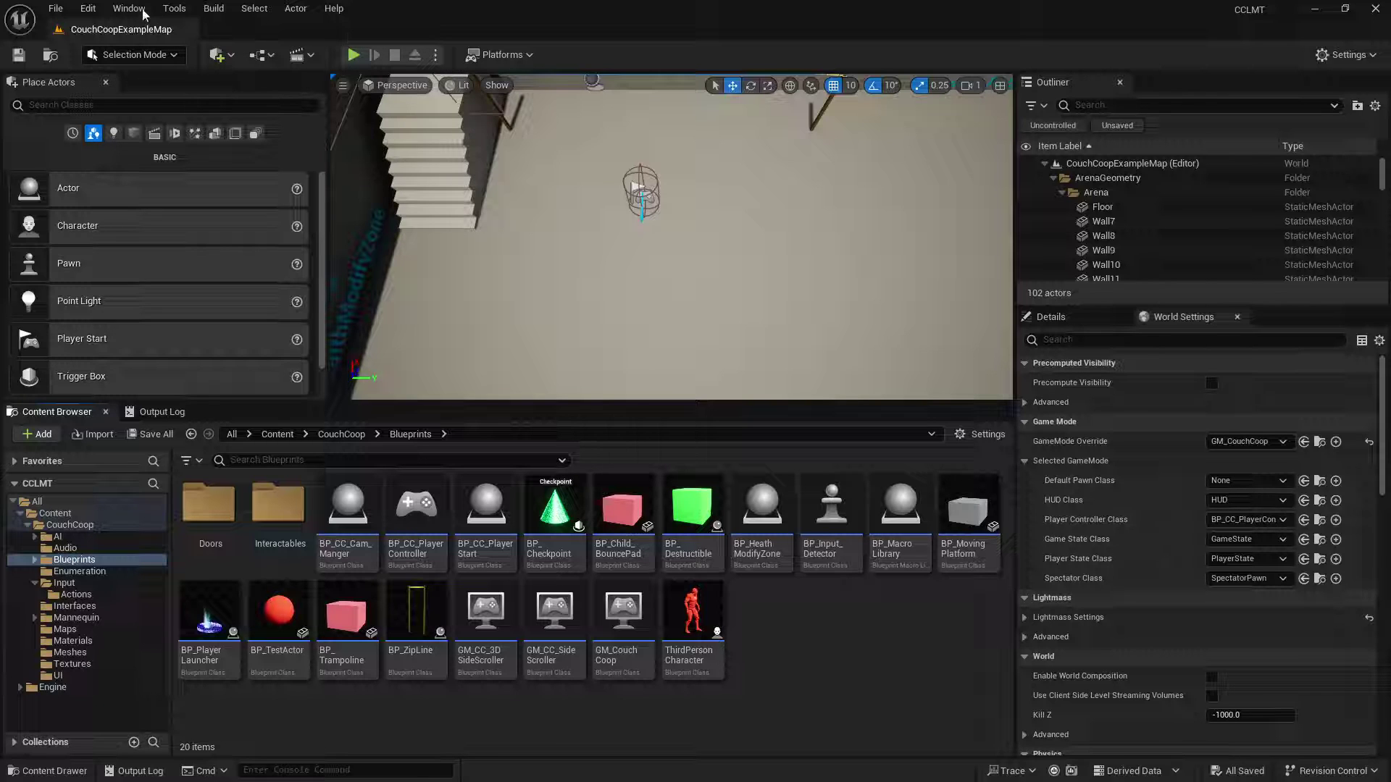
Step: Look up the Skip Assigning Gamepad to Player 1 option in the project settings and close them
left_click(88, 8)
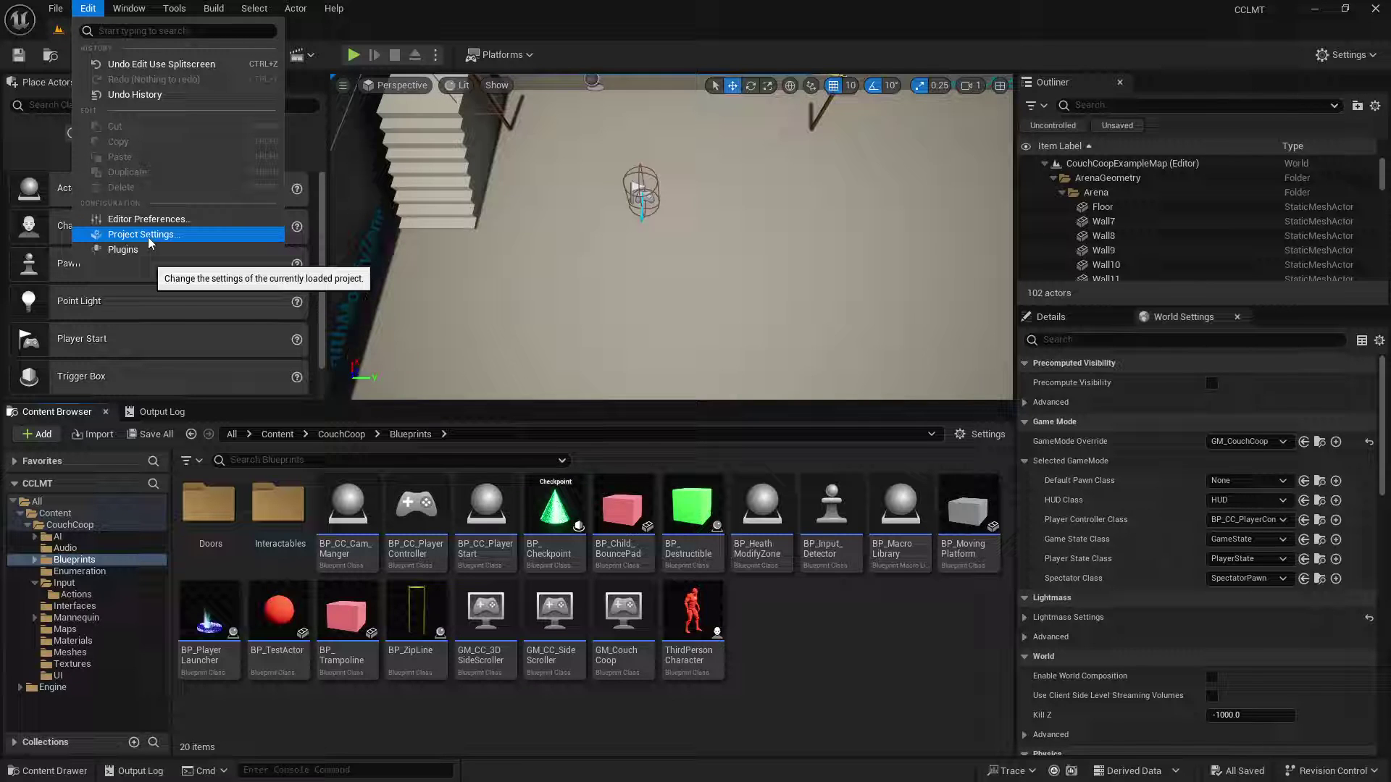
left_click(149, 238)
left_click(333, 66)
type("input")
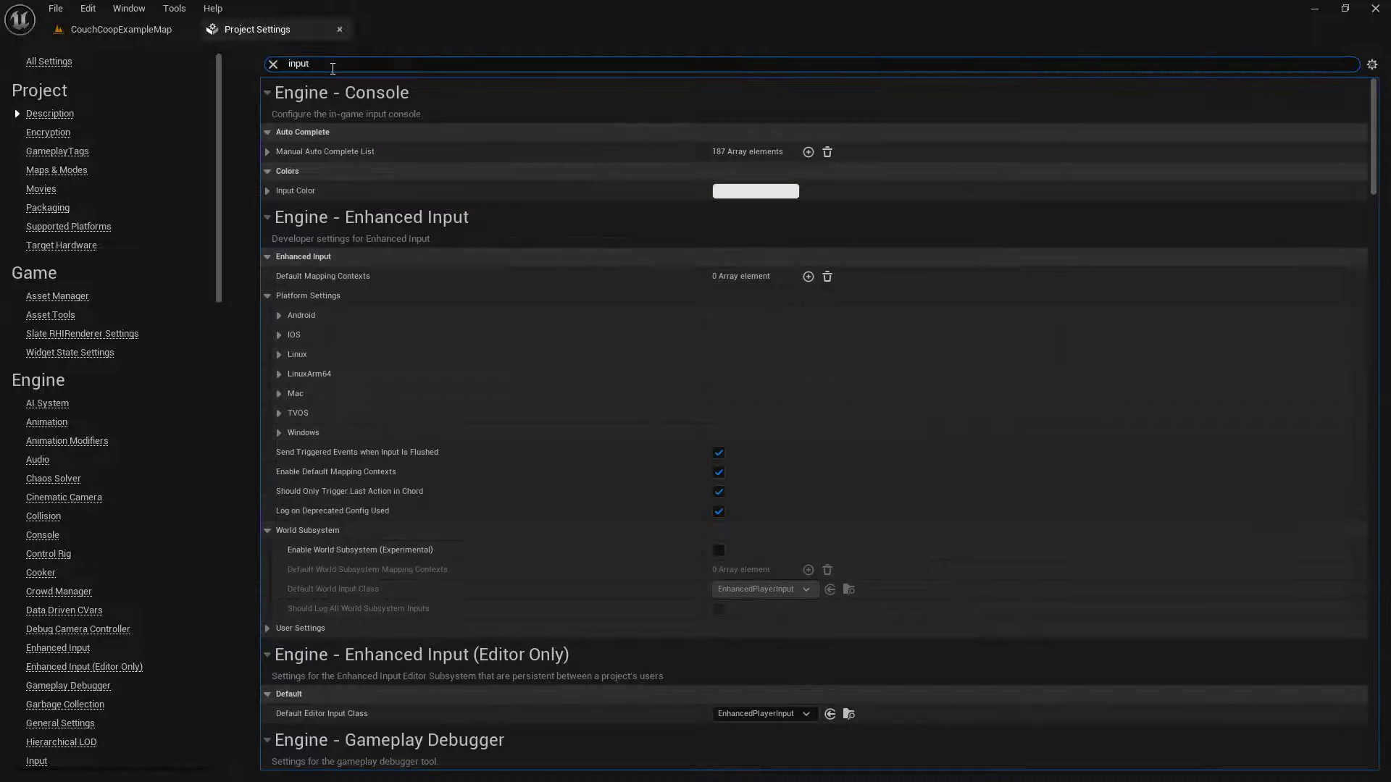
key("BackSpace")
key("BackSpace")
key("BackSpace")
key("BackSpace")
key("BackSpace")
type("skip")
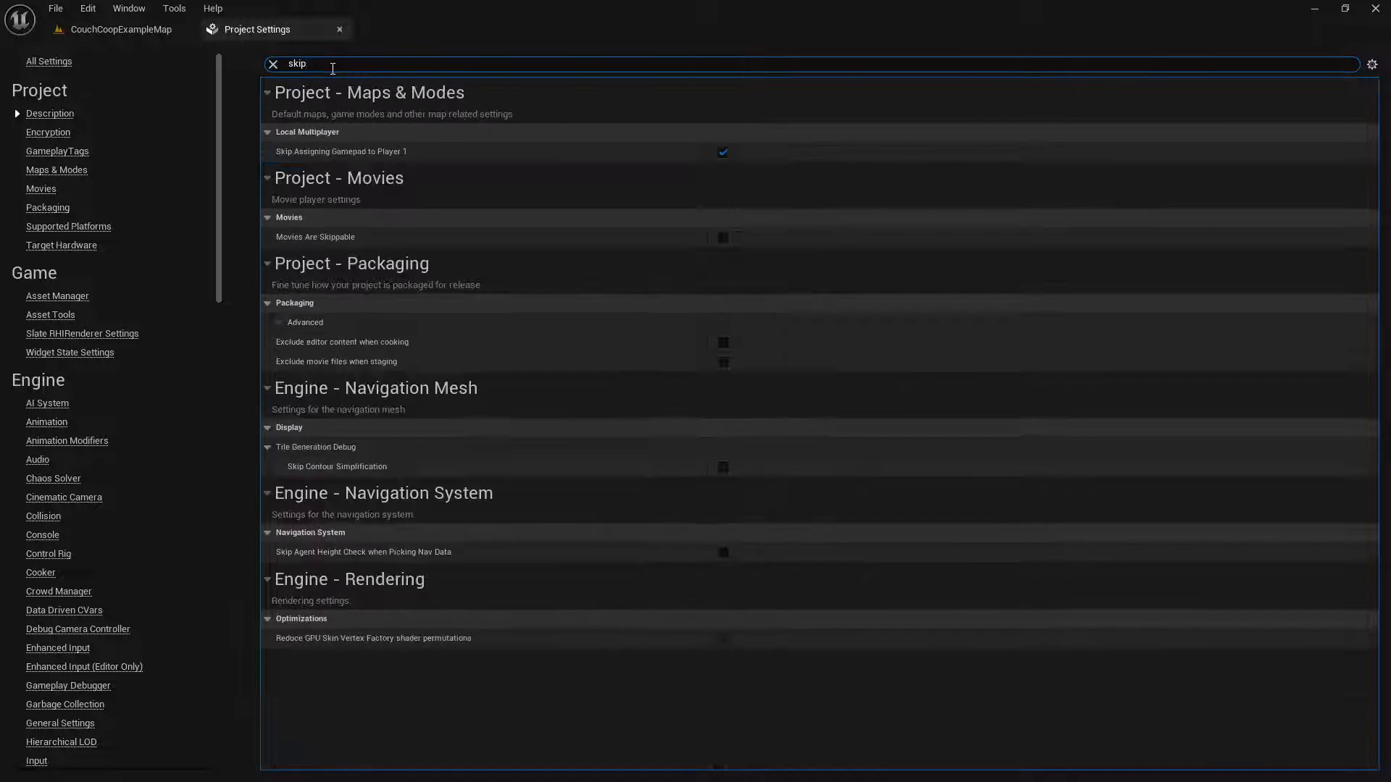
mouse_move(404, 155)
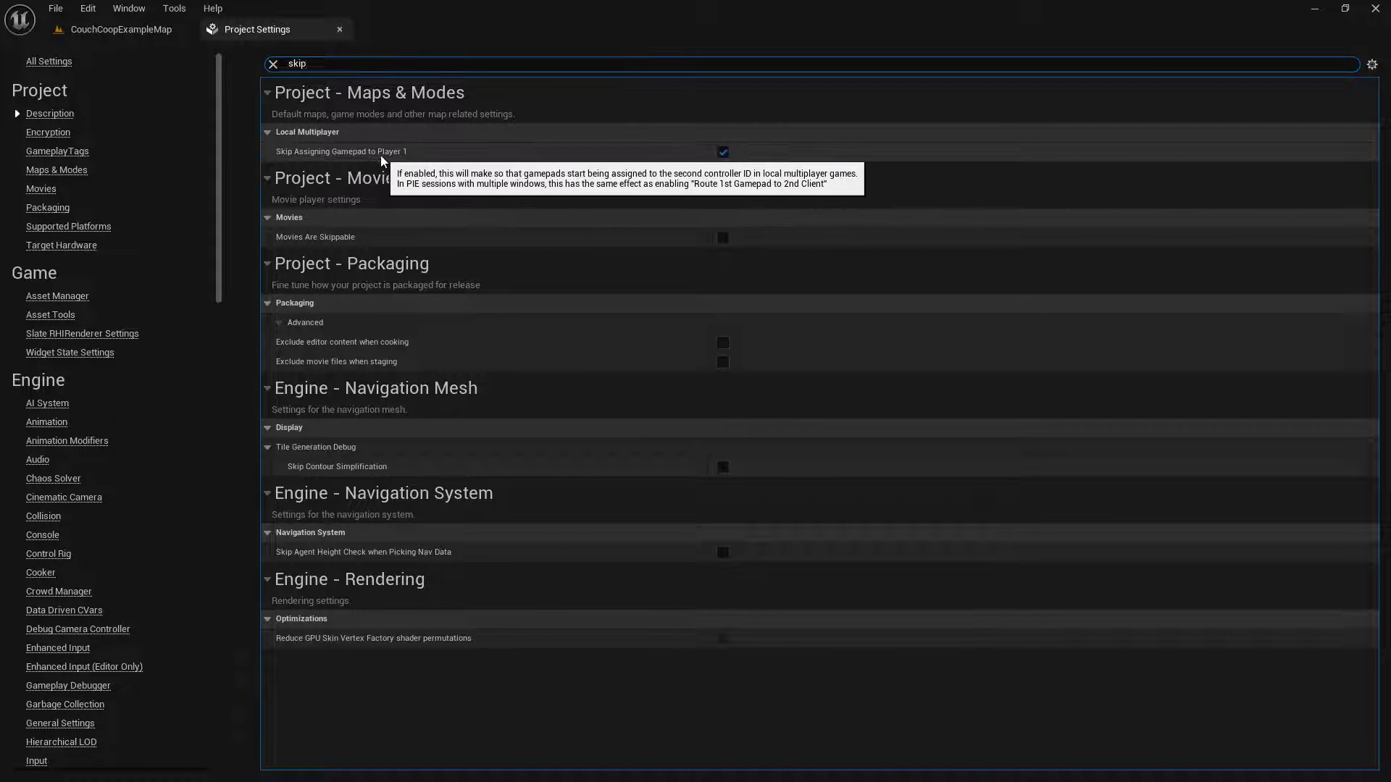
left_click(273, 63)
left_click(339, 29)
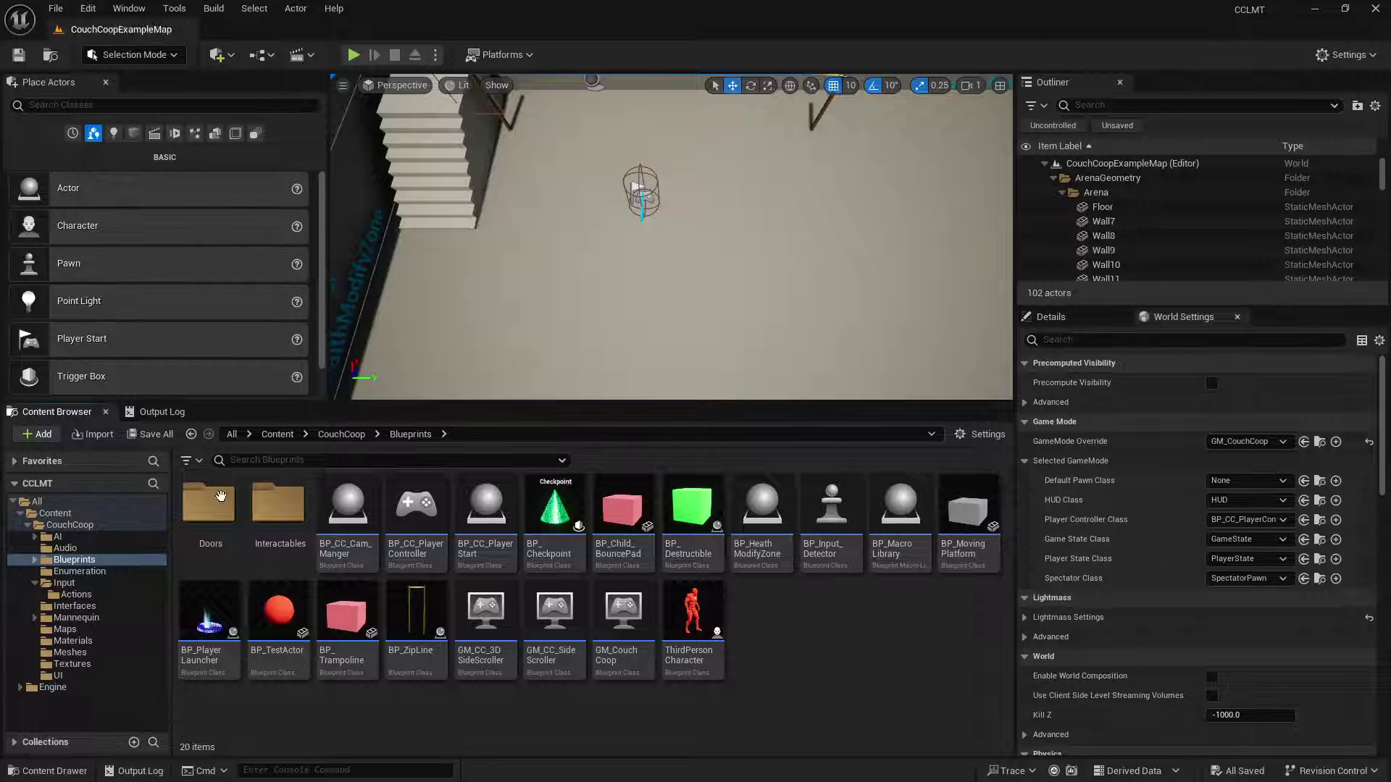
Step: Enable Use Splitscreen for local multiplayer in the project settings and close them
left_click(621, 627)
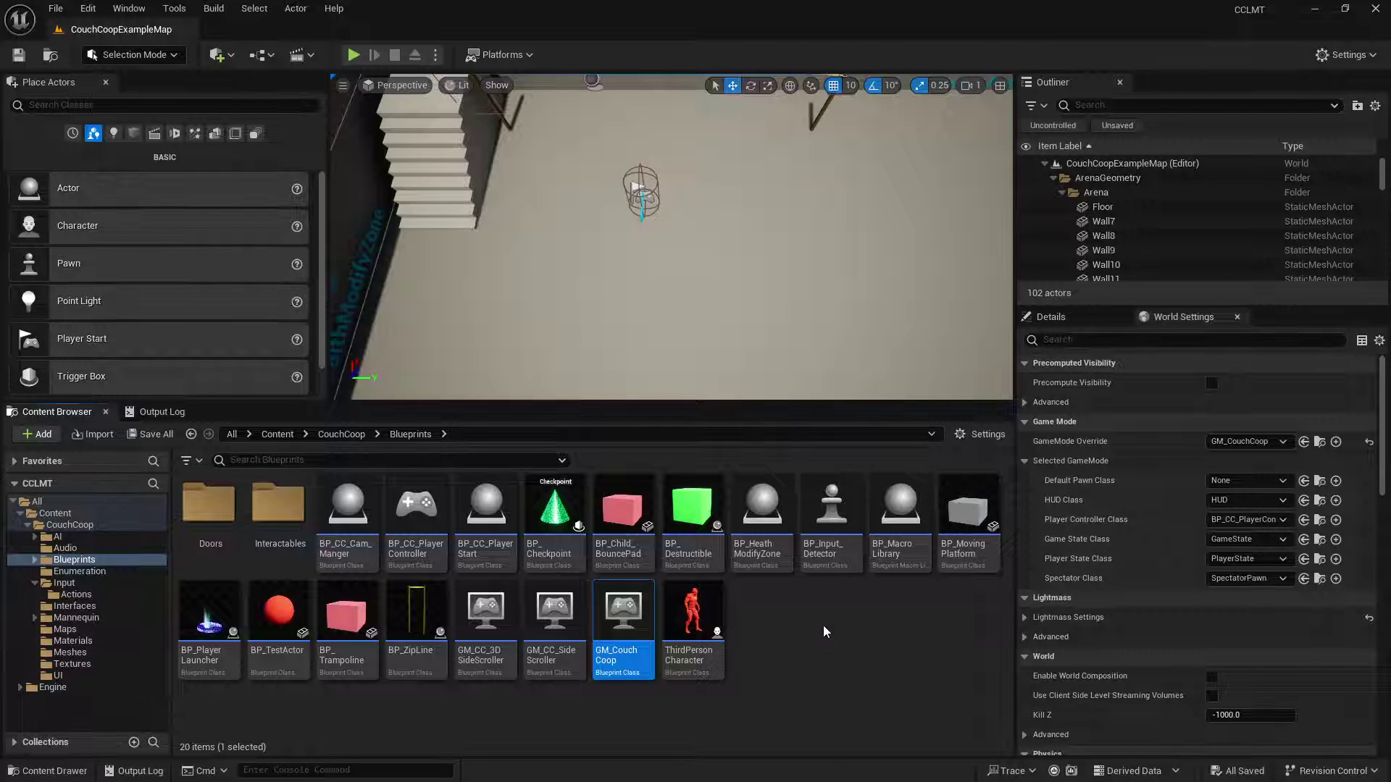
left_click(98, 8)
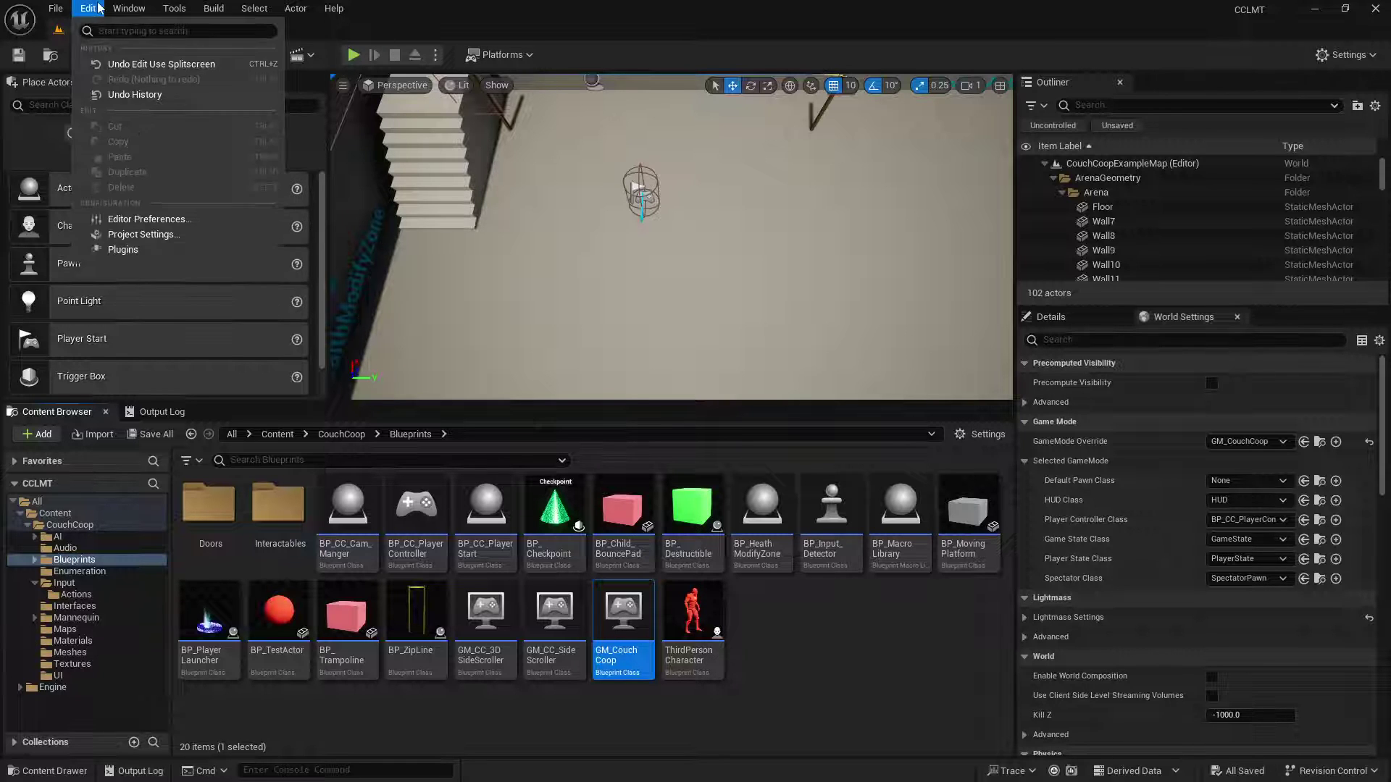
left_click(144, 234)
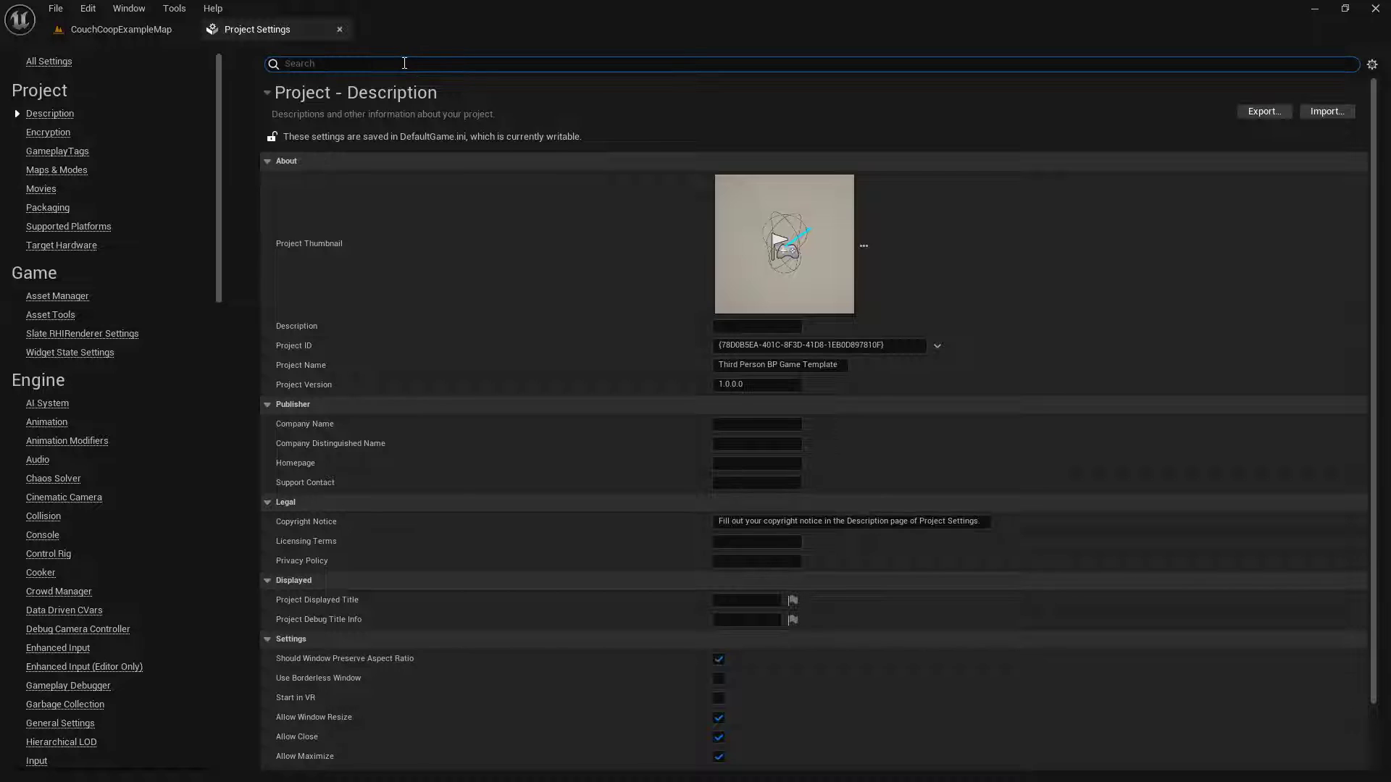
type("split")
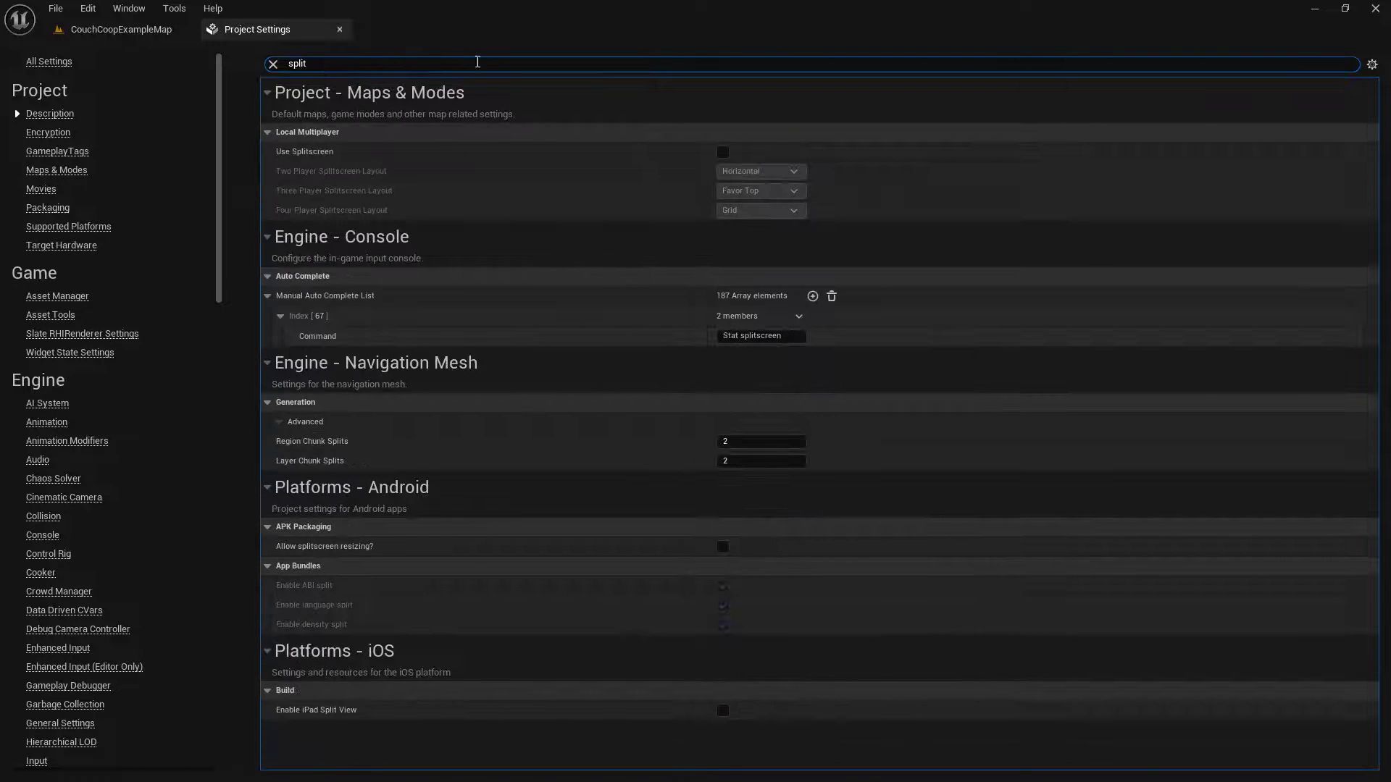
left_click(723, 152)
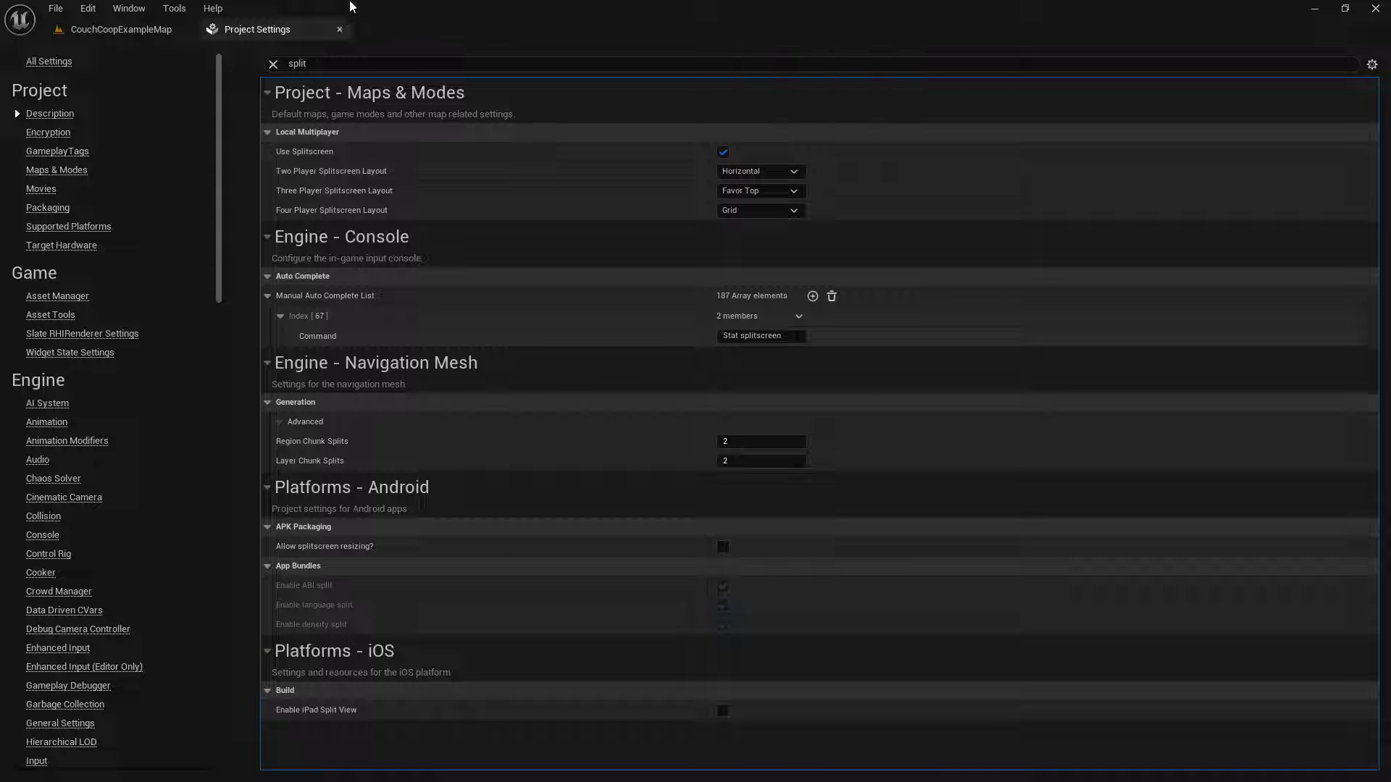
left_click(339, 29)
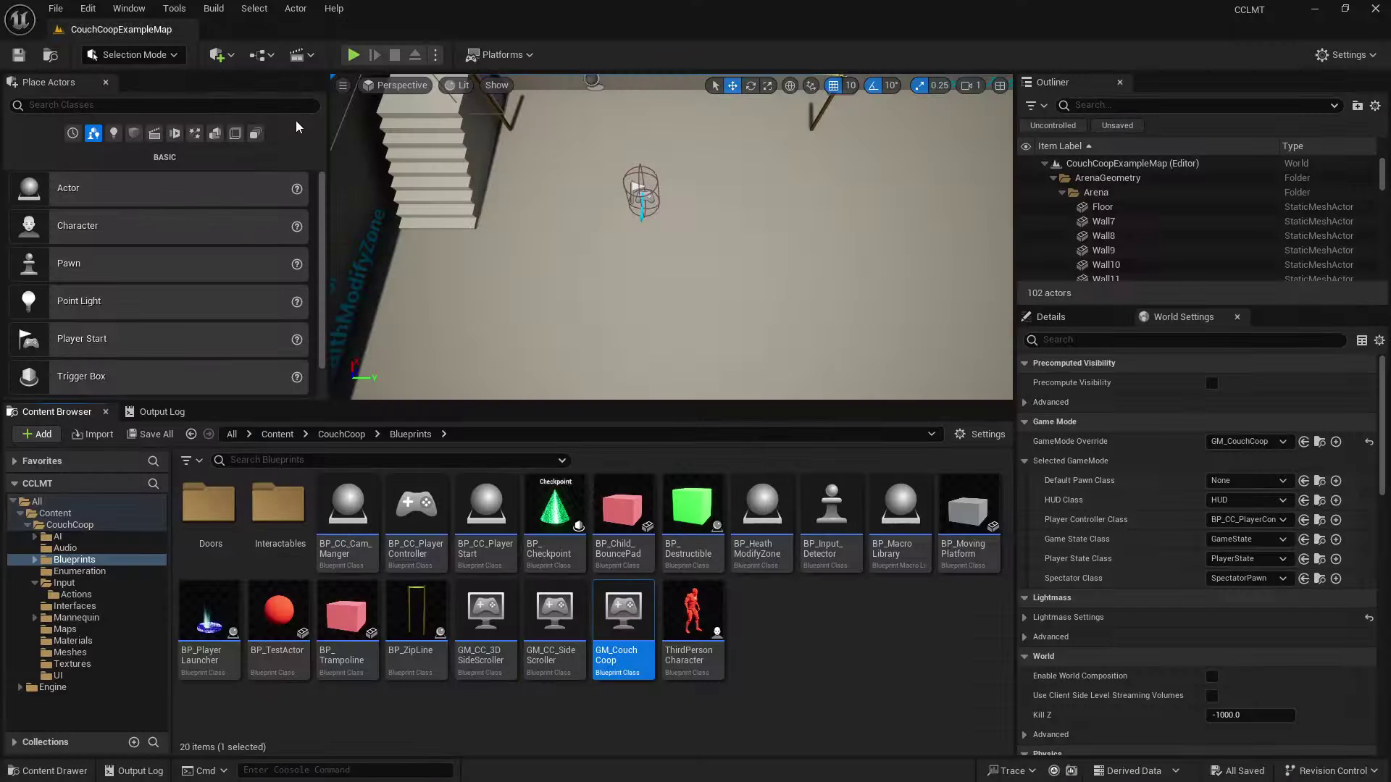
Step: Play the level in the editor with players joined to check the splitscreen cameras, and stop the session
left_click(353, 55)
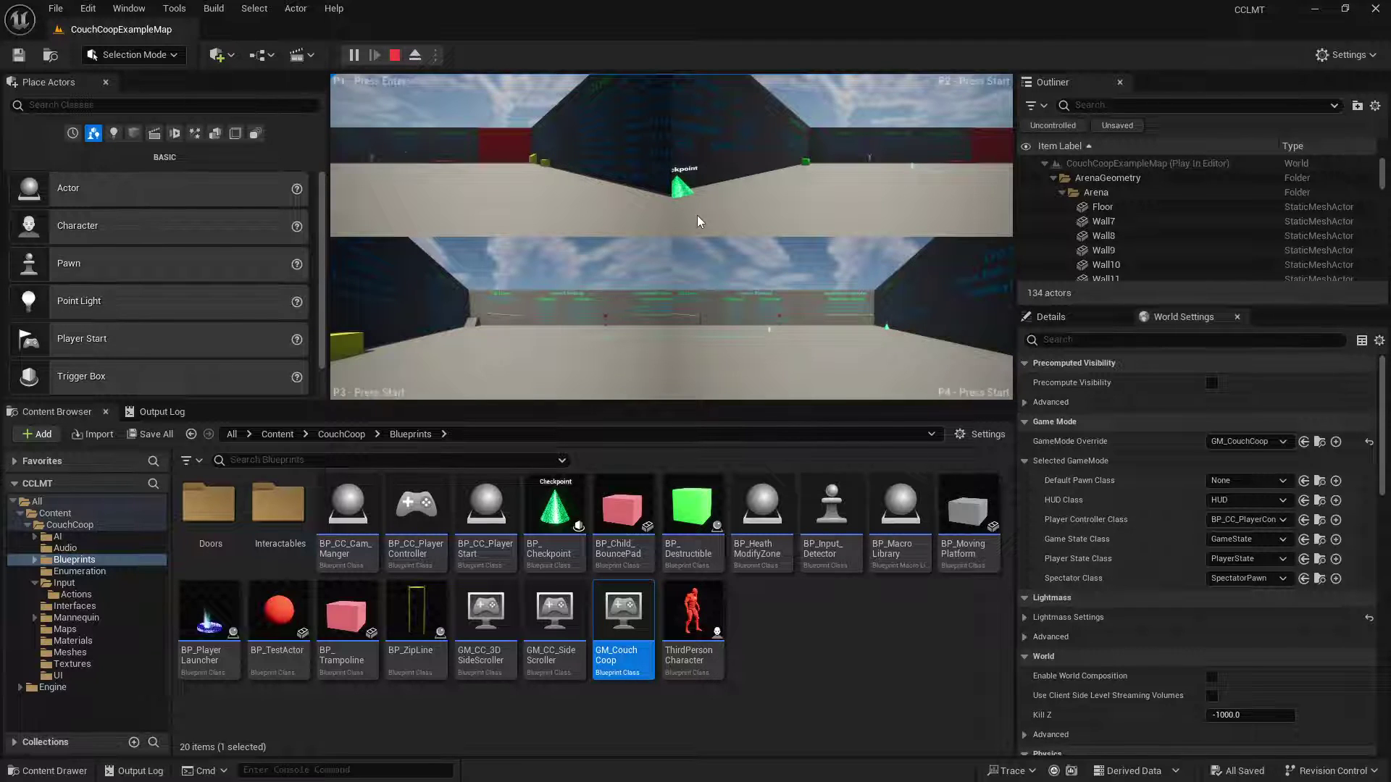
left_click(697, 216)
key("Return")
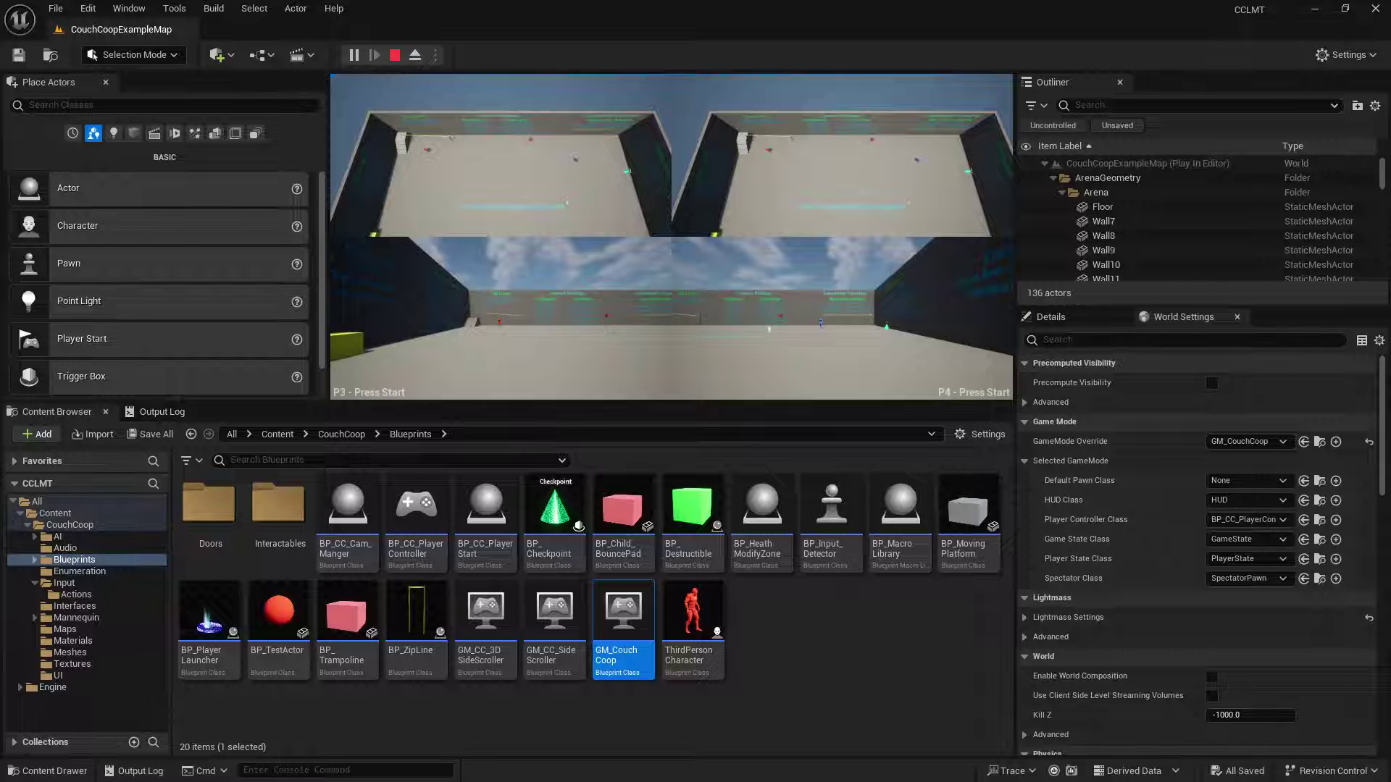
key("Escape")
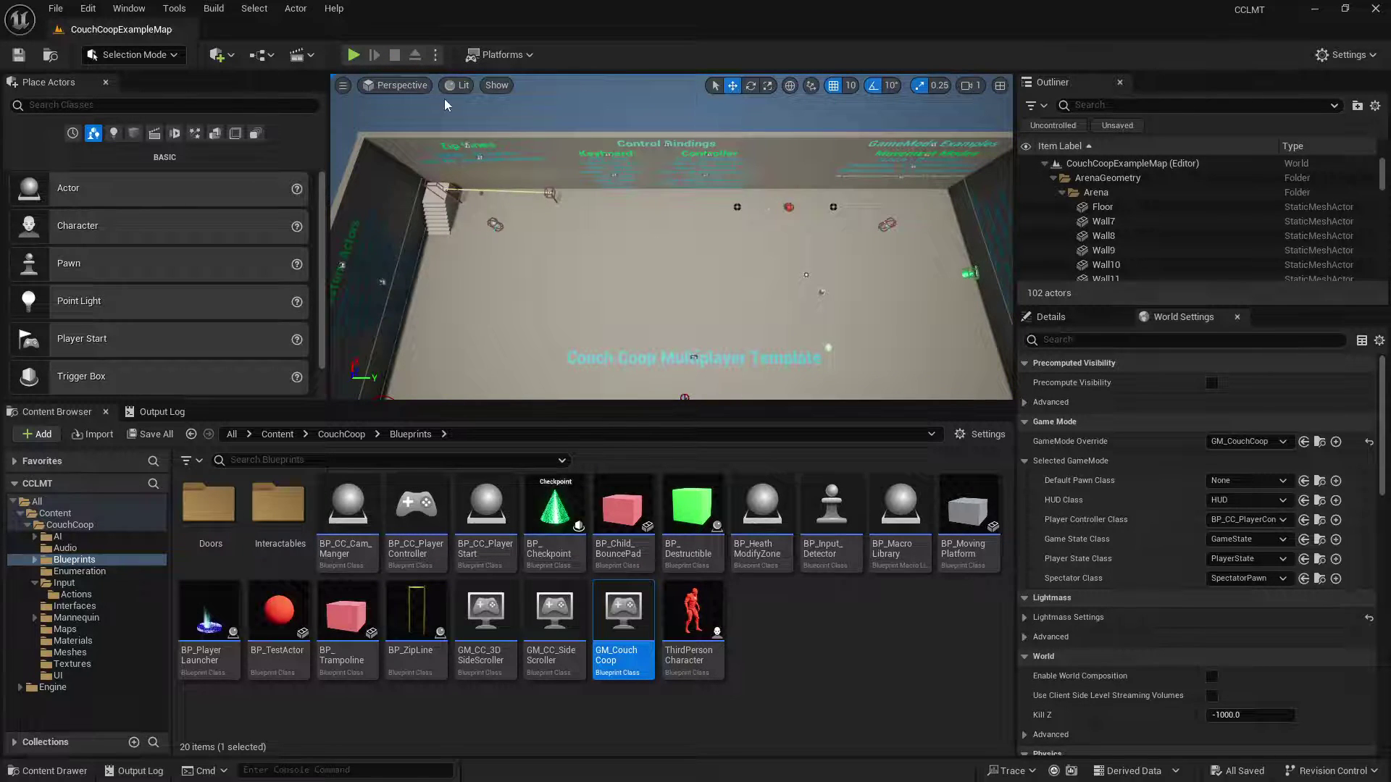
Step: Find the BP_CC_Cam_Manger actor in the level by searching for "cam", delete it and clear the search
left_click(1116, 106)
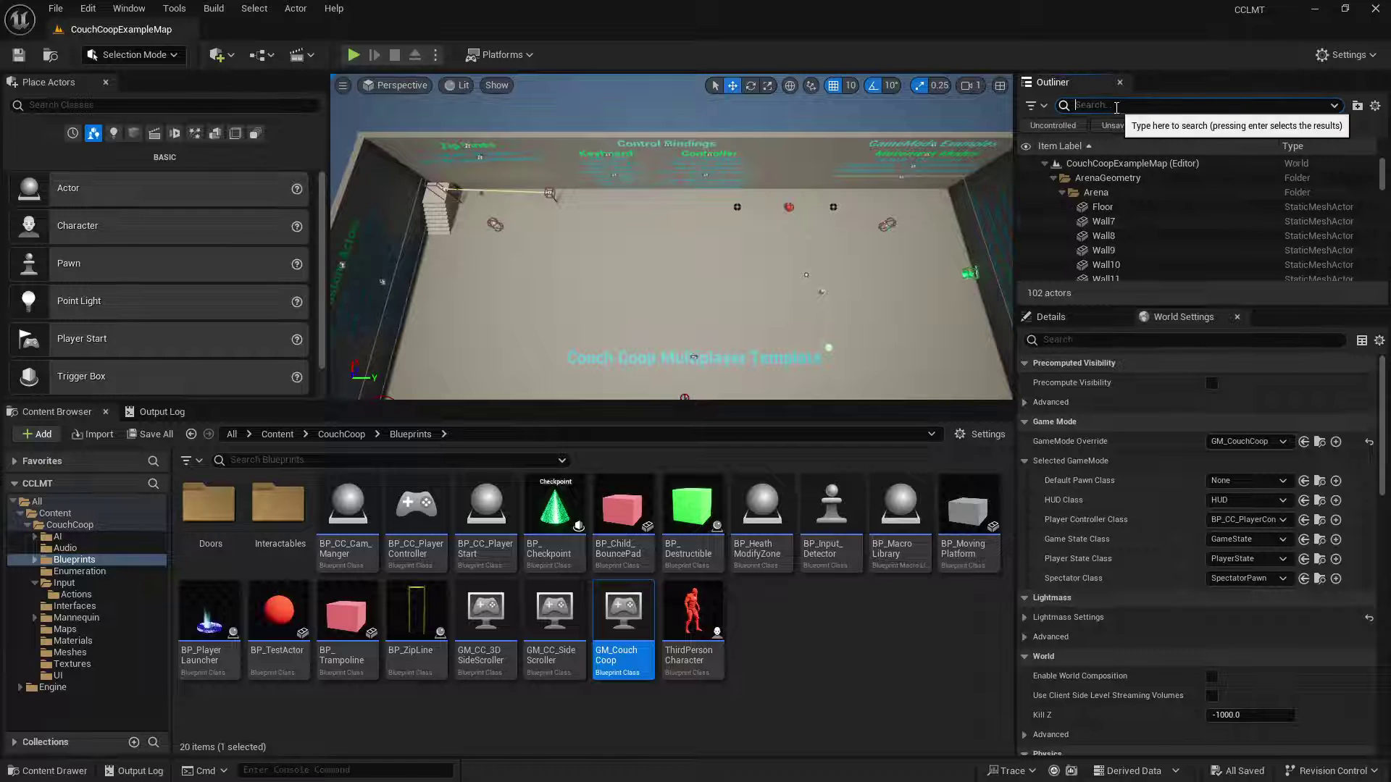
type("camer")
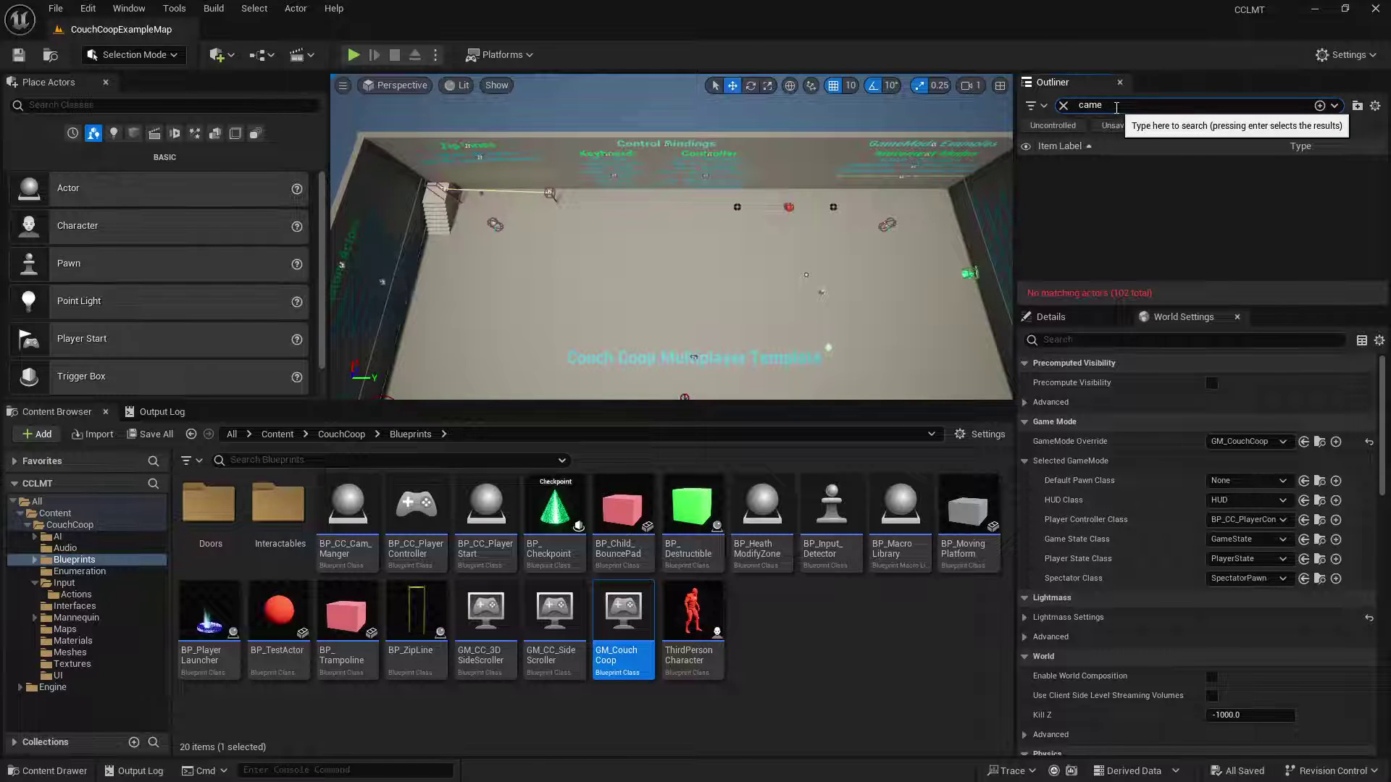
key("BackSpace")
left_click(1106, 179)
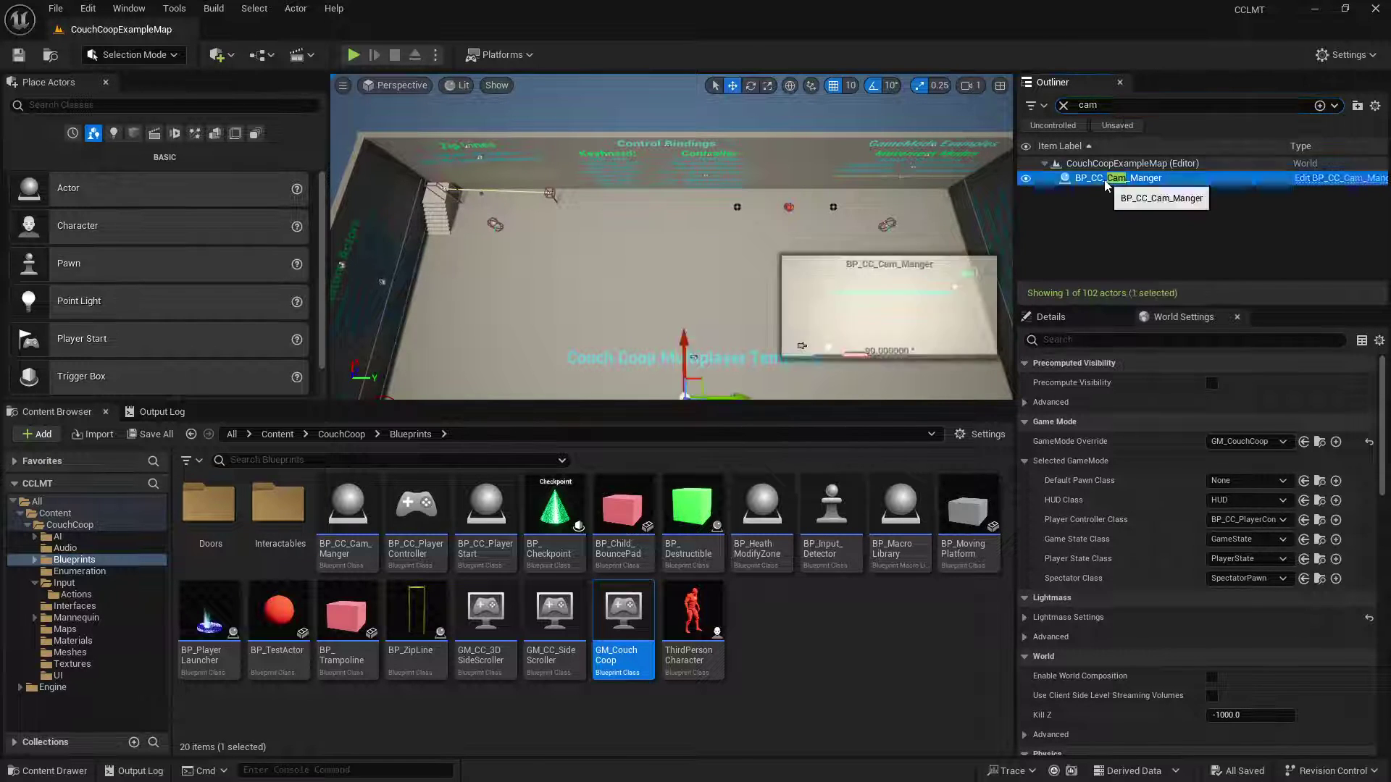
mouse_move(623, 607)
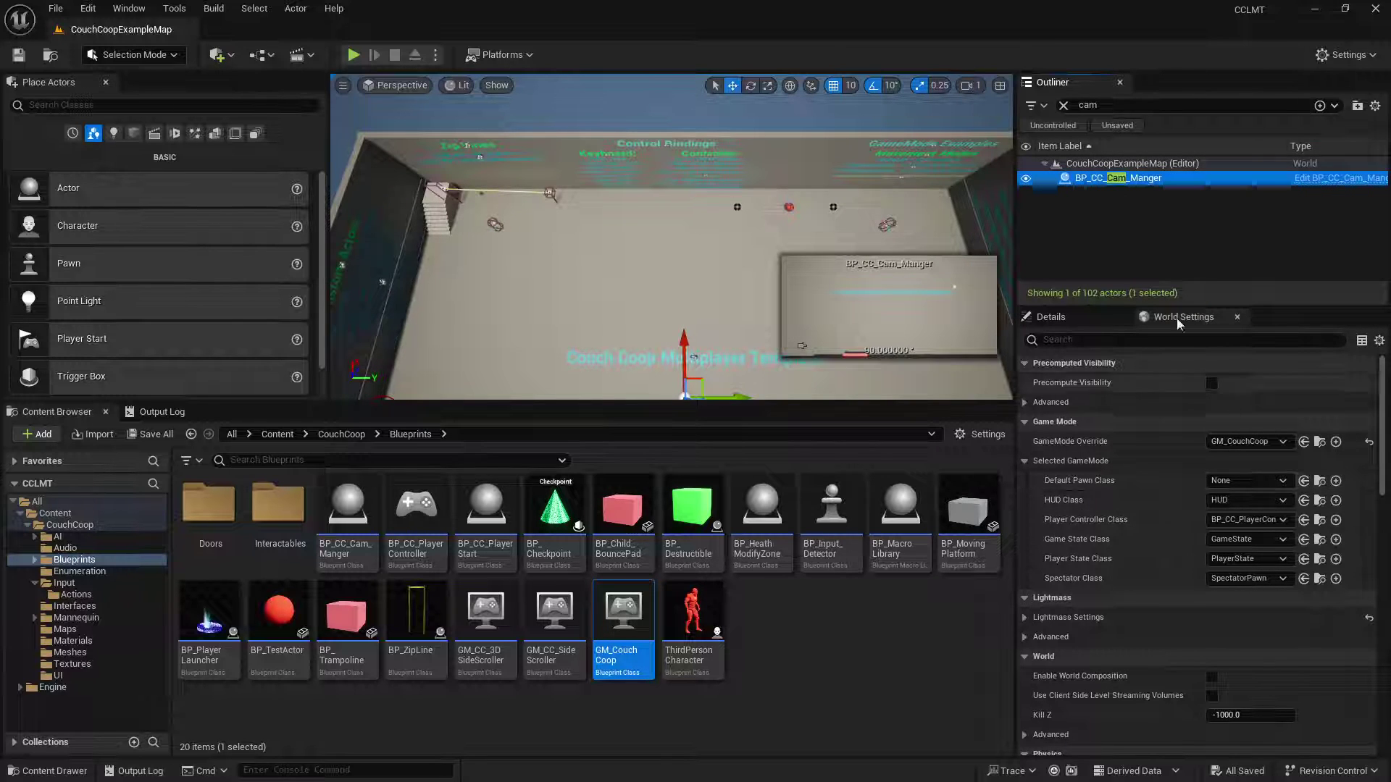
left_click(1092, 192)
key("Delete")
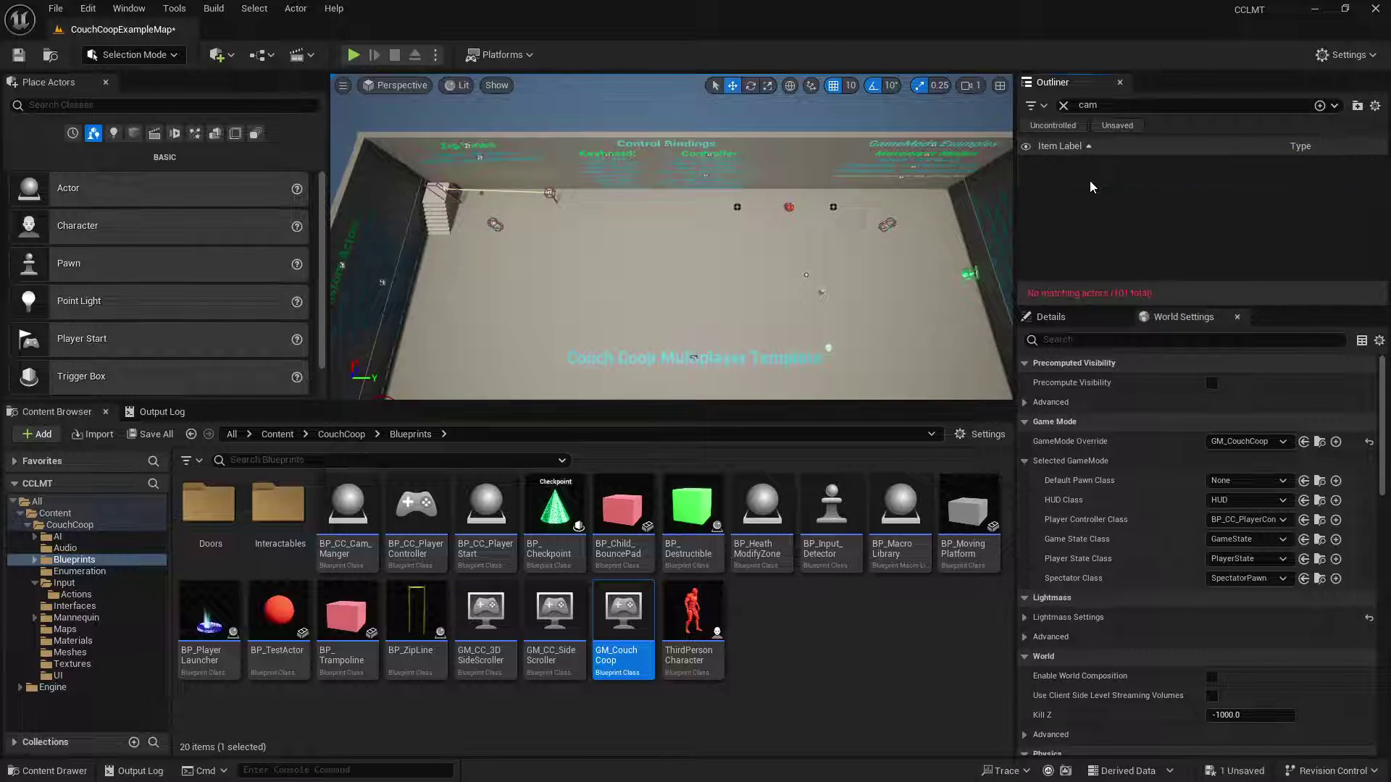
left_click(1063, 105)
Step: Play-test the splitscreen level without the camera manager as player 1, checking the output log between two runs
left_click(355, 57)
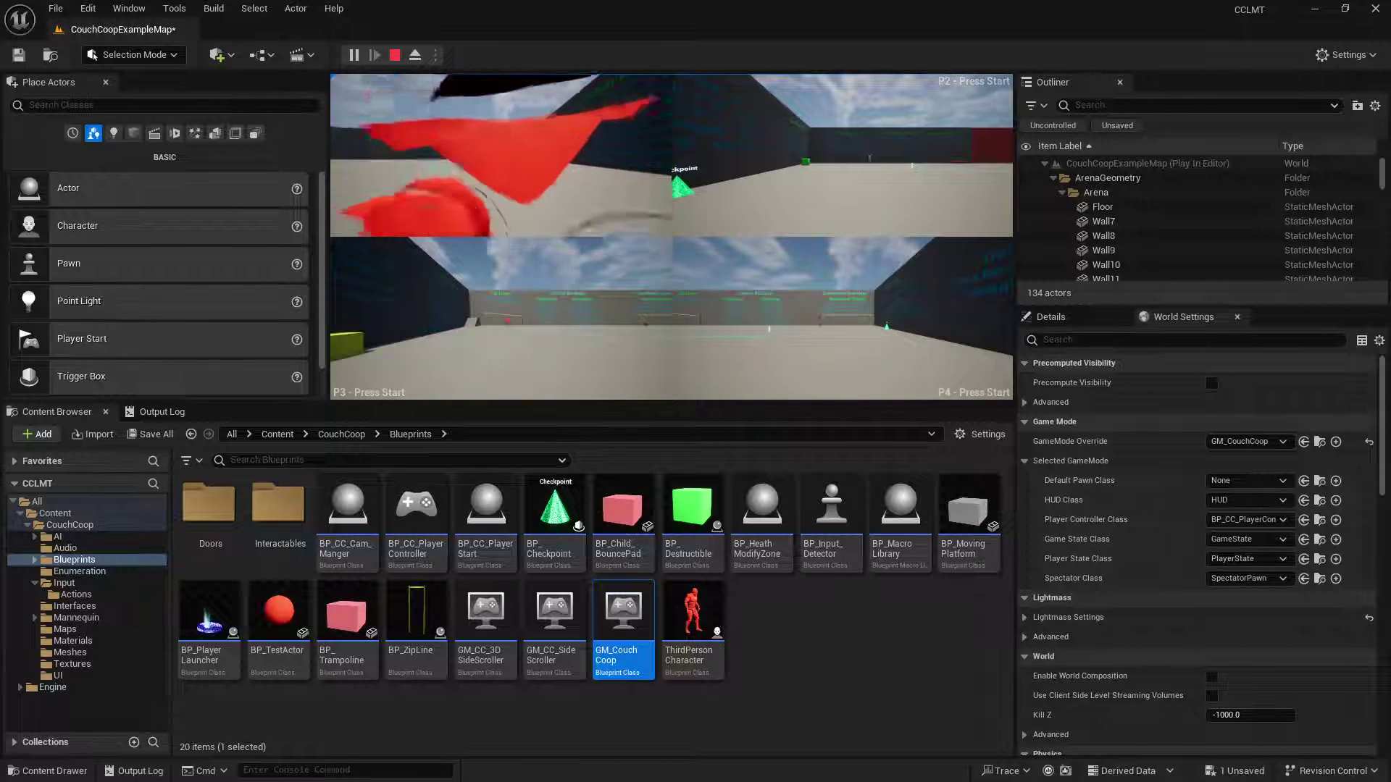
key("Escape")
left_click(159, 413)
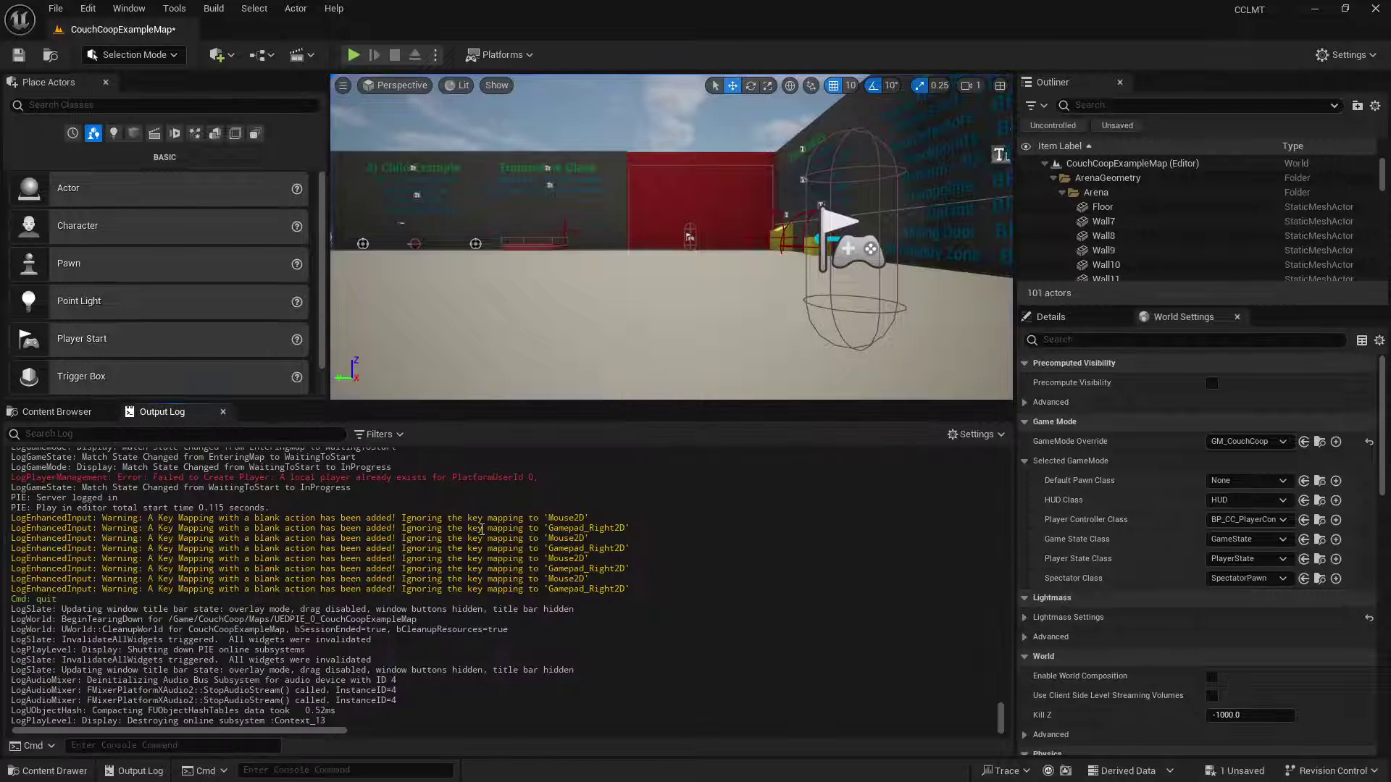
left_click(353, 55)
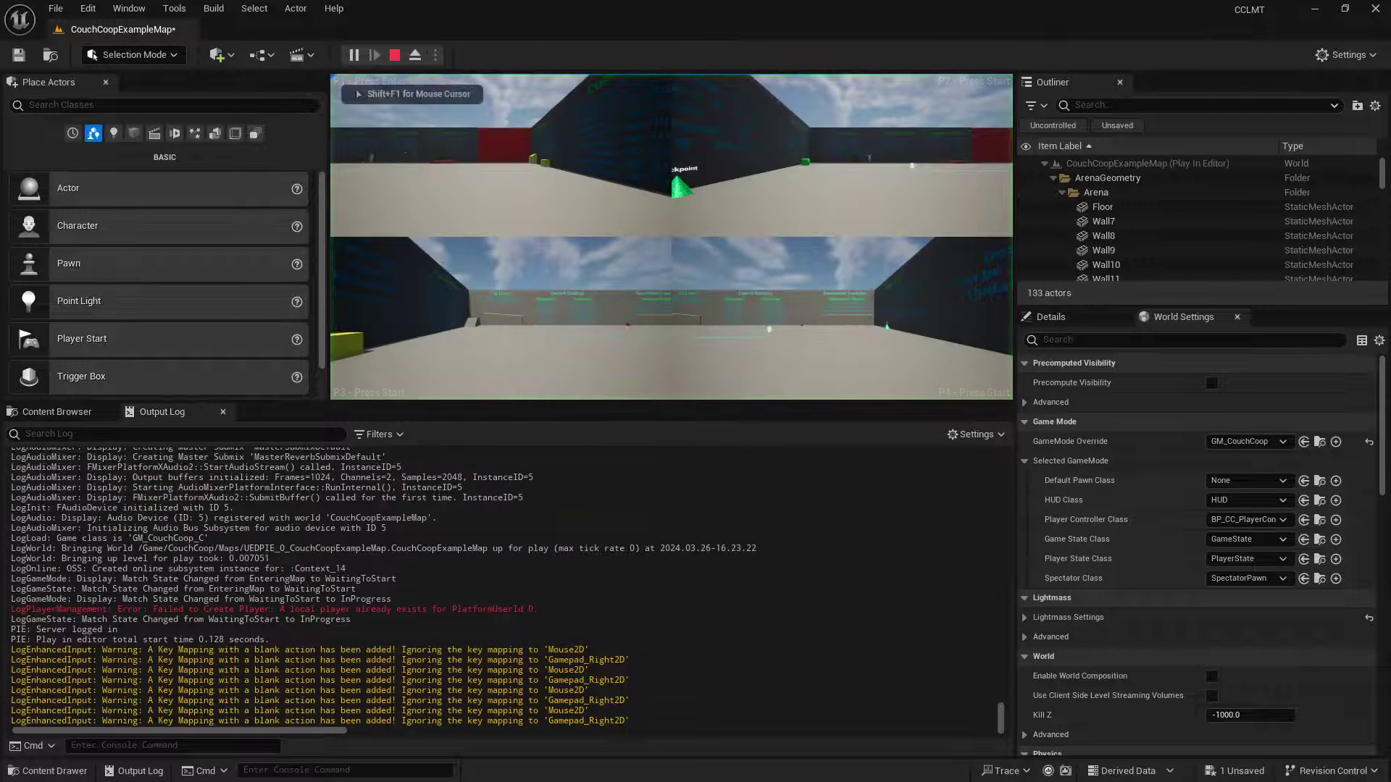
key("Return")
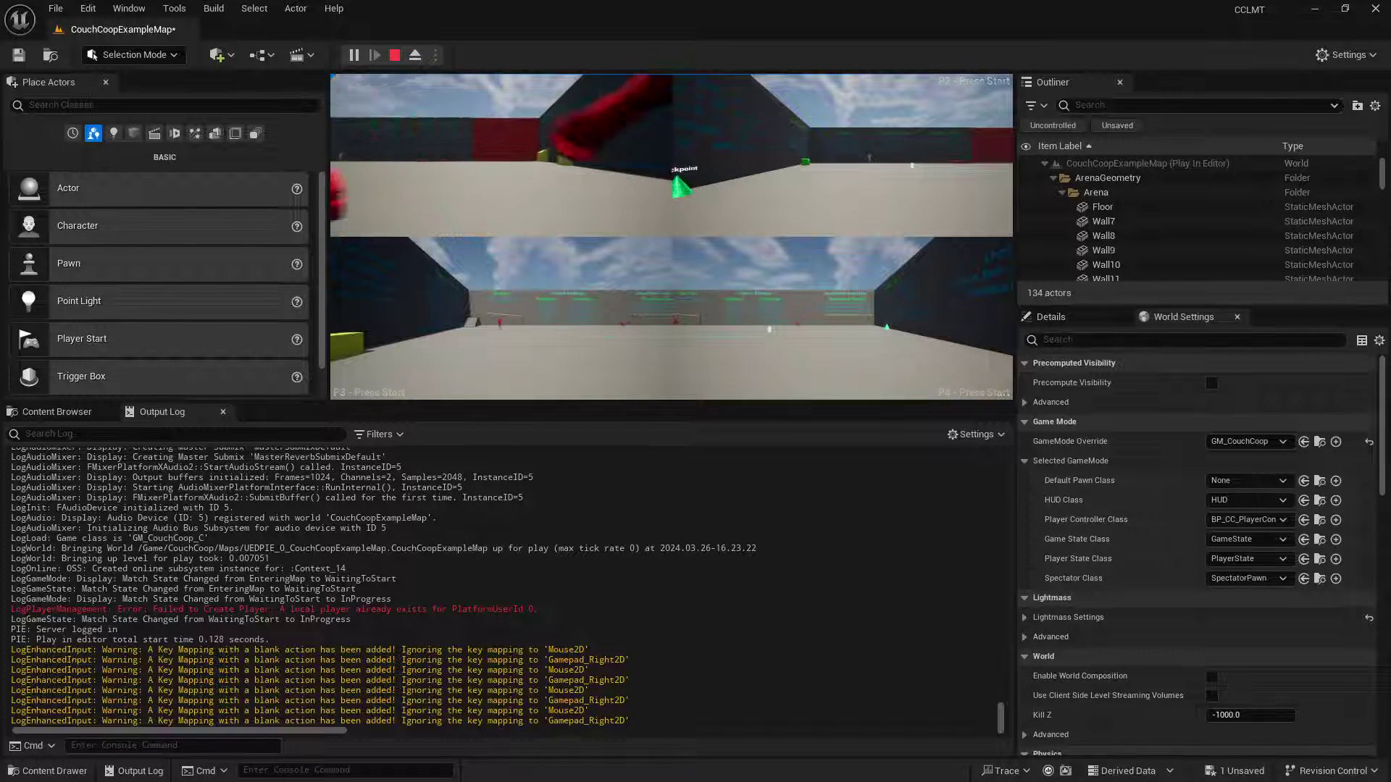
key("Escape")
Step: Open the blueprint of the level's zip line and move its Set Actor Tick Enabled node closer to Set Visibility
right_click_drag(509, 246, 660, 248)
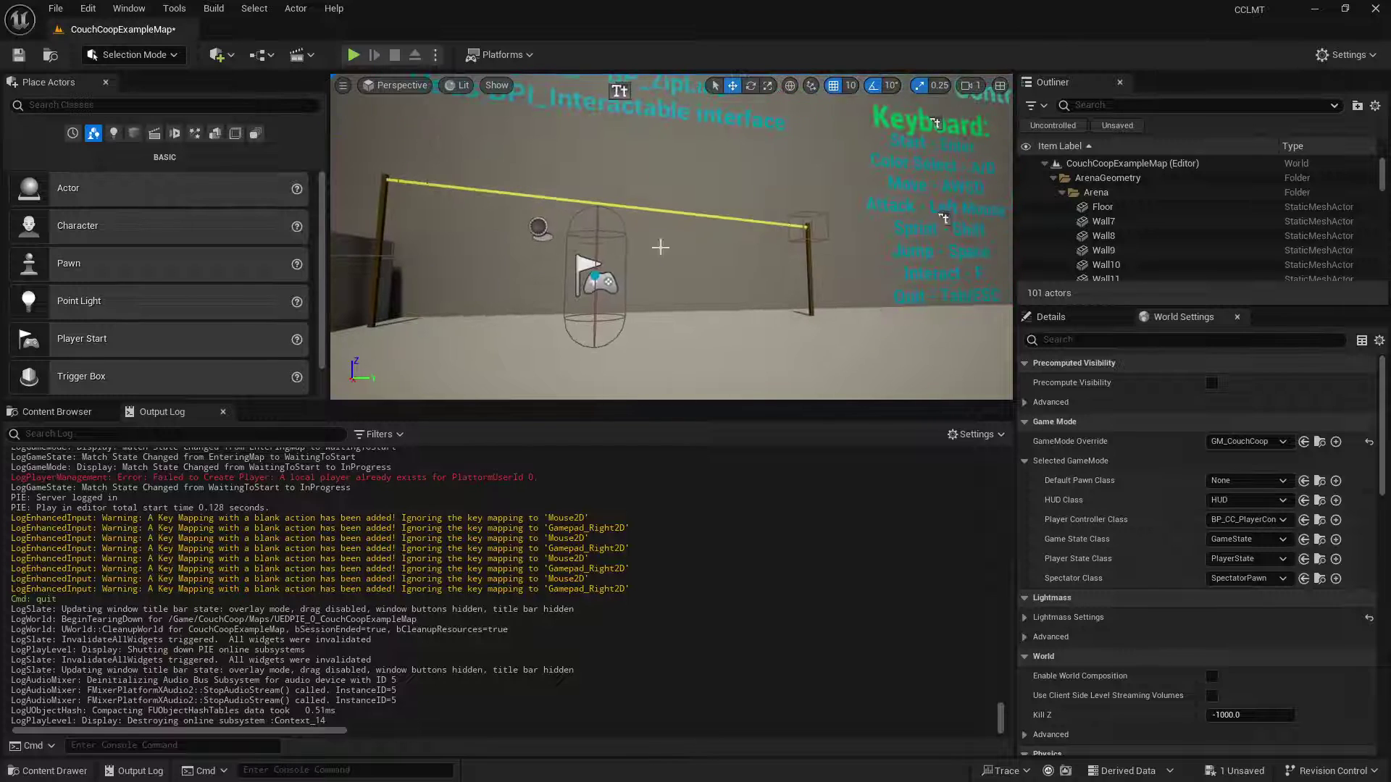
left_click(802, 231)
left_click(1317, 241)
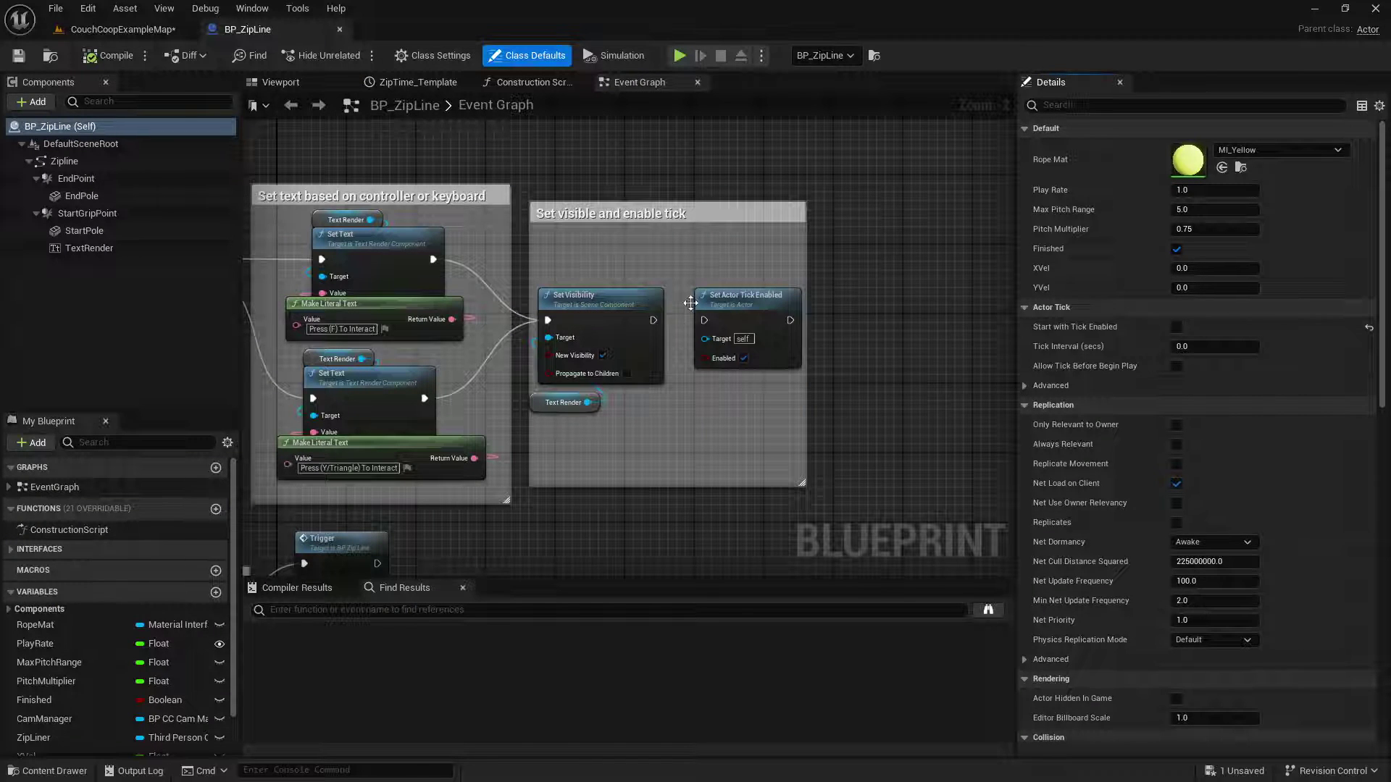
left_click_drag(729, 301, 711, 301)
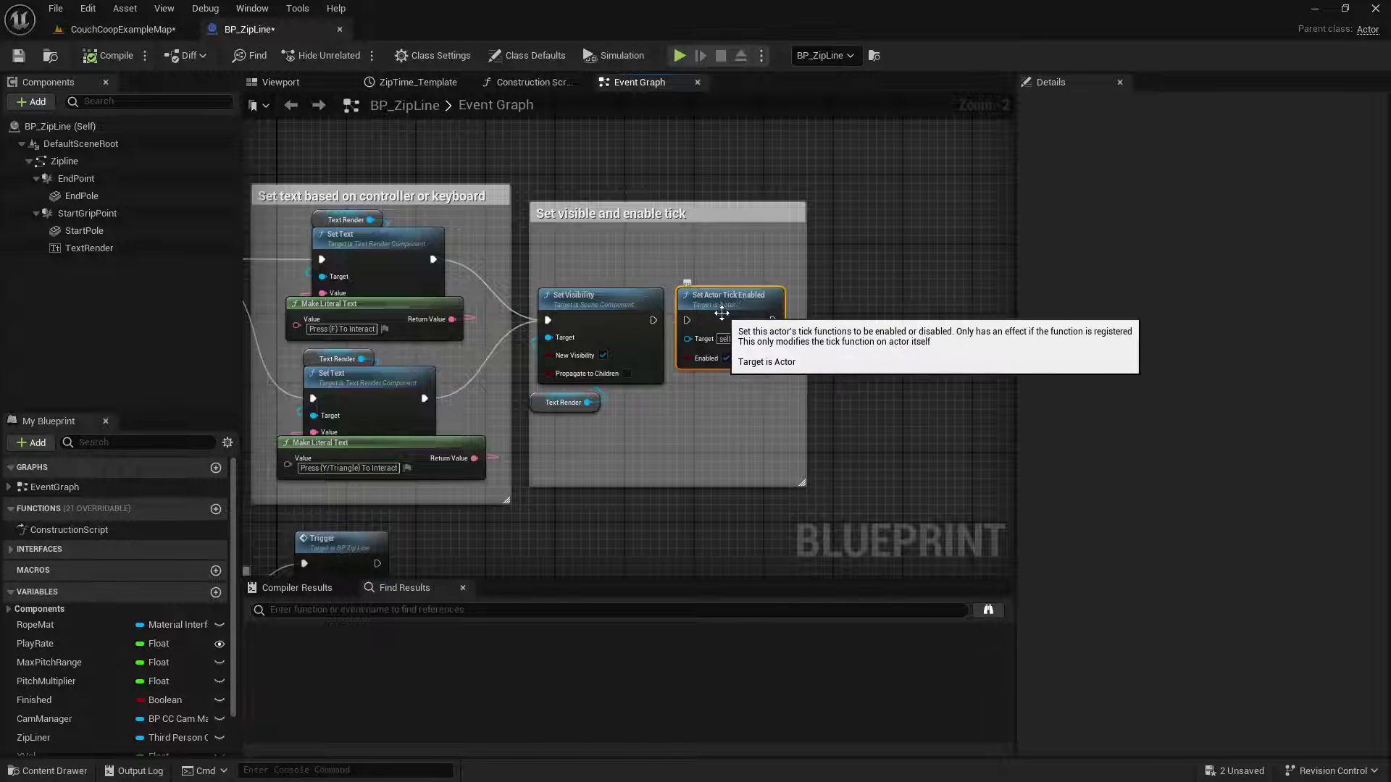
Step: Find the references to the Trigger custom event and examine its calls and the connected text and visibility nodes
right_click_drag(590, 267, 957, 269)
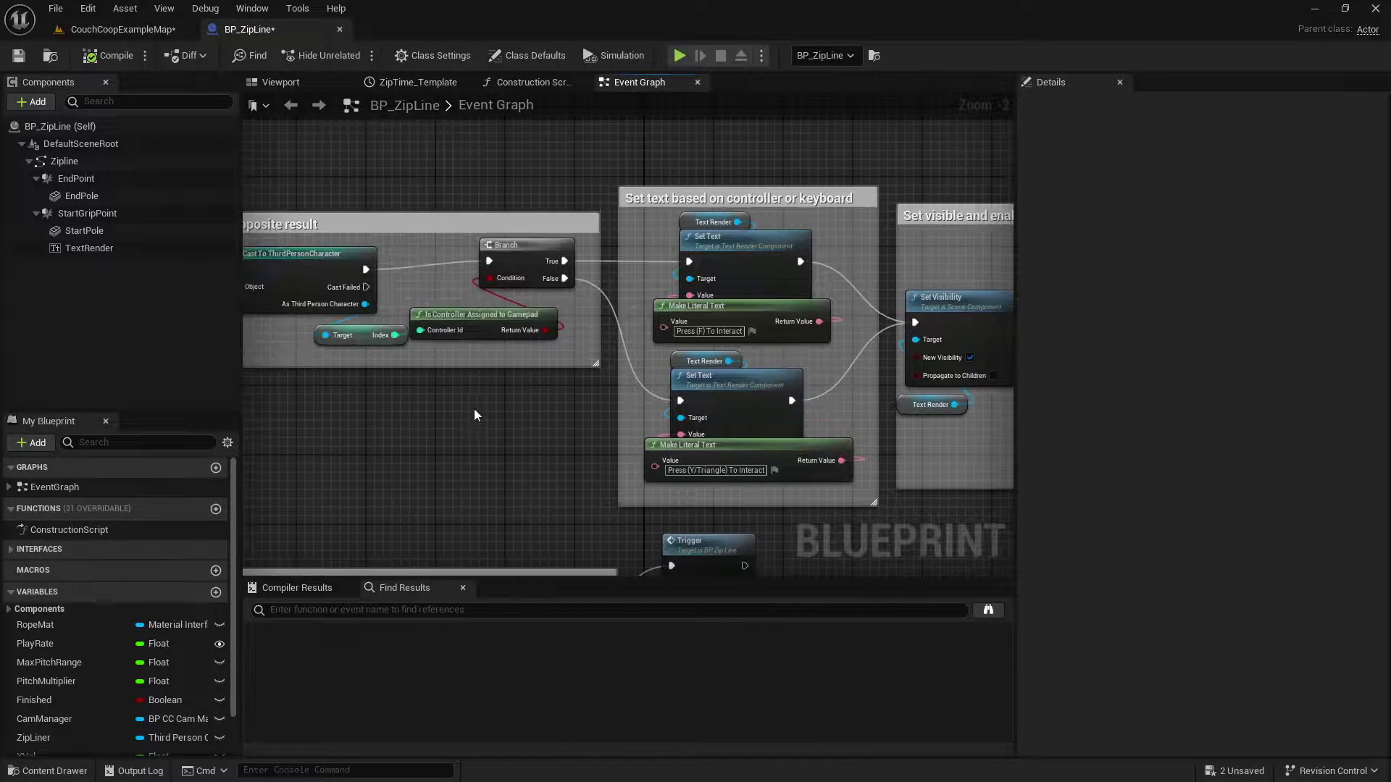
right_click_drag(476, 416, 634, 421)
right_click(307, 270)
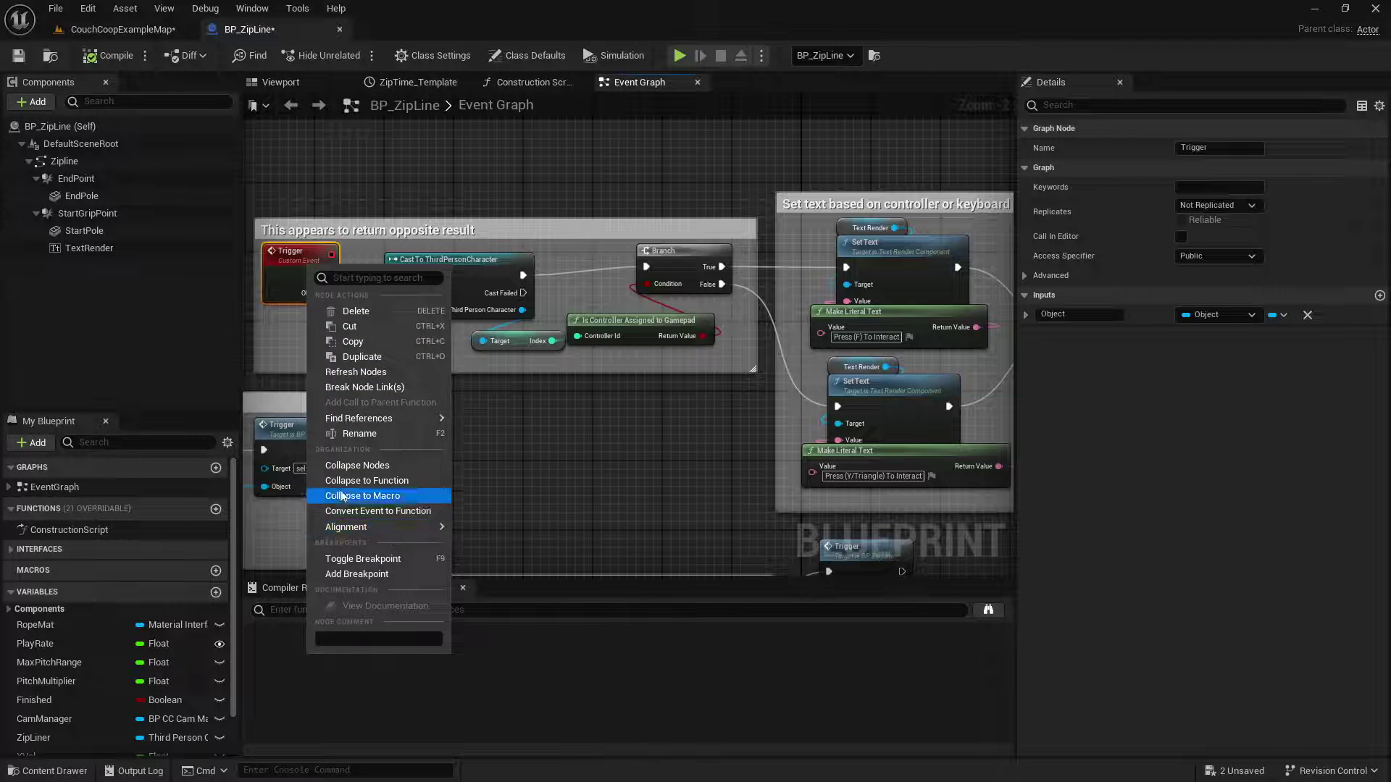
mouse_move(391, 418)
left_click(493, 437)
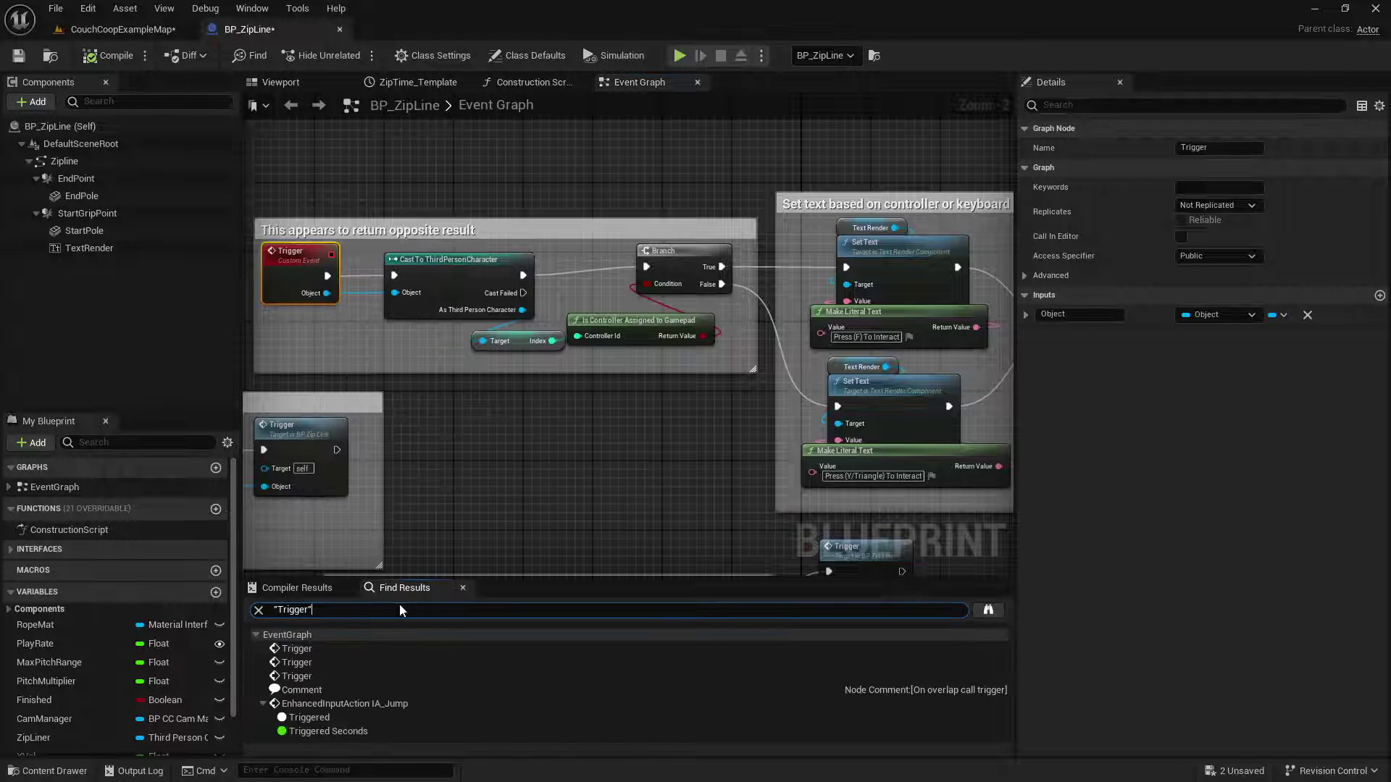
left_click(313, 663)
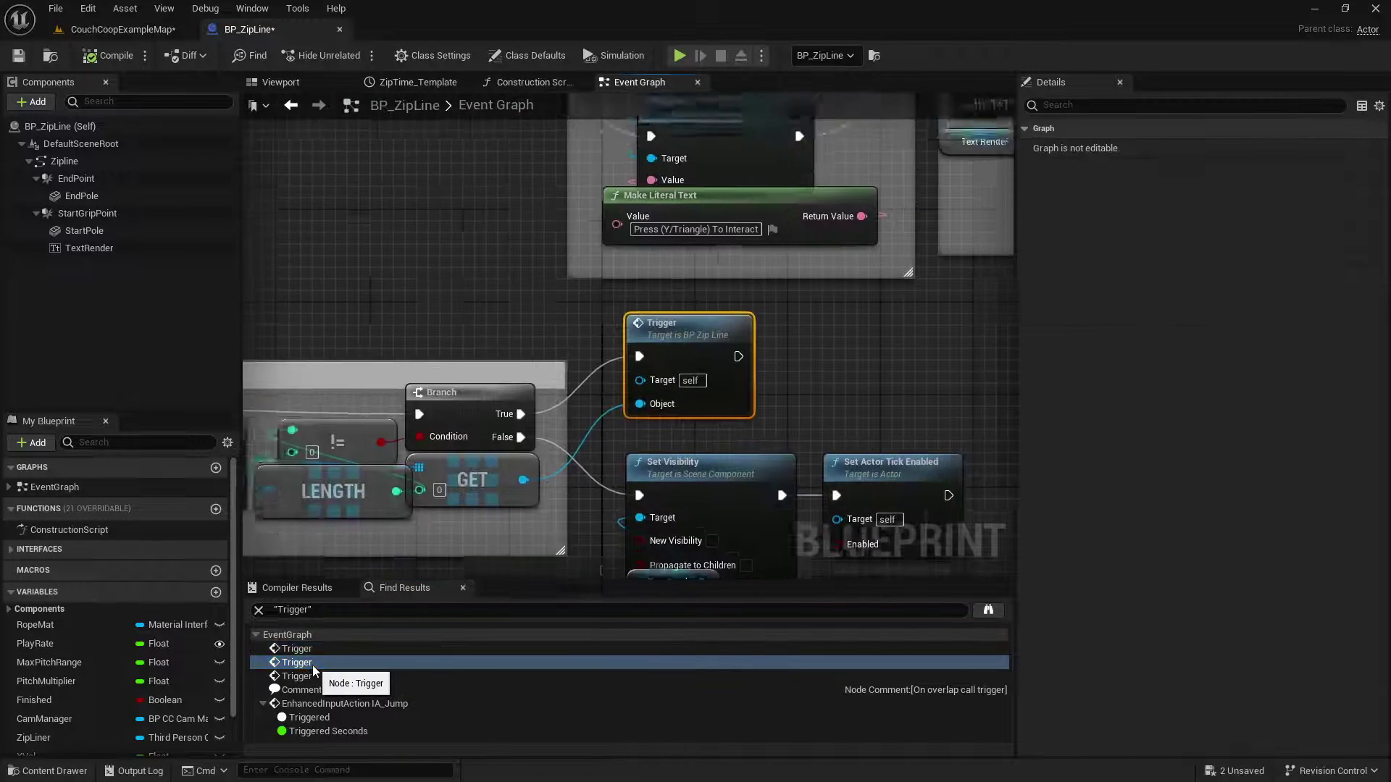
right_click_drag(444, 474, 1164, 418)
right_click_drag(836, 175, 544, 354)
right_click_drag(832, 239, 306, 427)
scroll(707, 366, "down", 2)
scroll(729, 376, "down", 1)
right_click_drag(856, 404, 602, 410)
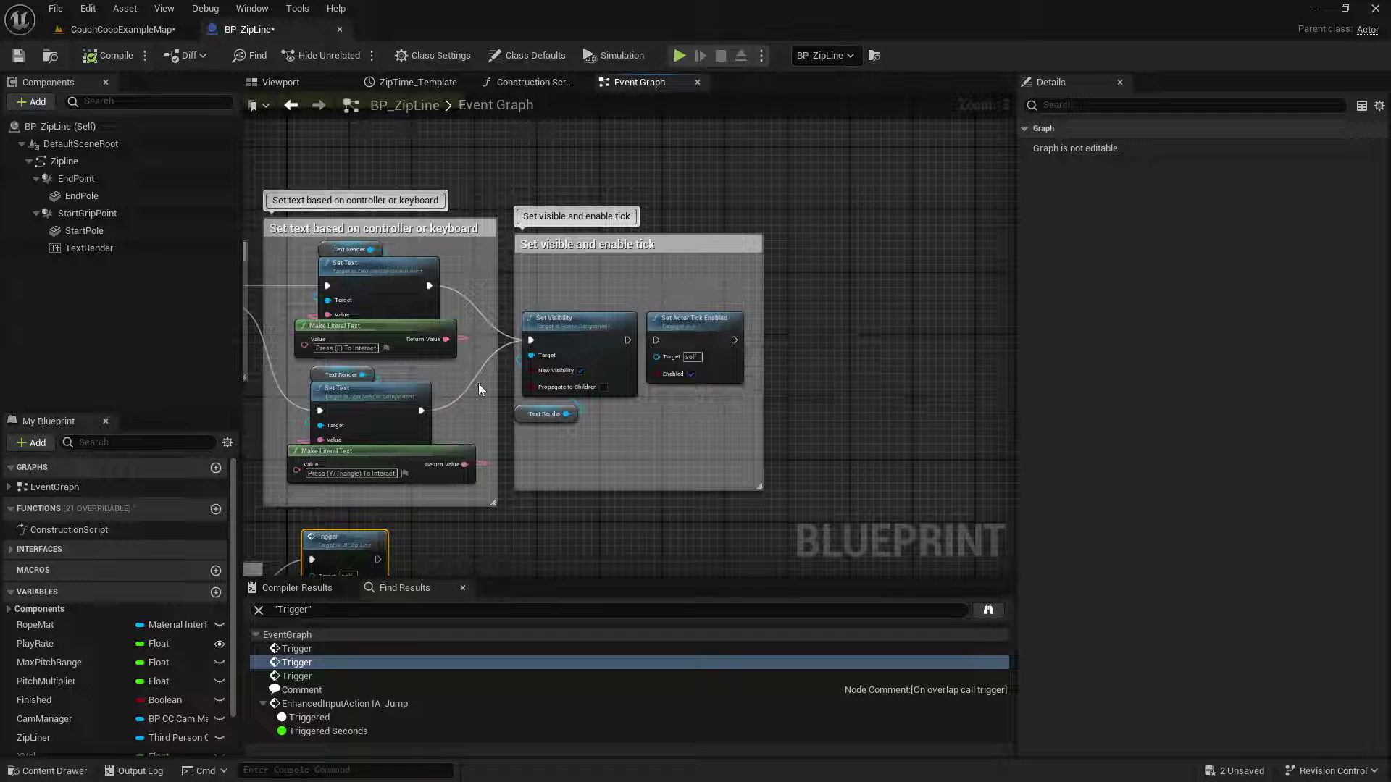
Step: Save BP_ZipLine and review the settings of its TextRender component and the blueprint's class defaults
left_click(89, 247)
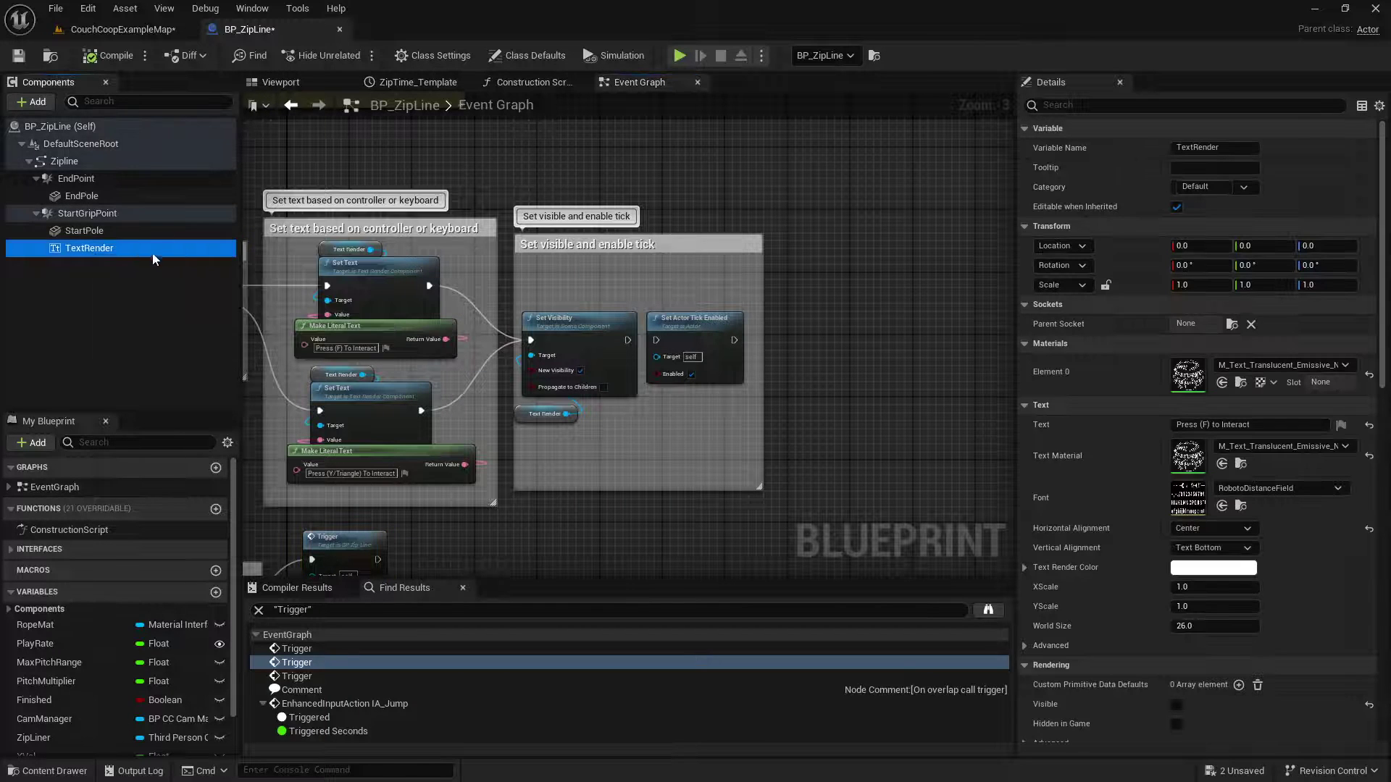
left_click(18, 55)
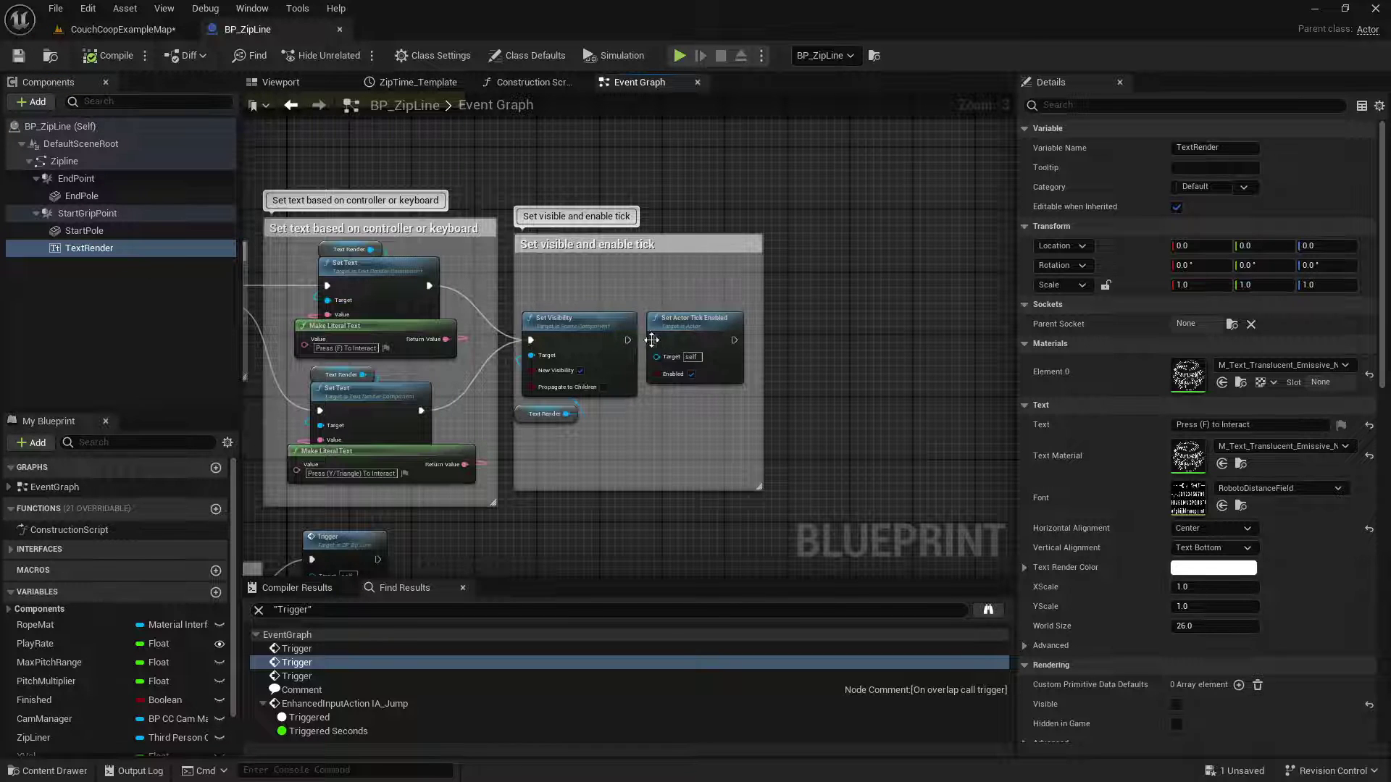
scroll(1128, 366, "down", 5)
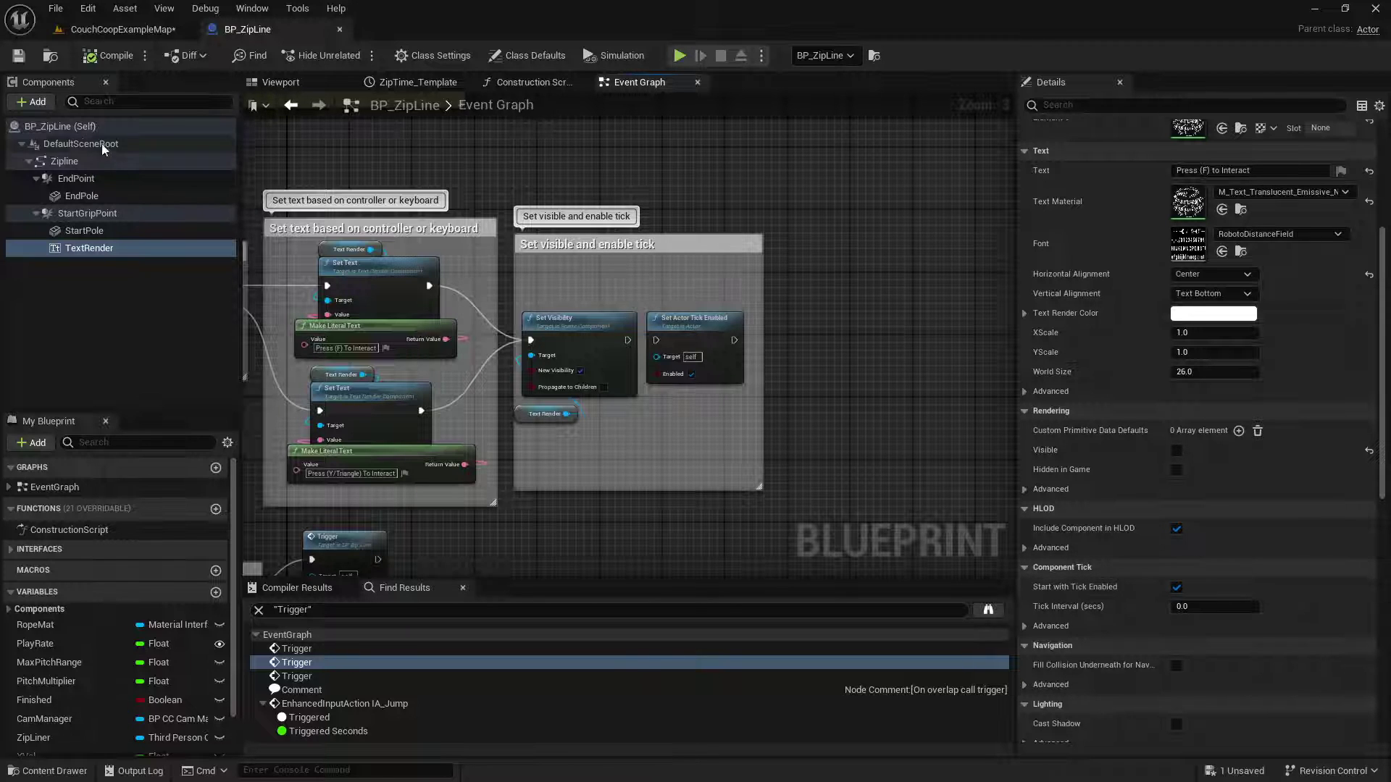
left_click(65, 126)
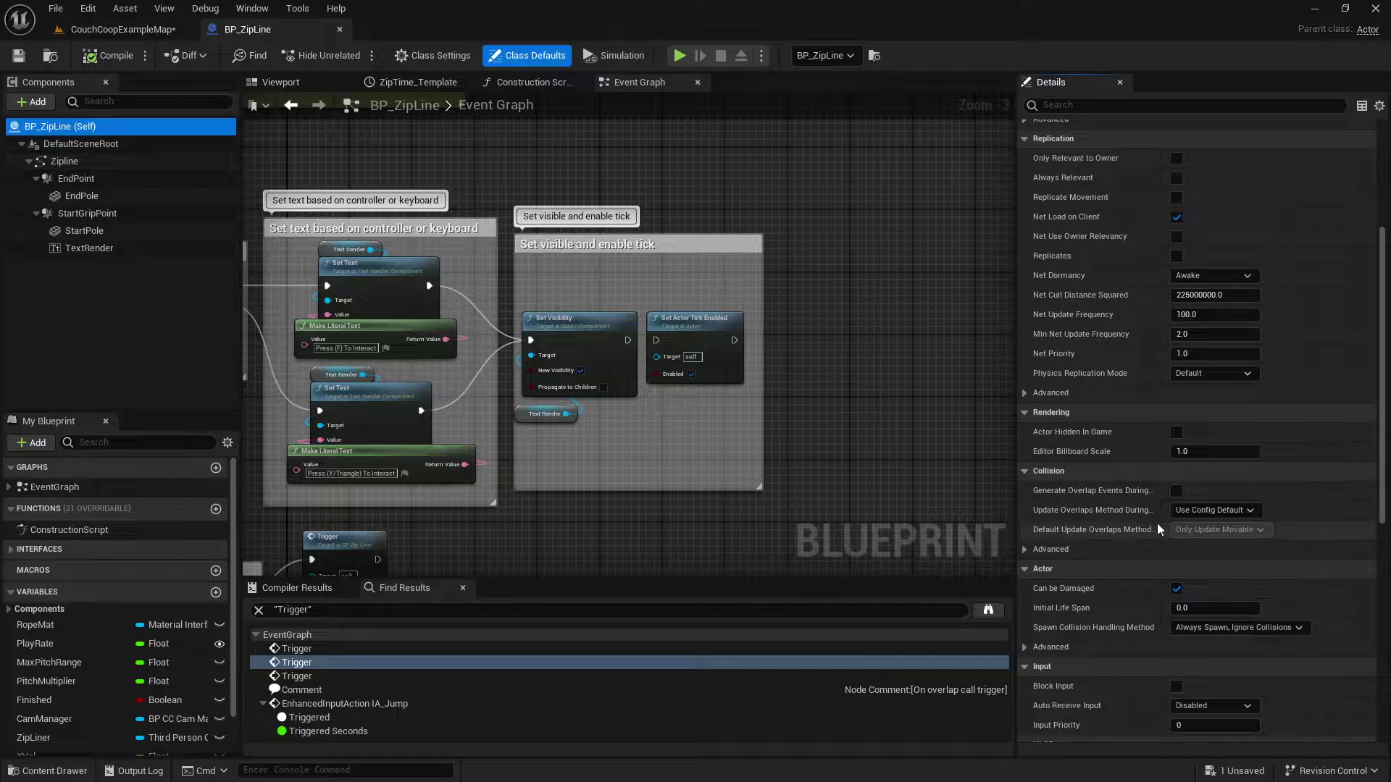
Step: Return from the zip line's class defaults to the level and select the BP_CheckpointExample actor
scroll(1158, 523, "up", 5)
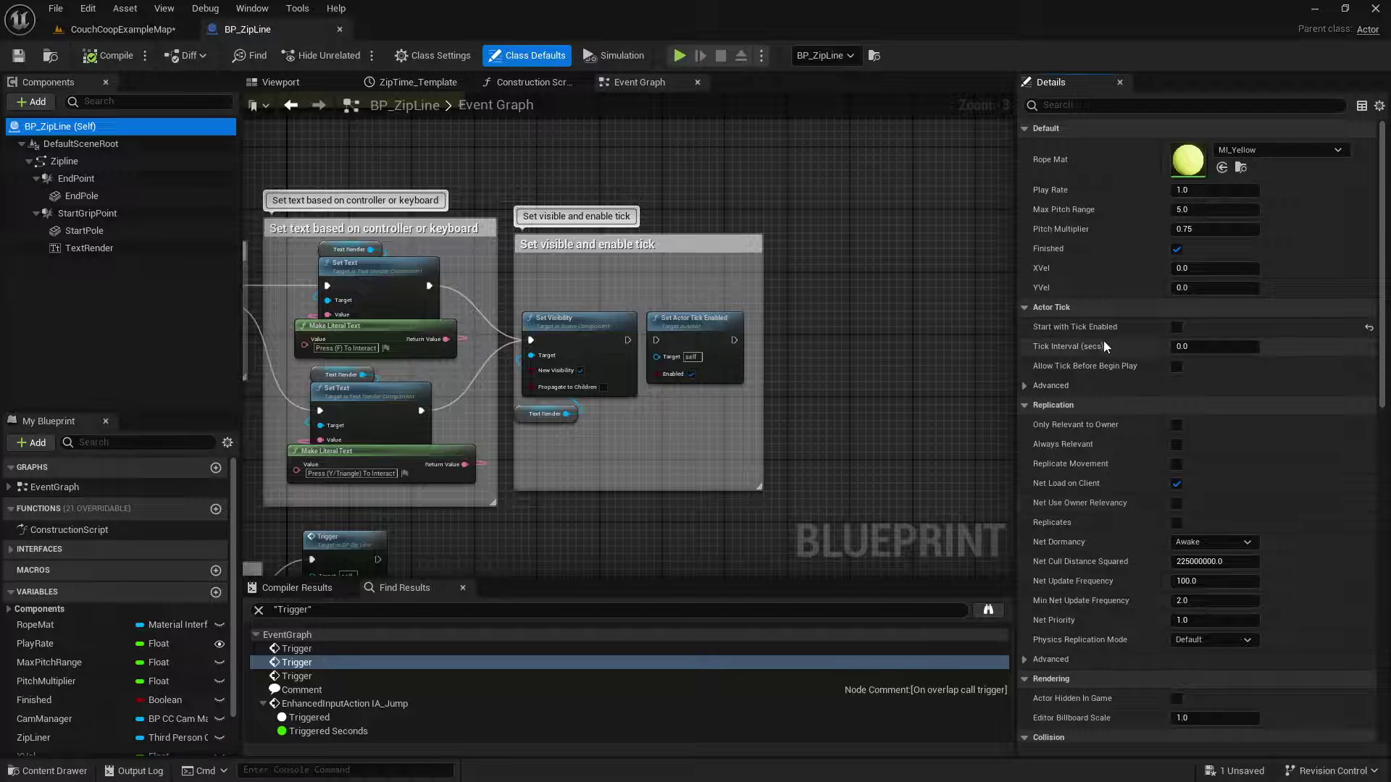
left_click(148, 29)
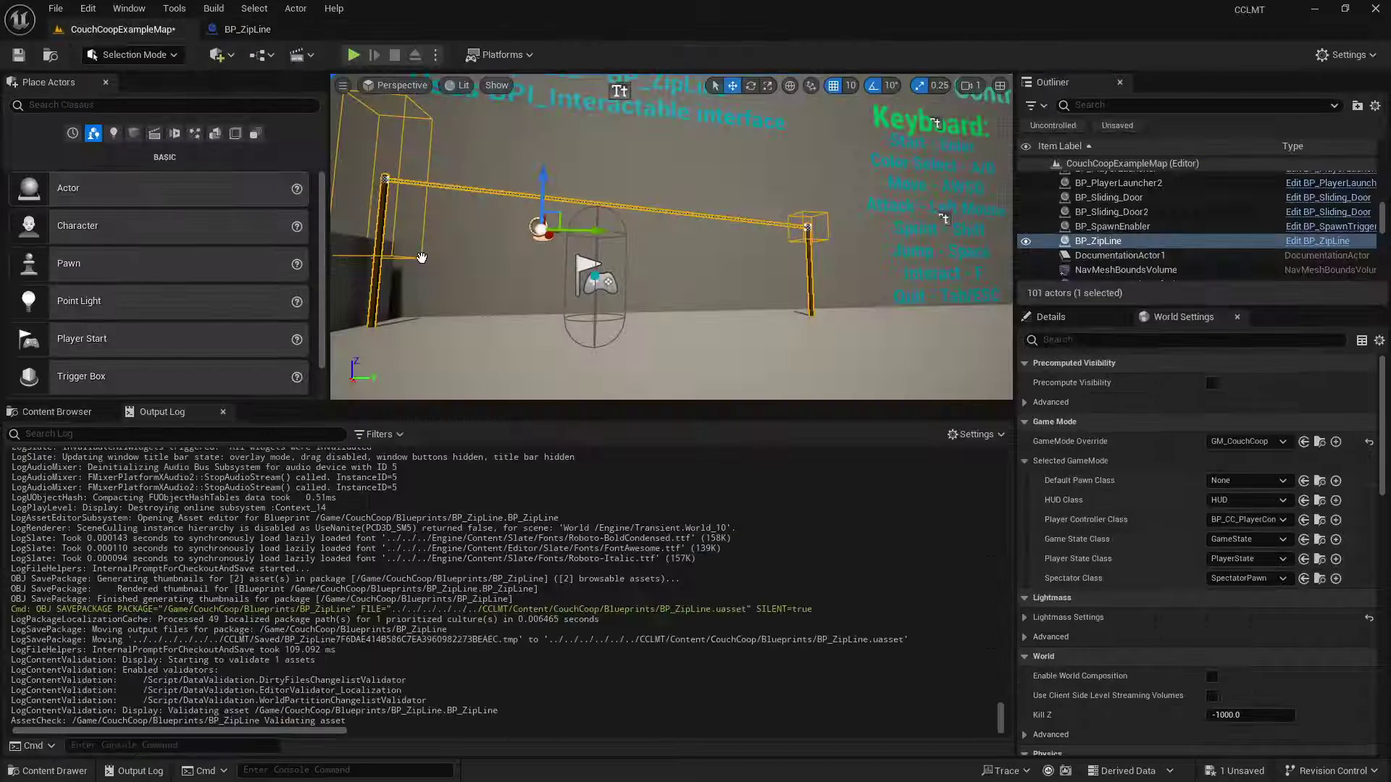
key("w")
mouse_move(632, 211)
right_mouse_down()
mouse_move(671, 187)
mouse_move(692, 214)
mouse_move(707, 195)
mouse_move(632, 212)
mouse_move(576, 258)
right_mouse_up()
left_click(579, 257)
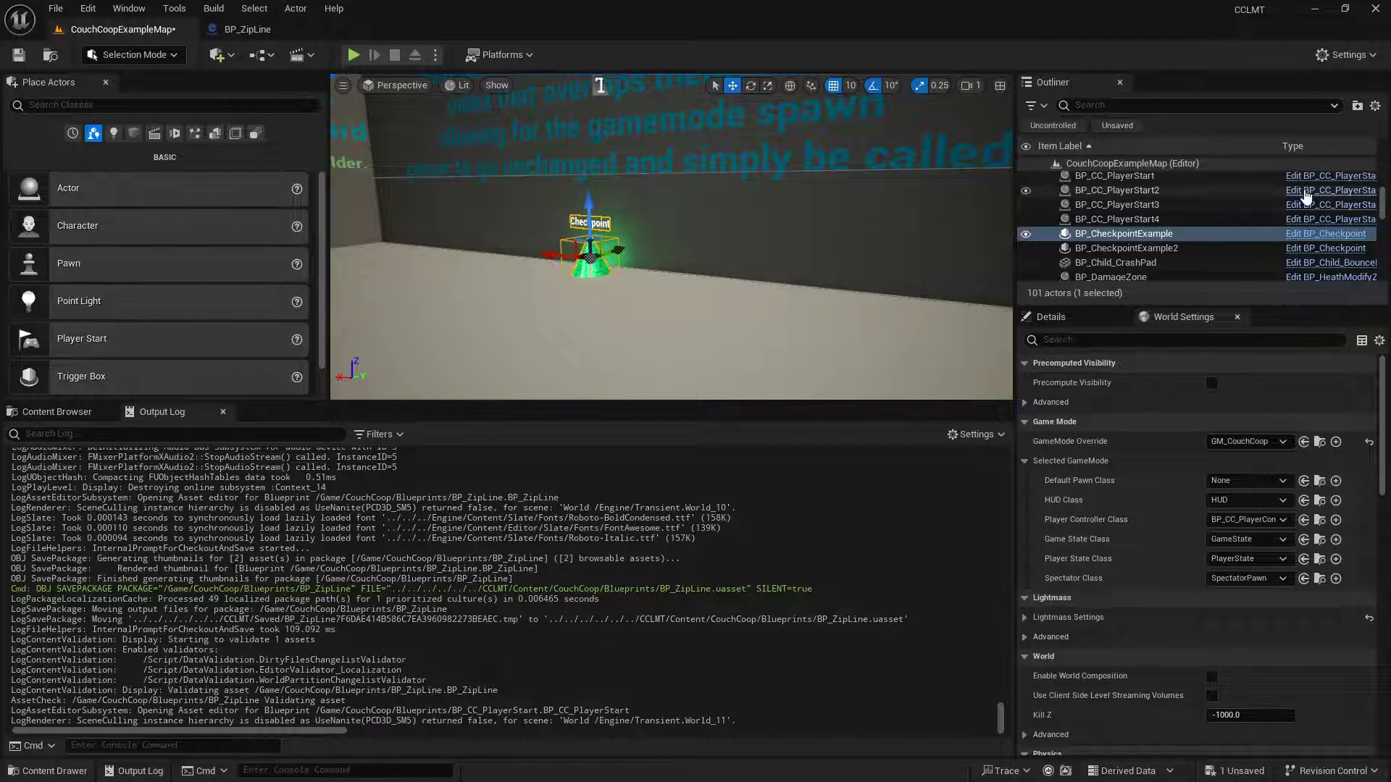
Step: Open the BP_CC_PlayerStart blueprint, review its construction script, event graph and component preview, and close it again
left_click_drag(1390, 127, 387, 29)
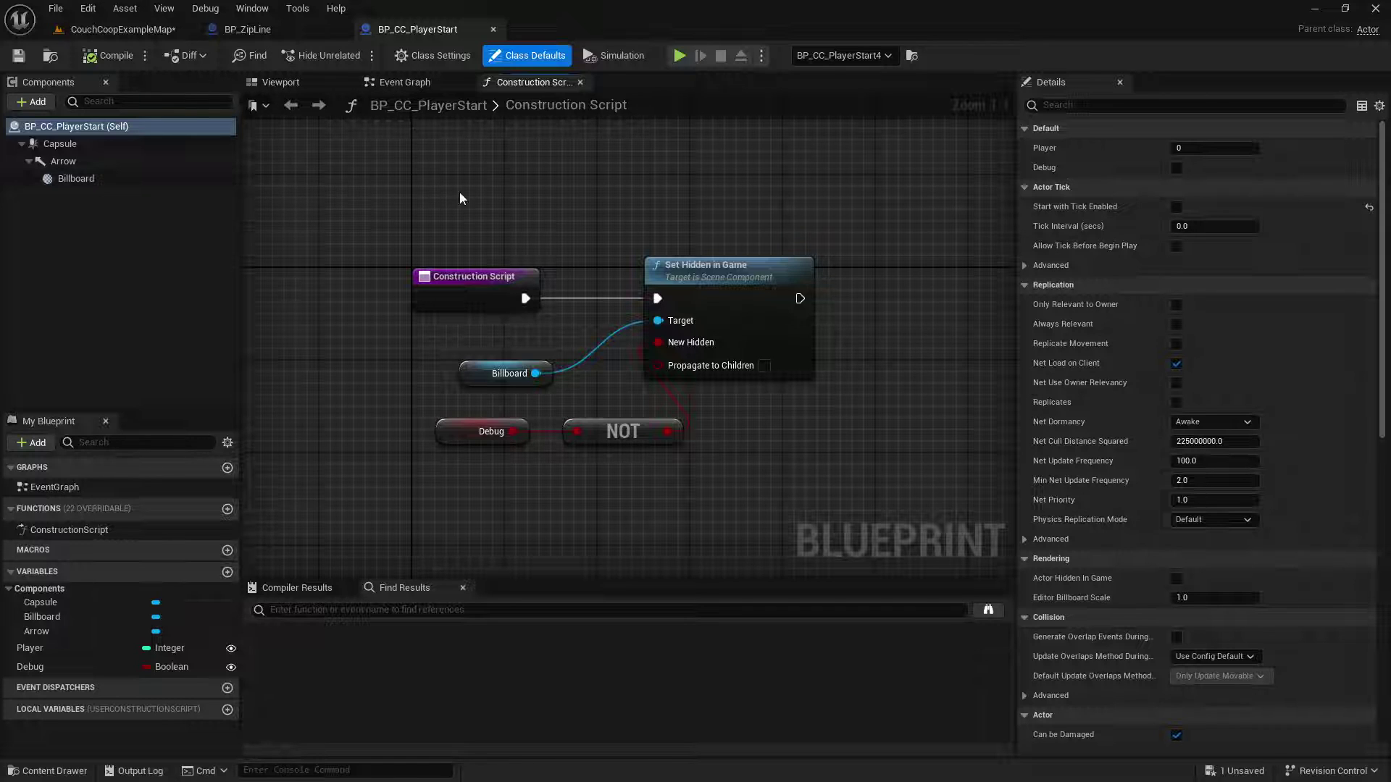
scroll(473, 190, "down", 1)
left_click(384, 88)
scroll(517, 271, "down", 5)
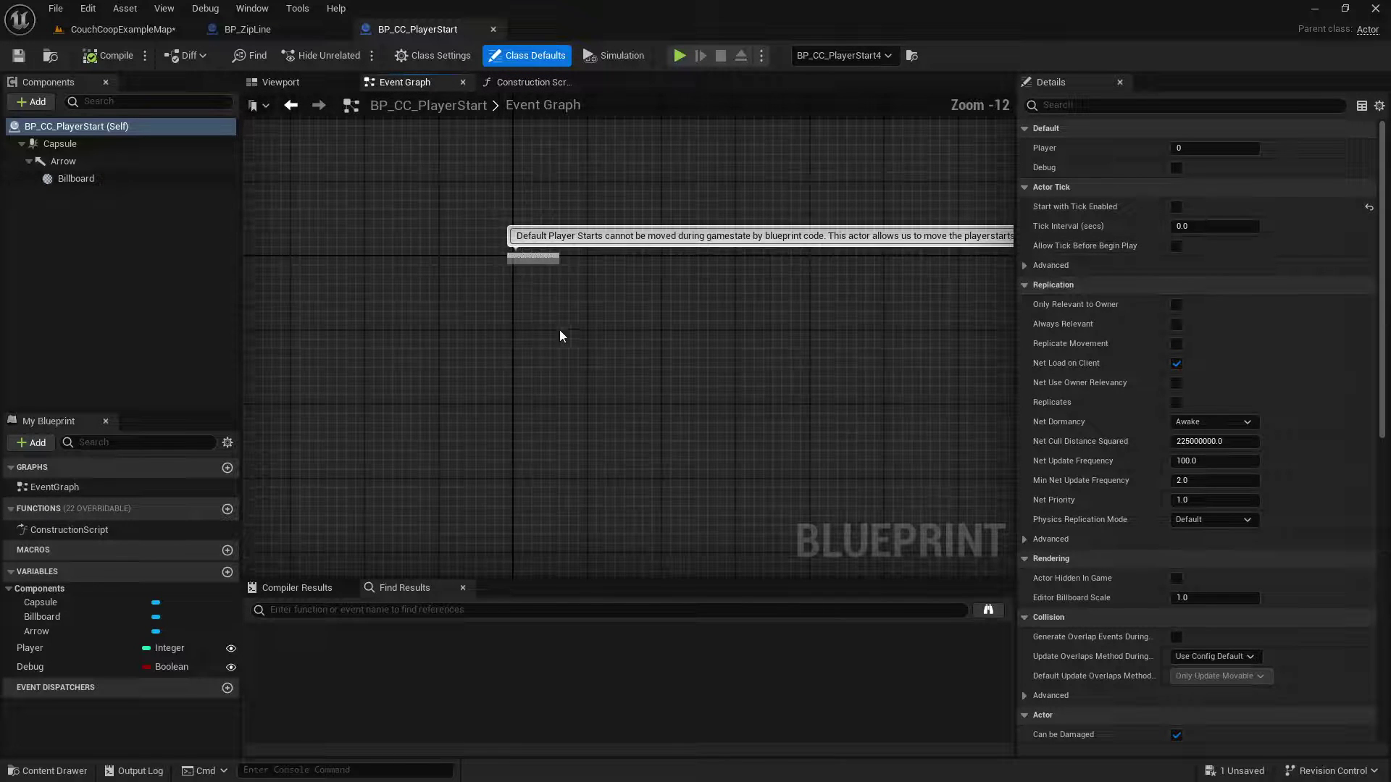
right_click_drag(567, 332, 628, 278)
left_click(289, 86)
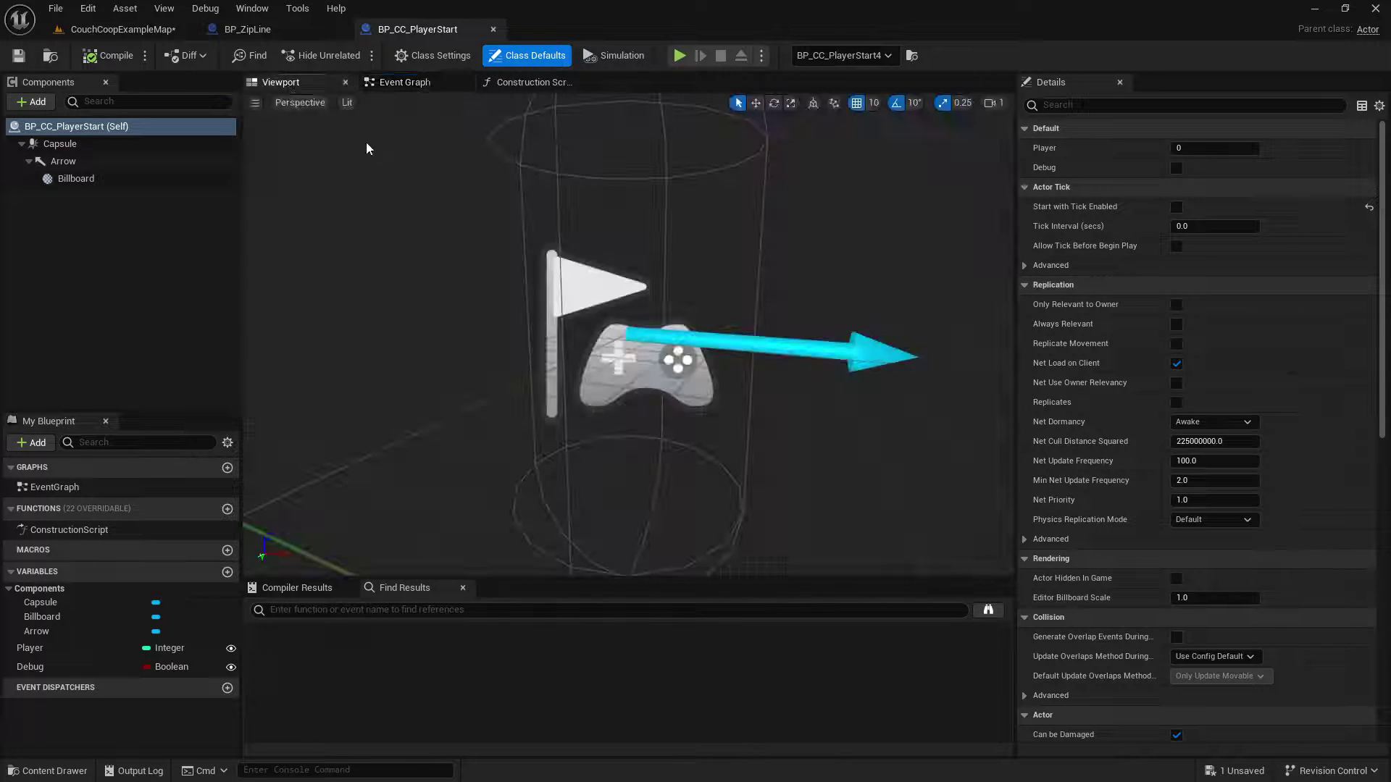
left_click(494, 30)
left_click(124, 30)
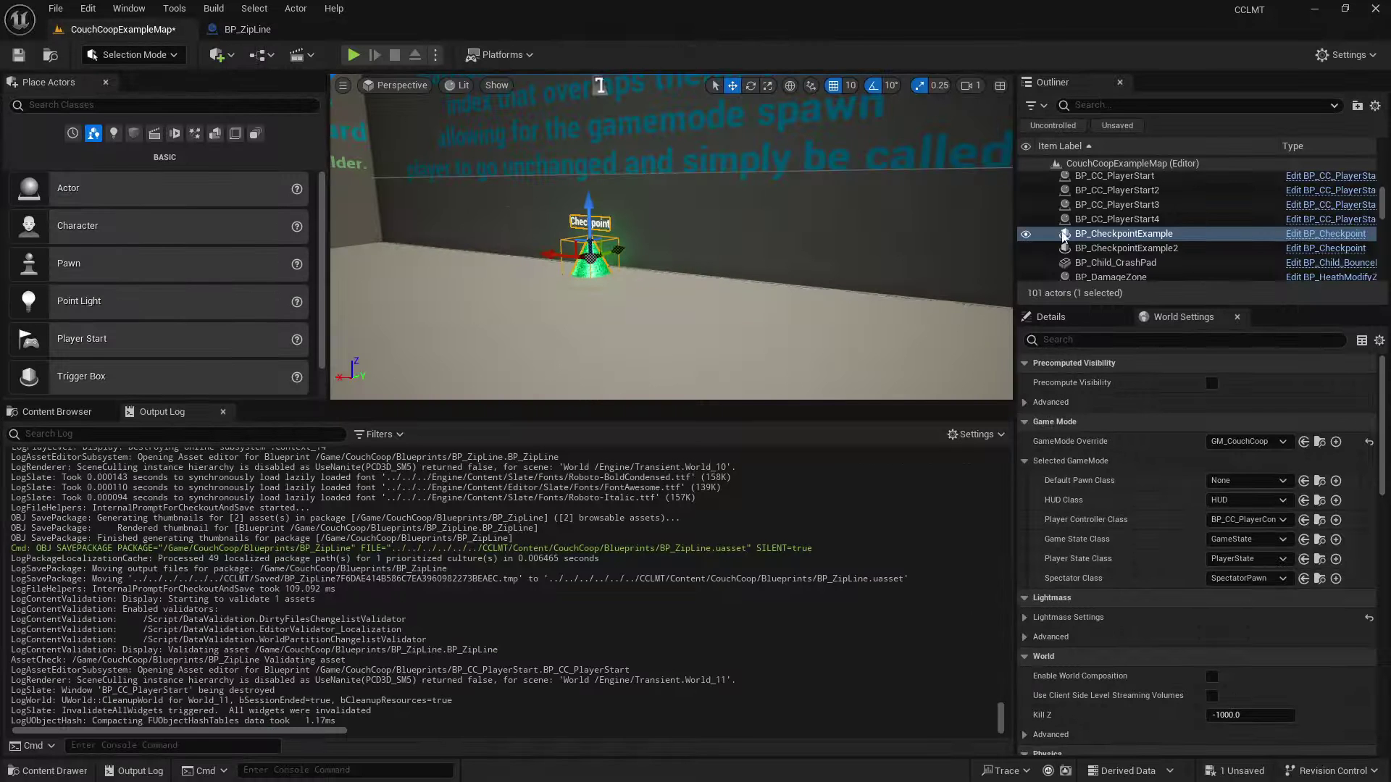
Step: Open the selected checkpoint's BP_Checkpoint blueprint and examine the Event tick section of its event graph
left_click(1295, 238)
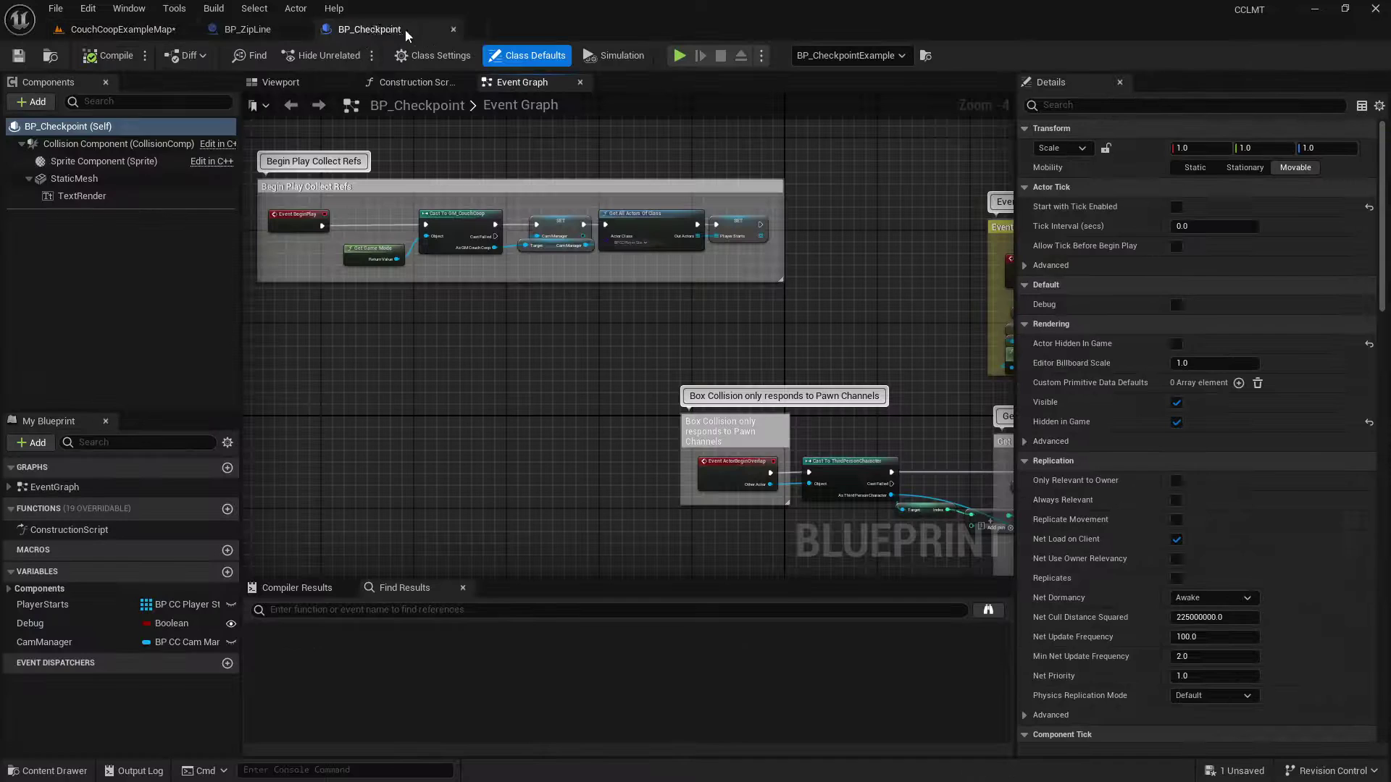
left_click_drag(406, 30, 290, 30)
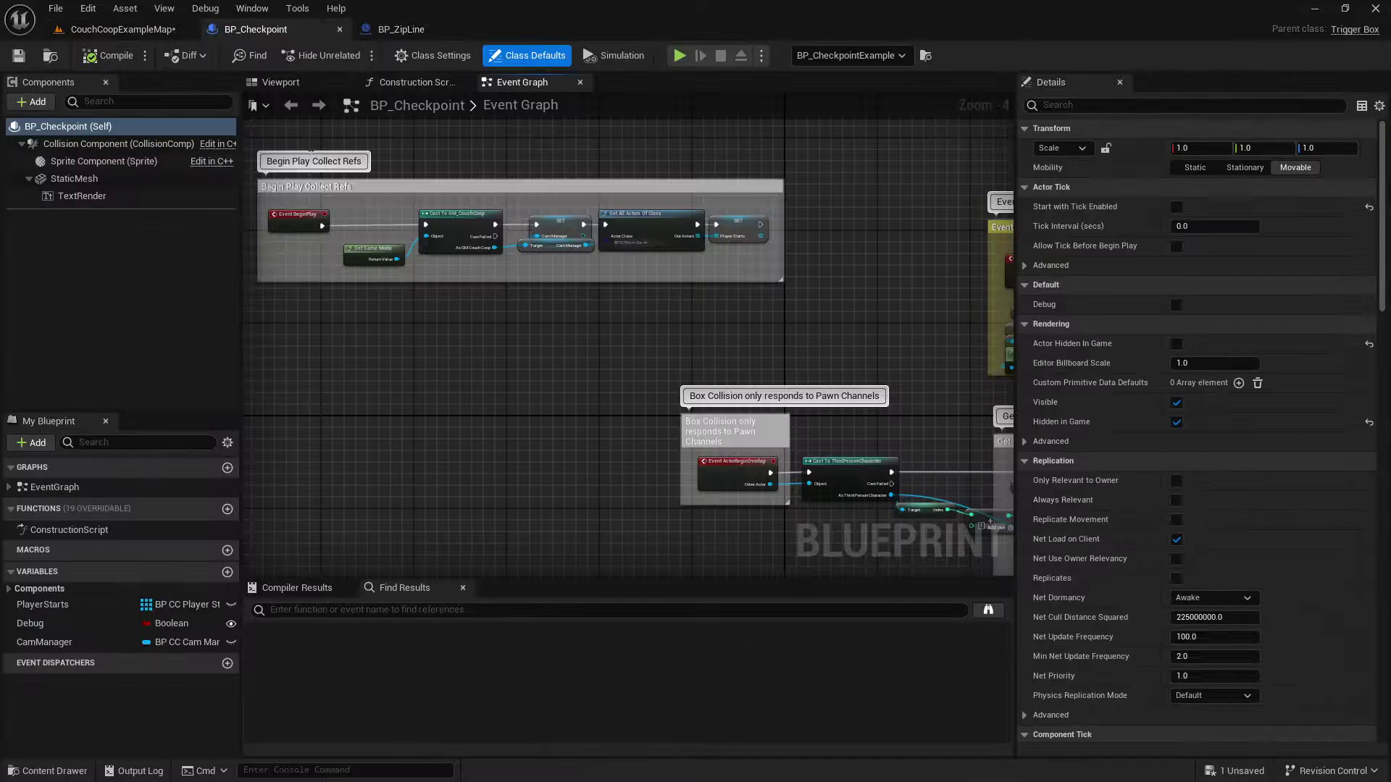
right_click_drag(488, 146, 454, 229)
right_click_drag(914, 324, 566, 243)
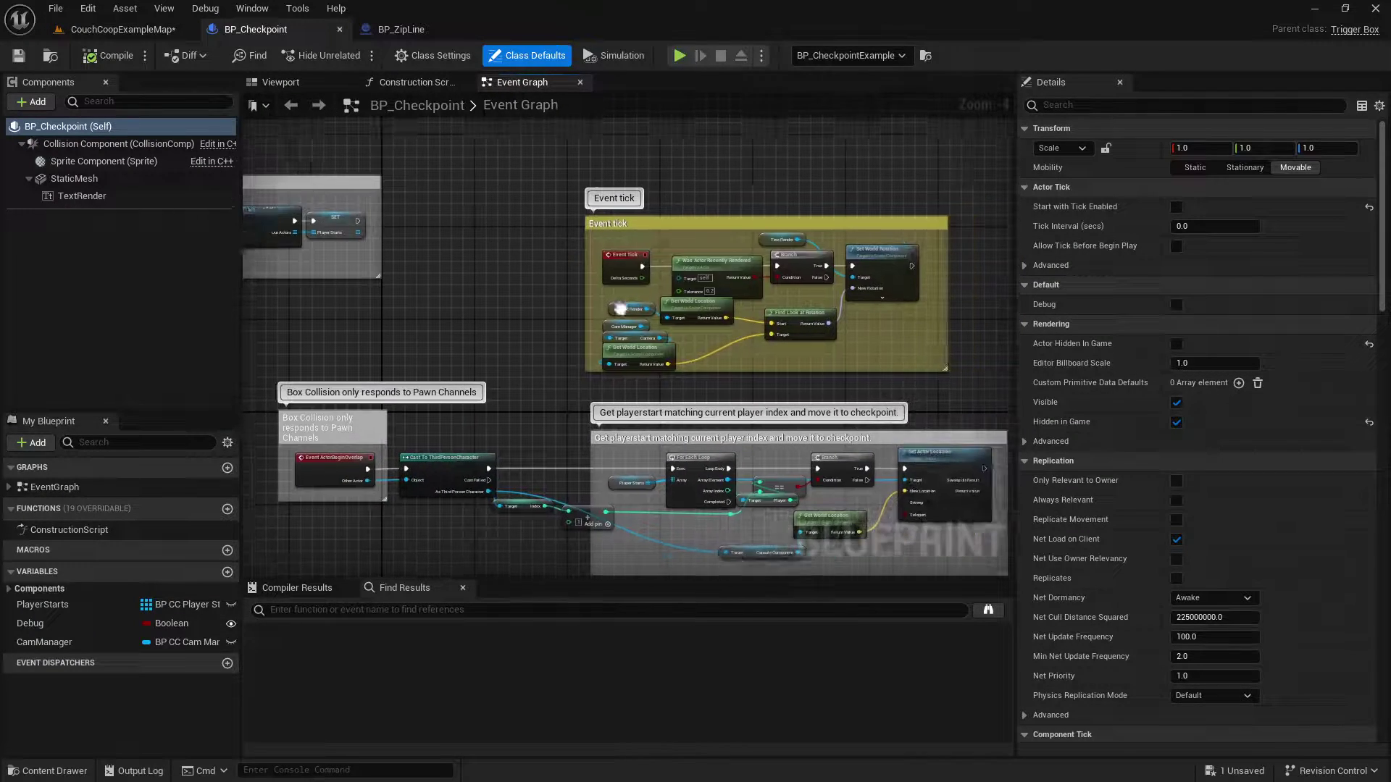
left_click(74, 131)
scroll(610, 297, "up", 4)
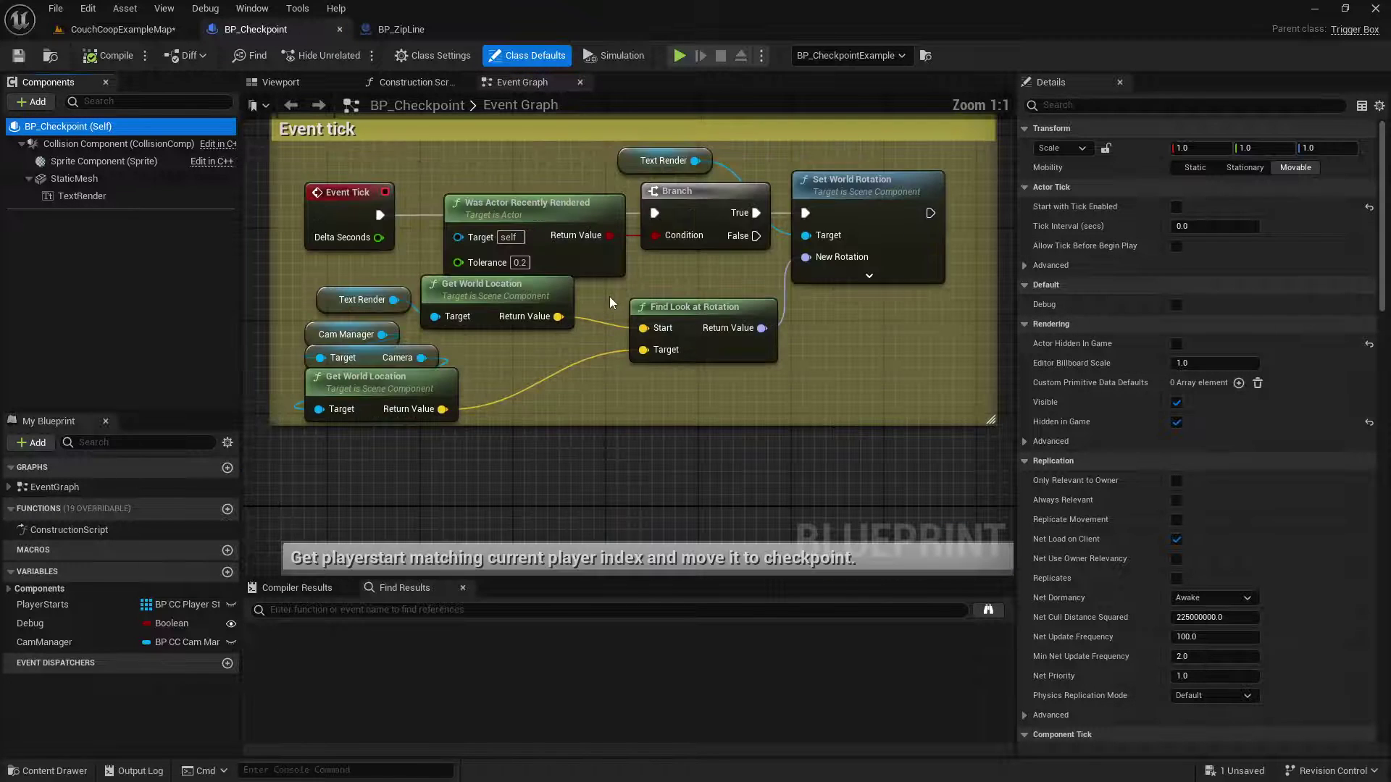
right_click_drag(760, 286, 717, 281)
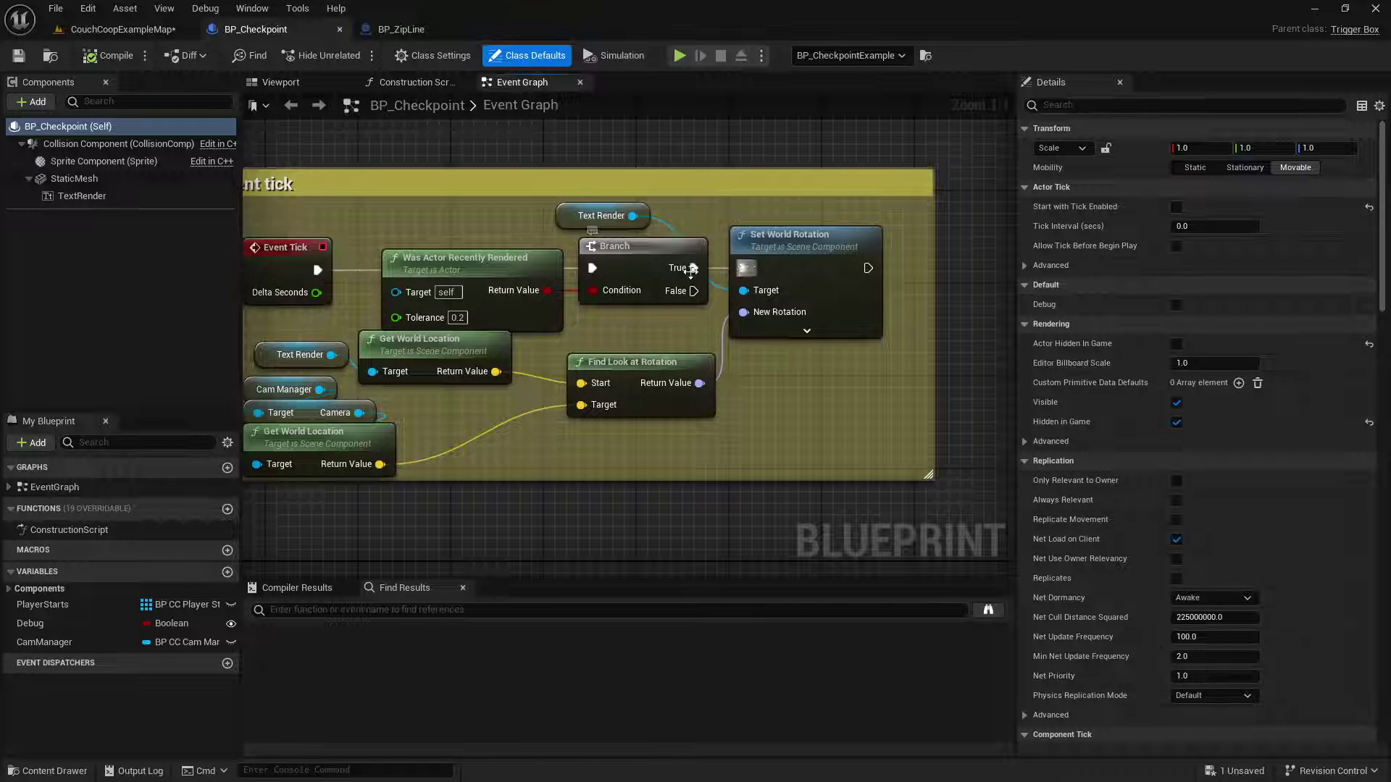
Step: Disconnect the Branch node's True output from Set World Rotation in the checkpoint's tick logic and save the blueprint
mouse_move(528, 386)
right_mouse_down()
mouse_move(662, 310)
mouse_move(536, 375)
right_mouse_up()
left_click_drag(703, 259, 731, 253, "ctrl")
left_click(709, 197)
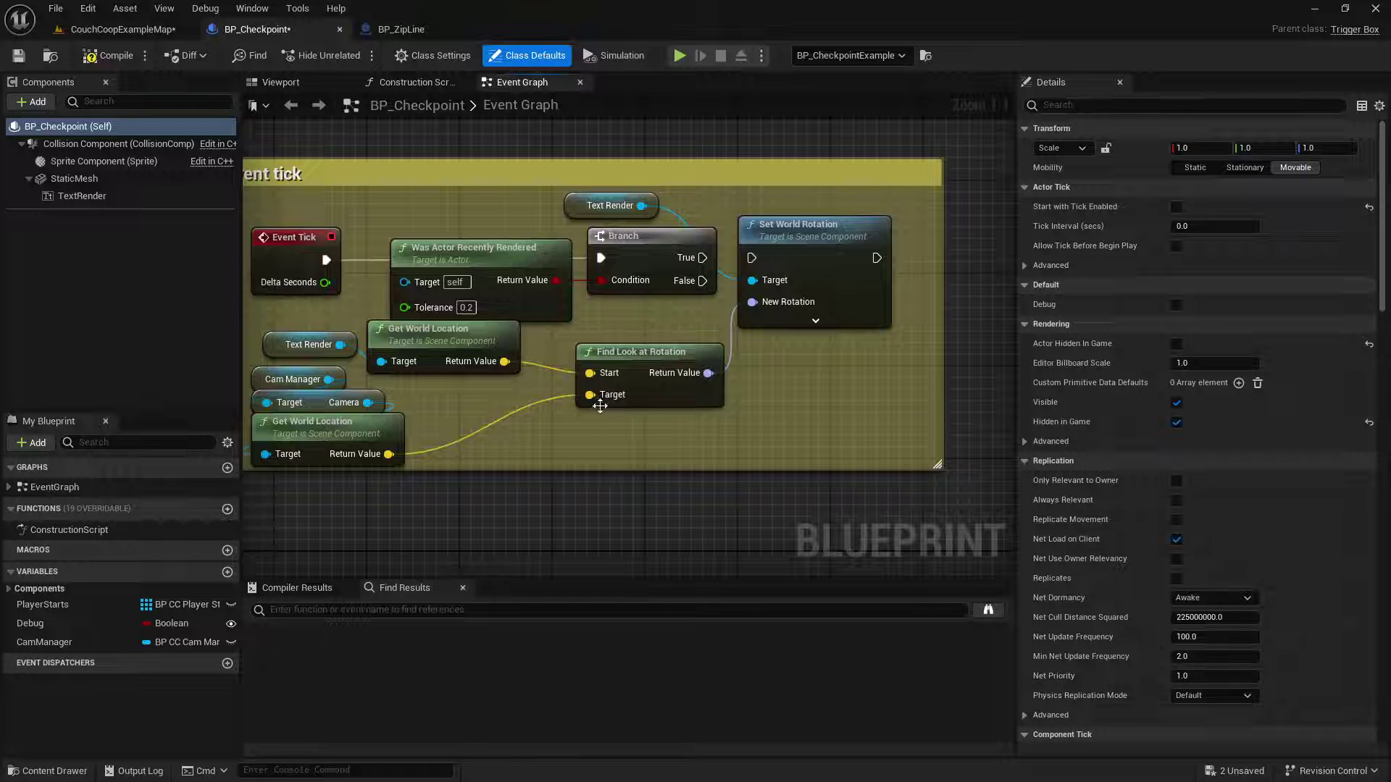
left_click(297, 129)
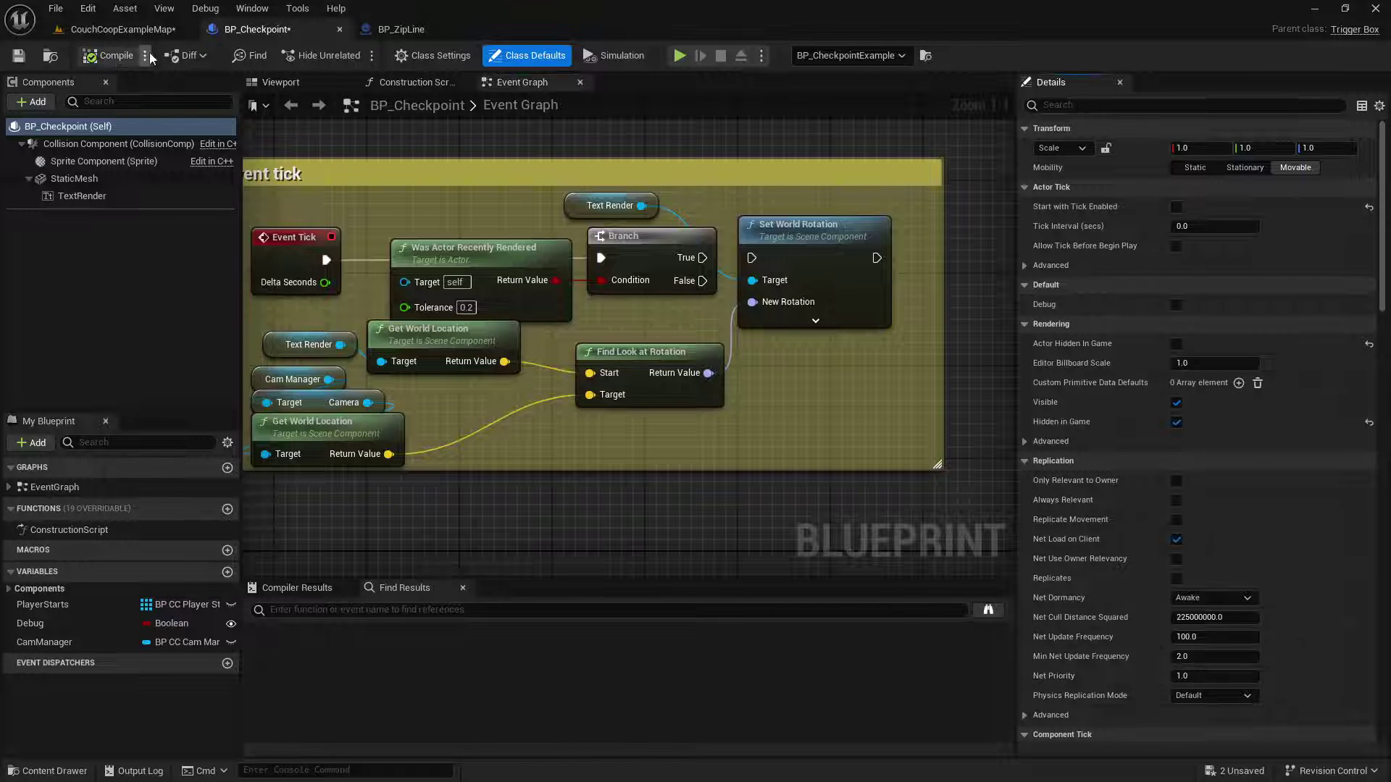
left_click(18, 55)
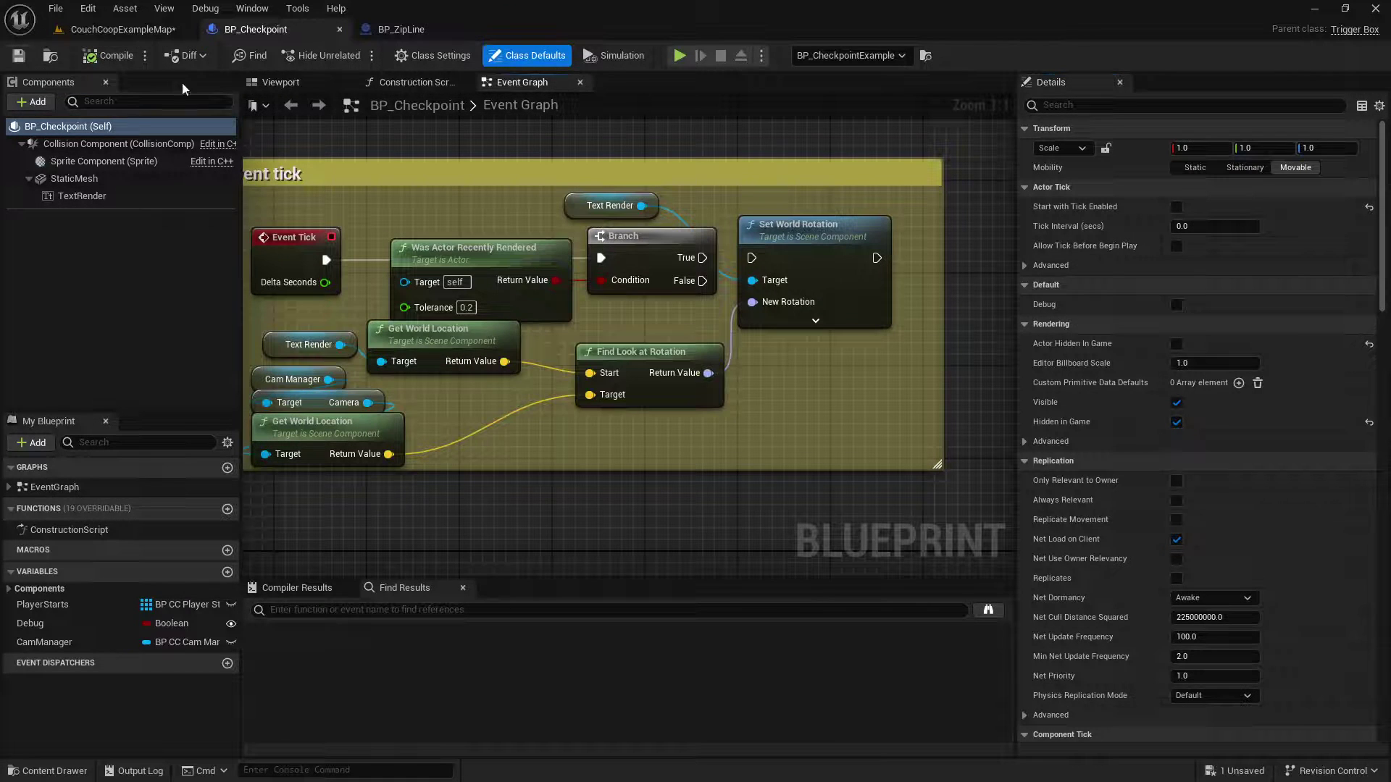
Step: Close the BP_Checkpoint and BP_ZipLine blueprints to return to the level
left_click(338, 29)
left_click(338, 29)
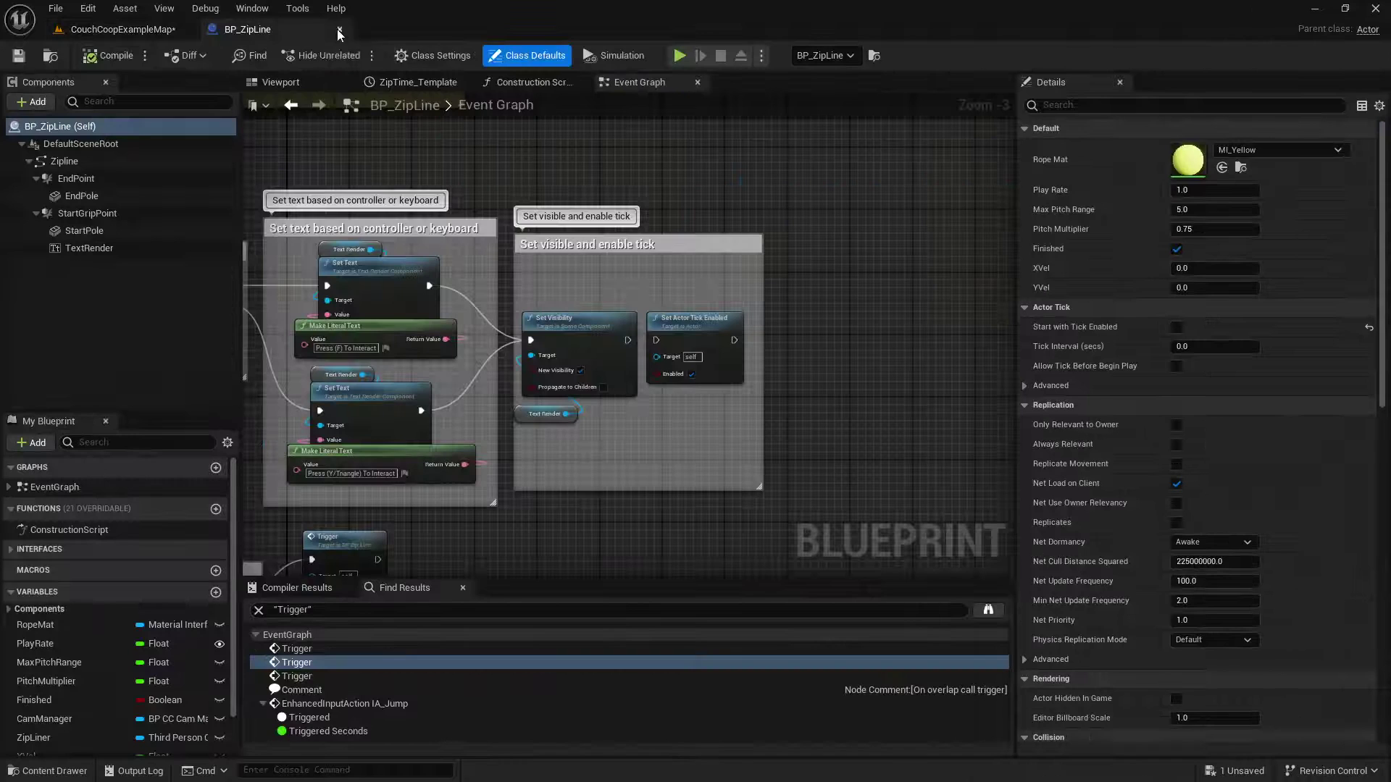
left_click(338, 30)
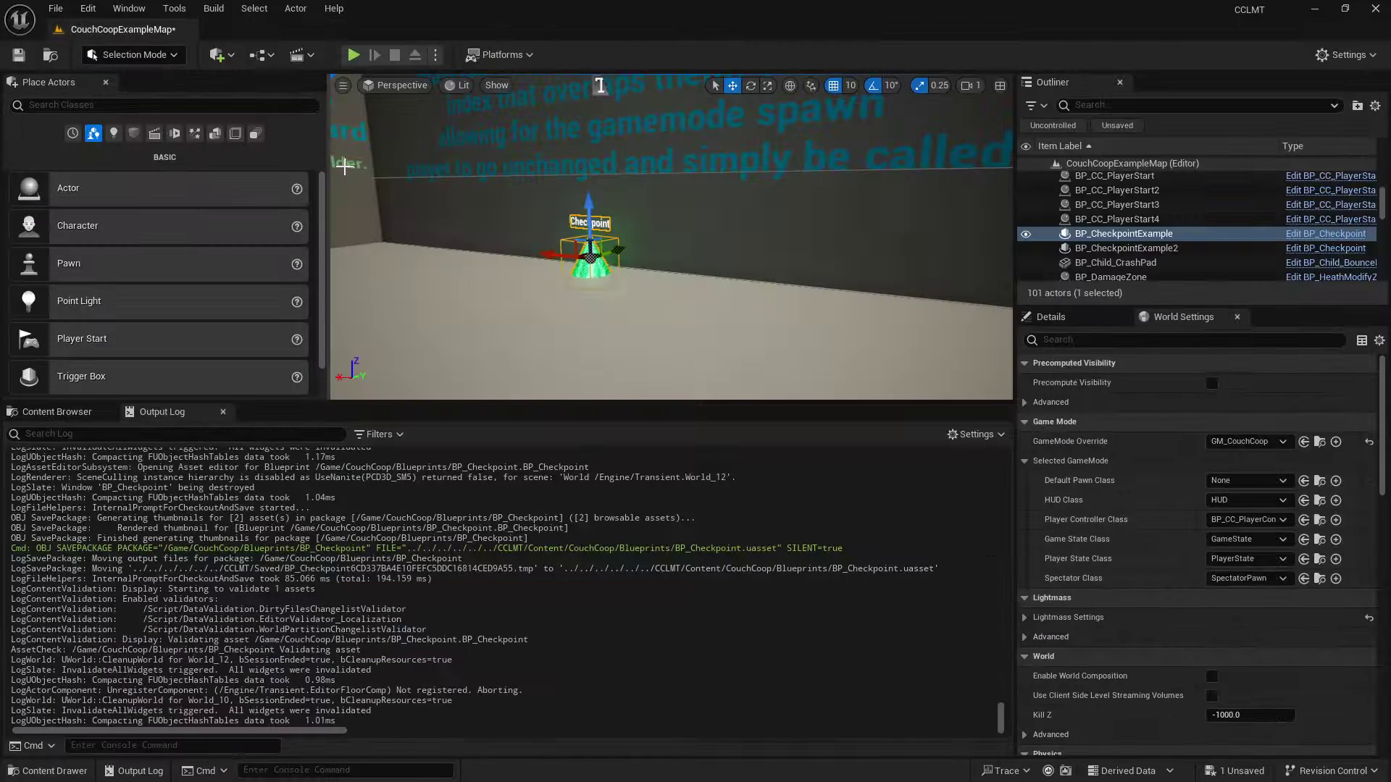
Step: Open the GM_CouchCoop game mode from the Blueprints folder and locate the entry node of its Spawn Detectors function
left_click(57, 411)
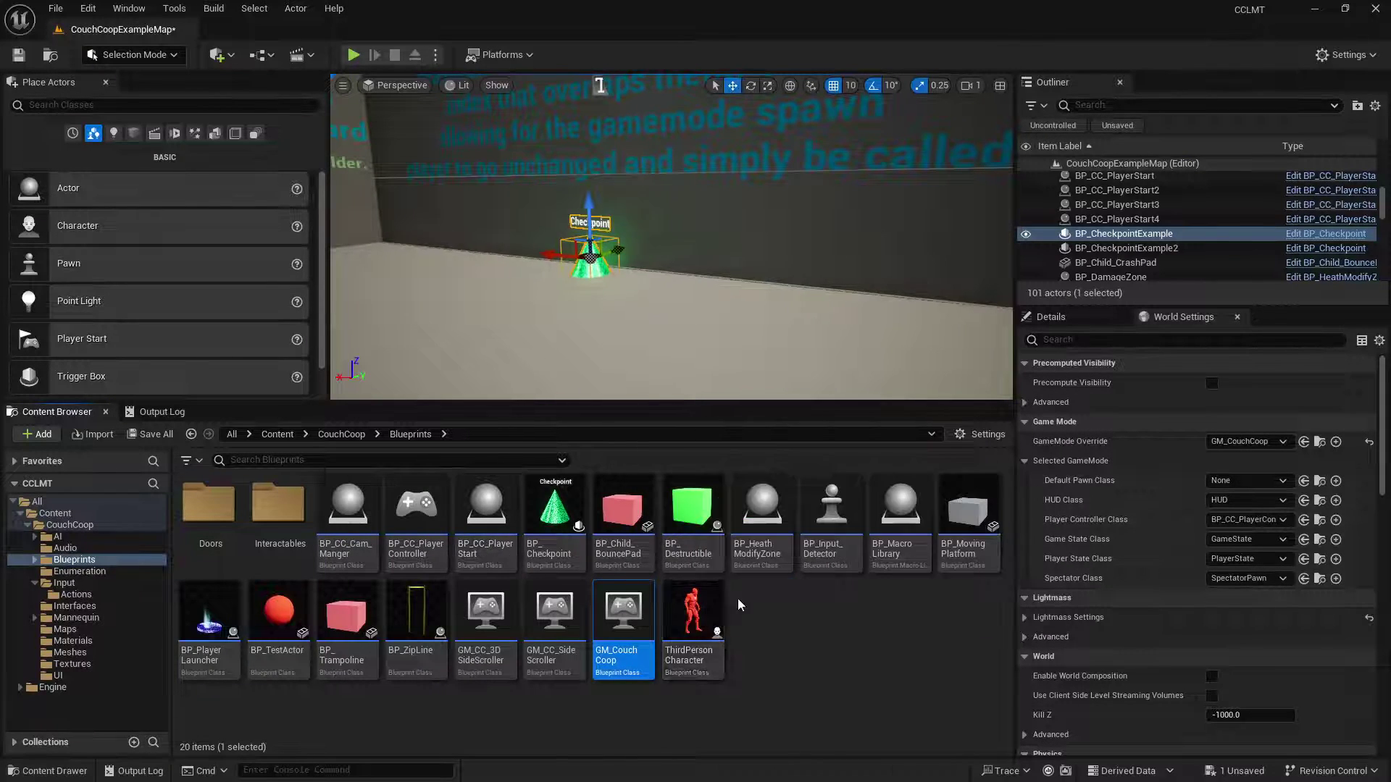
double_click(632, 618)
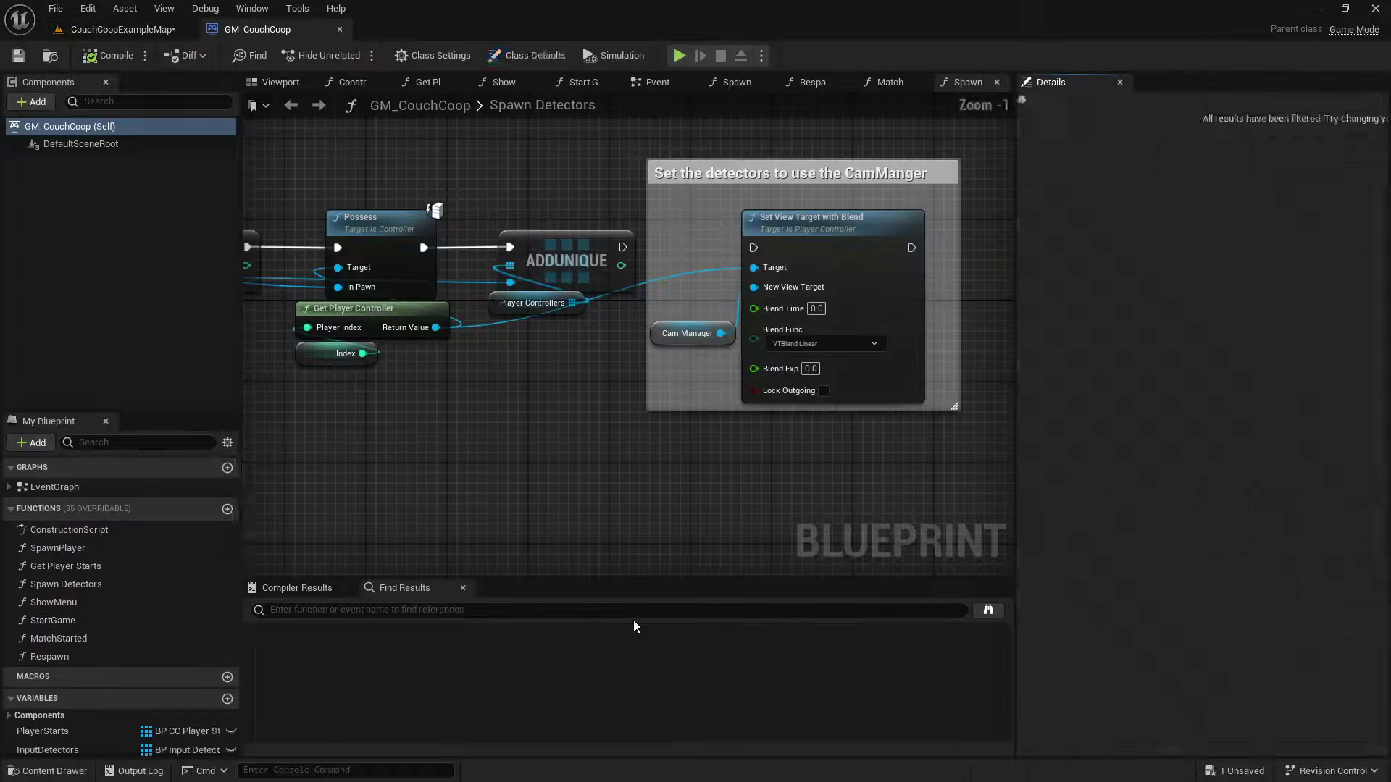
right_click_drag(578, 369, 512, 414)
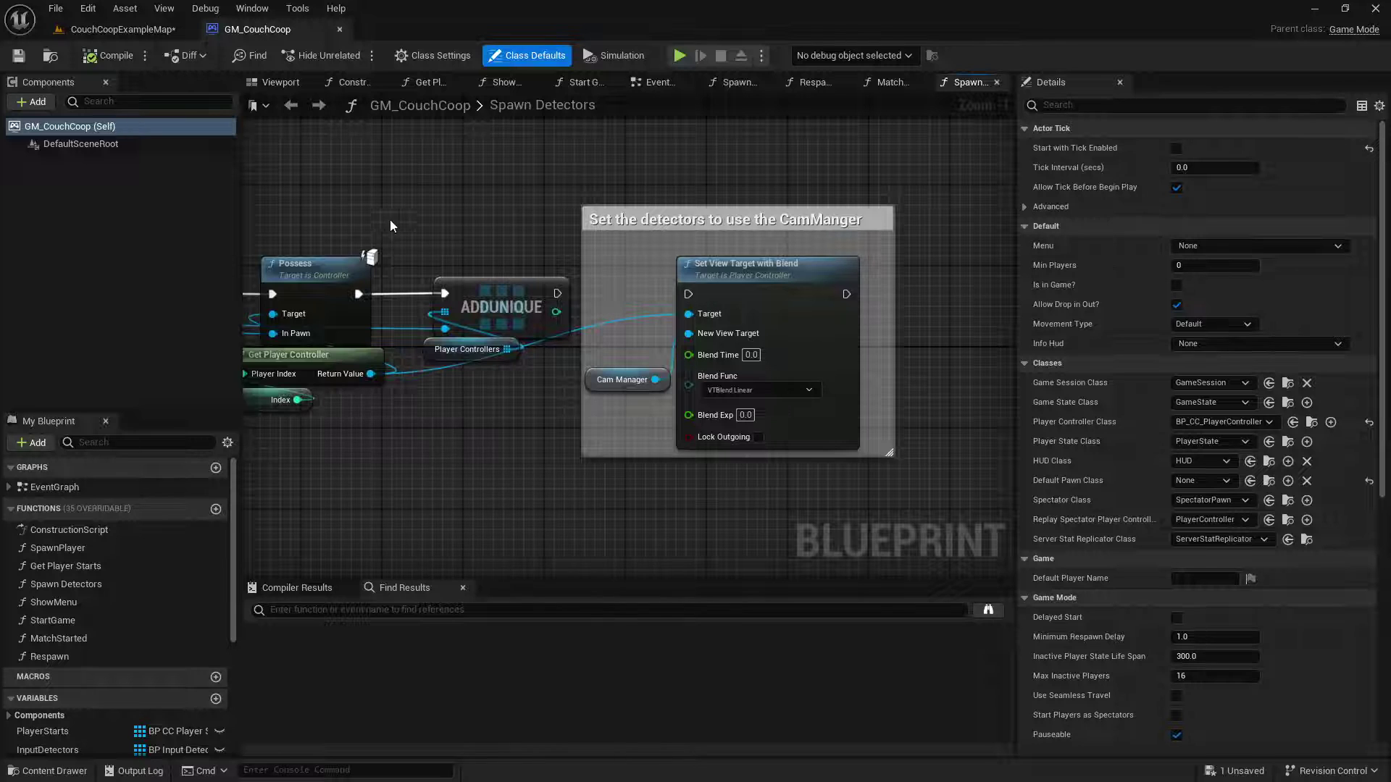
right_click_drag(399, 217, 1264, 302)
scroll(516, 229, "down", 3)
right_click_drag(422, 287, 916, 273)
scroll(494, 387, "up", 4)
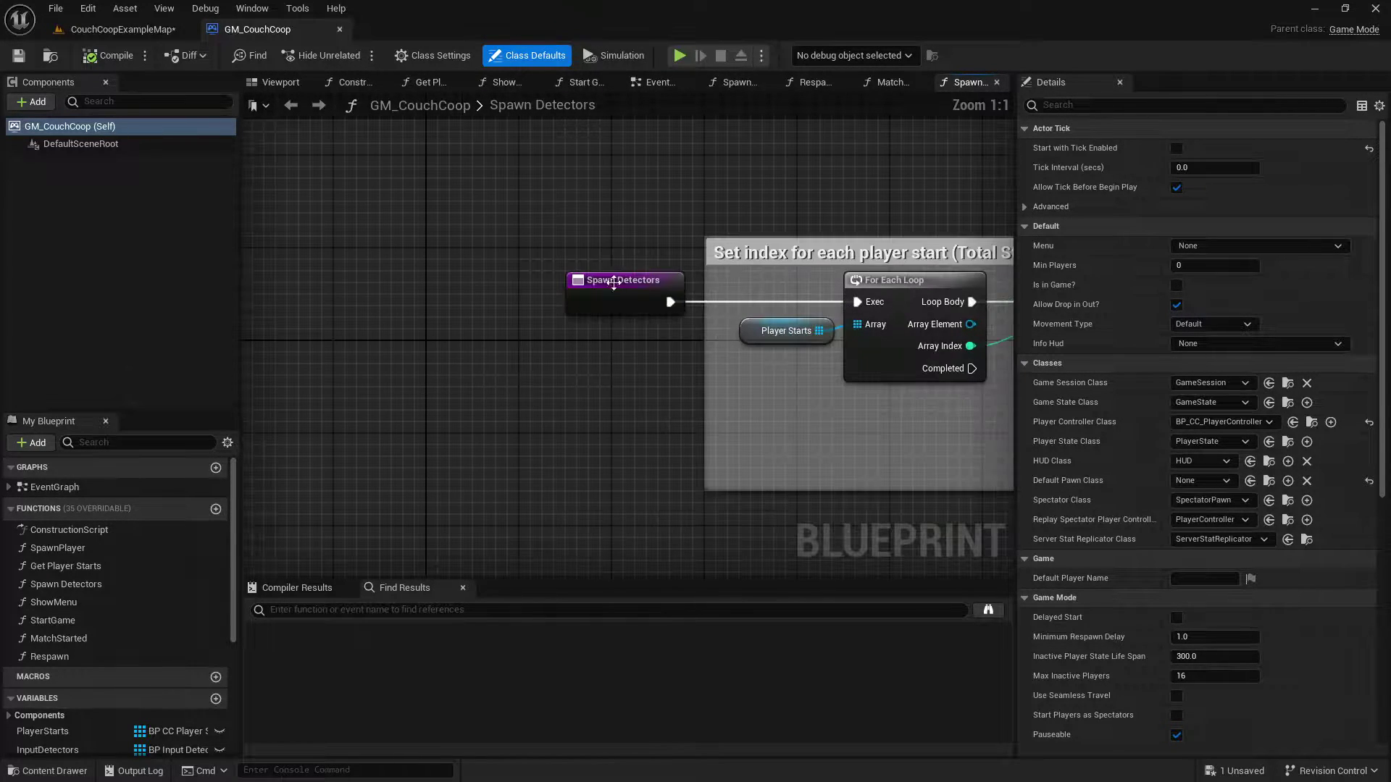
Step: Trace the Spawn Detectors function from its entry node through the input detector spawning to Set View Target with Blend
left_click(602, 278)
right_click_drag(744, 407, 326, 358)
right_click_drag(823, 378, 406, 370)
right_click_drag(911, 385, 366, 407)
right_click_drag(1003, 342, 576, 361)
right_click_drag(976, 401, 568, 409)
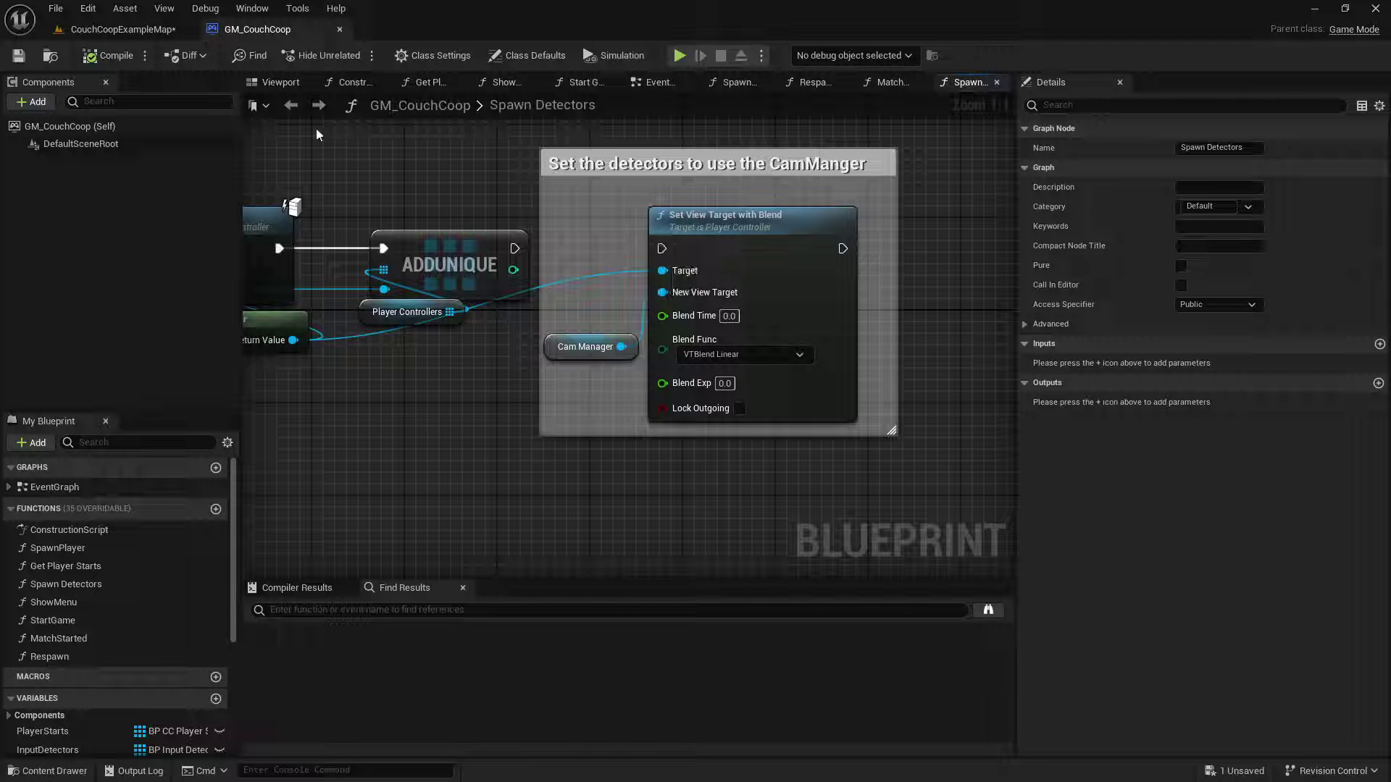
scroll(451, 210, "down", 5)
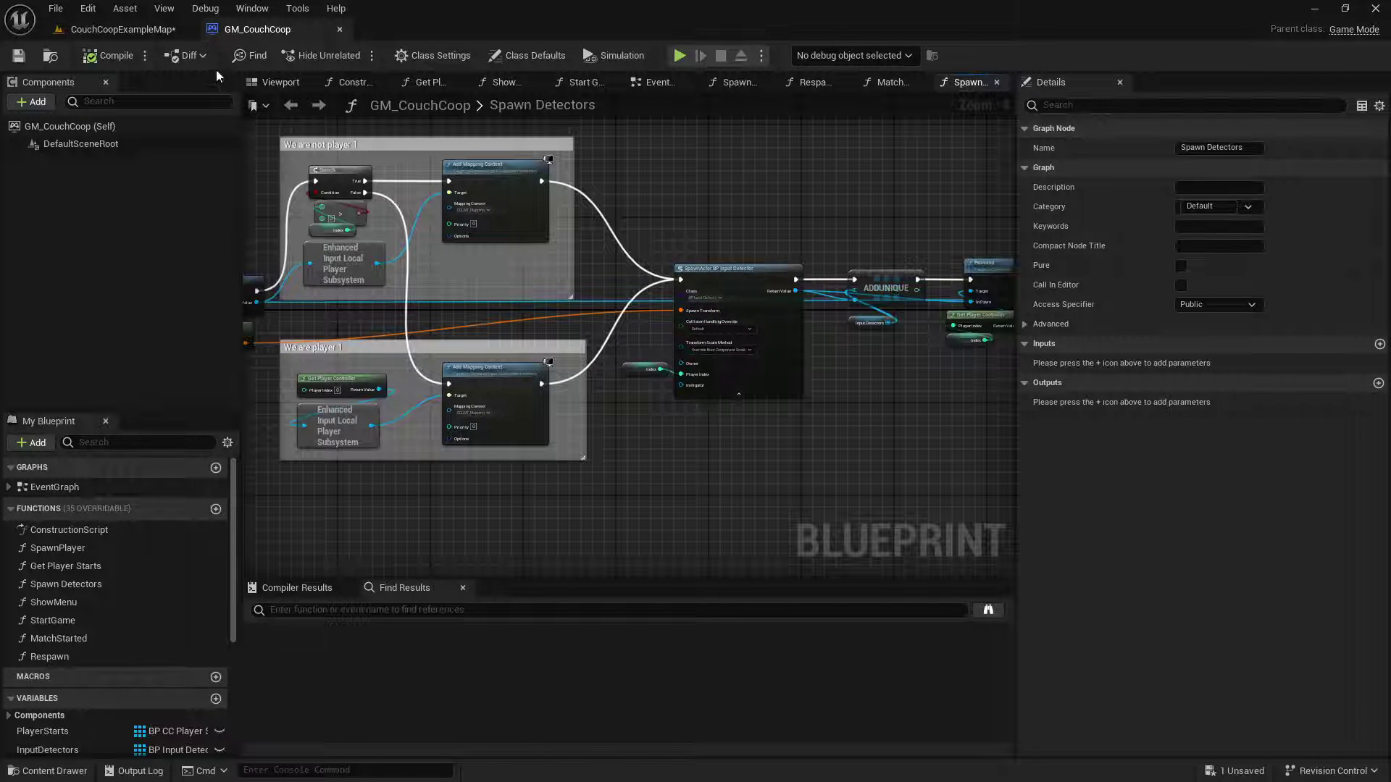
Step: Find and open BP_Input_Detector from its spawn node and examine the logic leading to the Spawn Player call
left_click(736, 299)
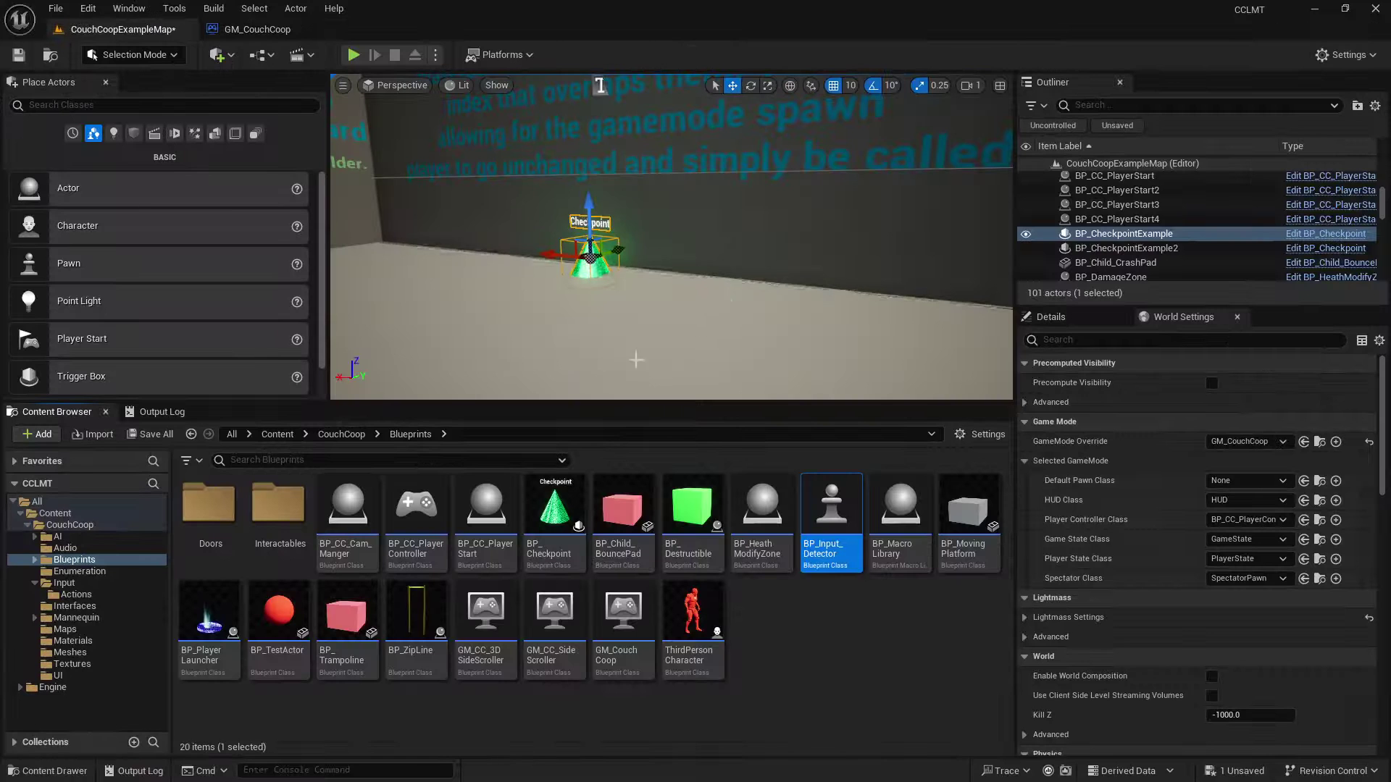
double_click(828, 540)
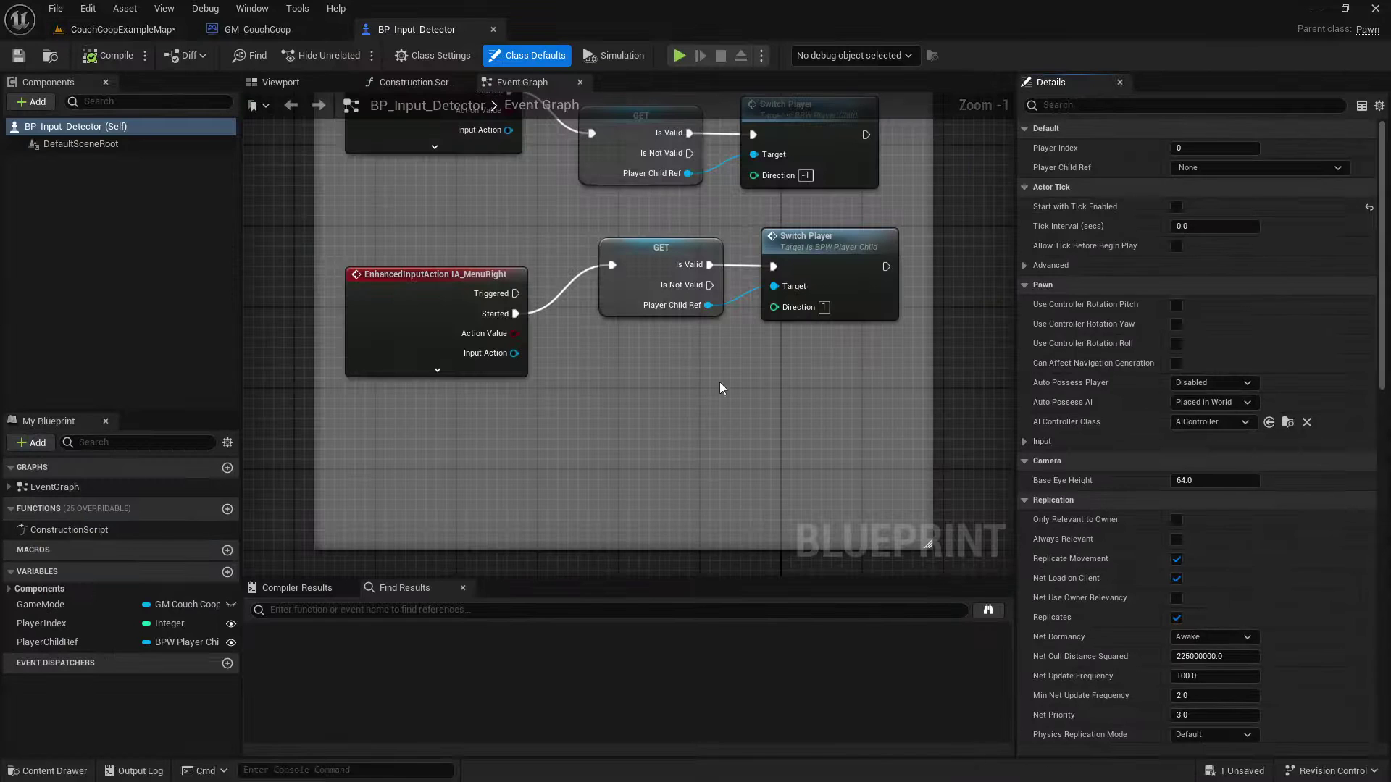
scroll(850, 397, "down", 4)
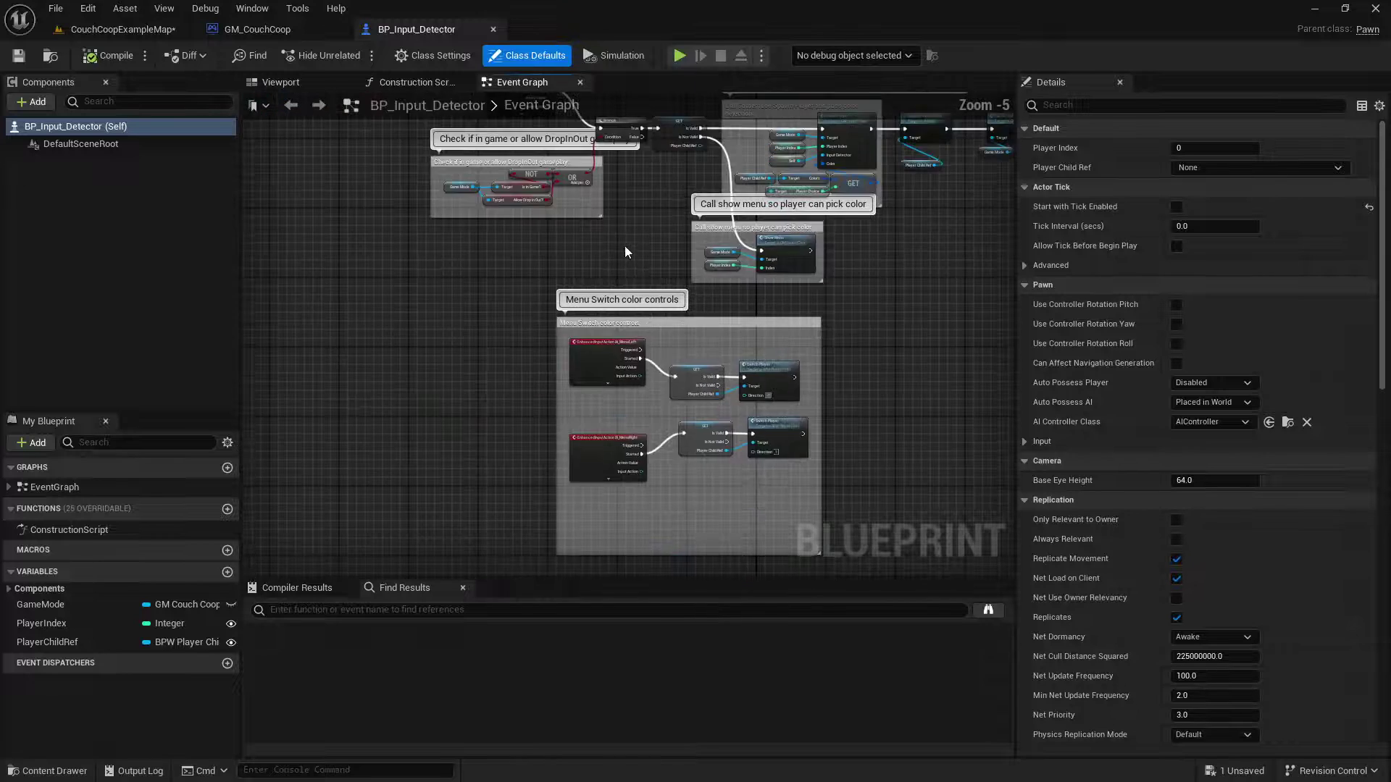
right_click_drag(625, 248, 518, 267)
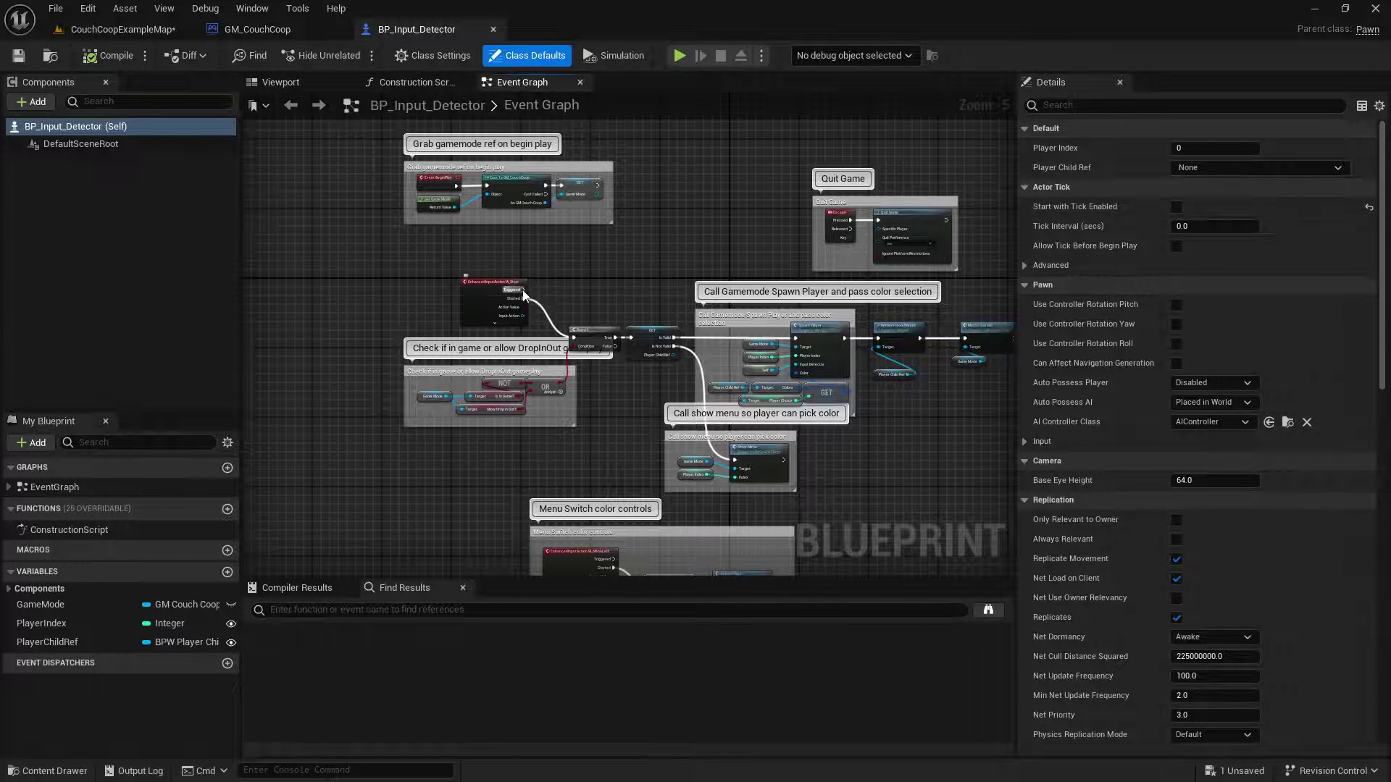
right_click_drag(647, 309, 517, 189)
scroll(474, 224, "up", 4)
right_click_drag(632, 310, 436, 310)
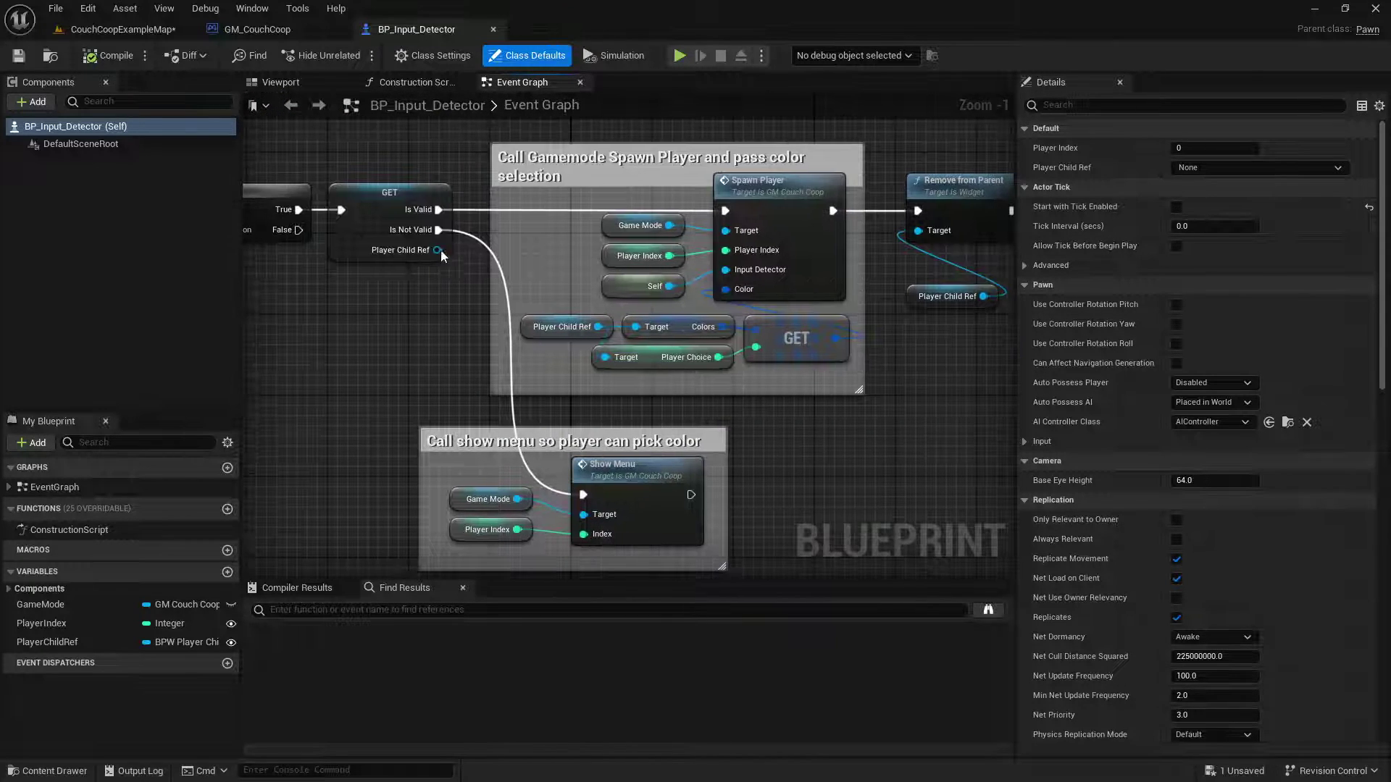
right_click_drag(565, 277, 310, 261)
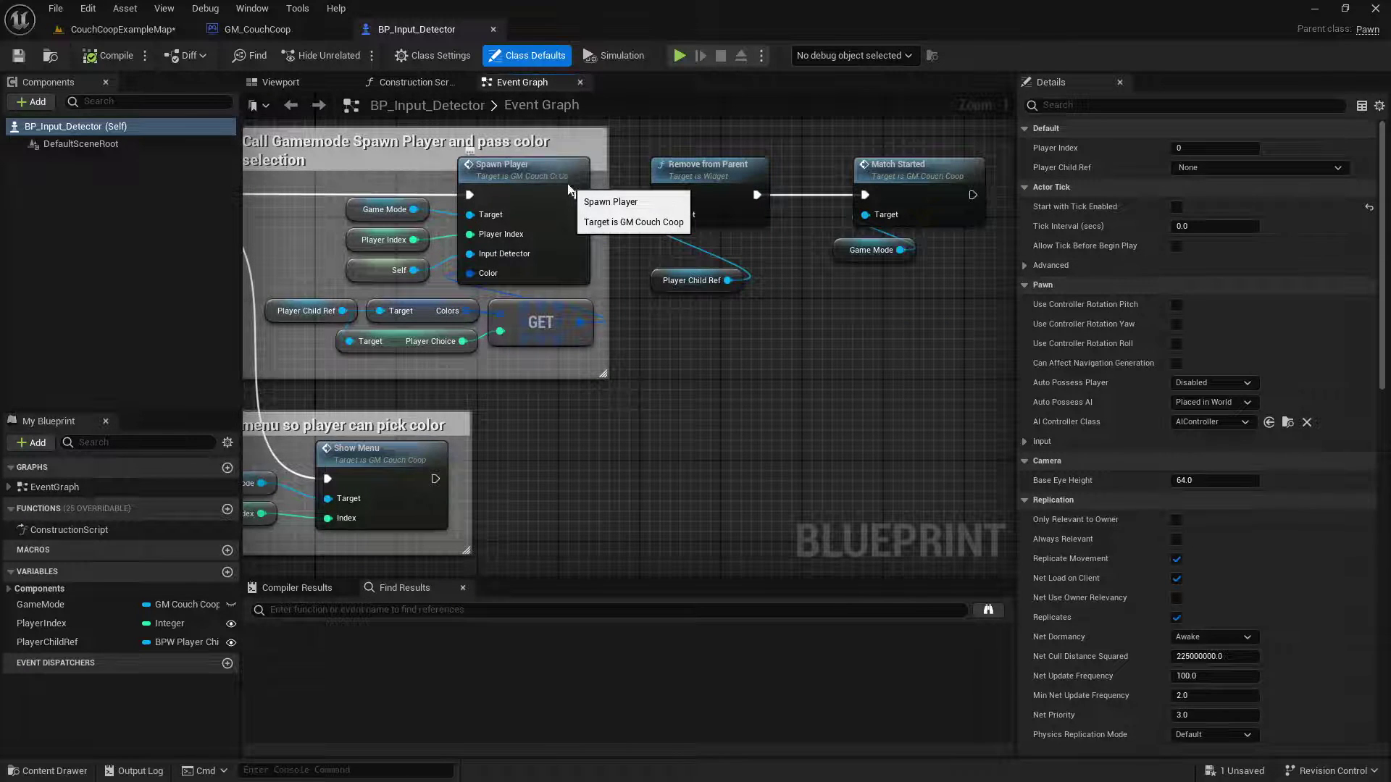
Step: Open the game mode's Spawn Player function and connect Possess directly to the Return Node, bypassing Set View Target with Blend
double_click(569, 189)
right_click_drag(757, 282, 459, 232)
right_click_drag(762, 236, 521, 215)
right_click_drag(699, 185, 462, 195)
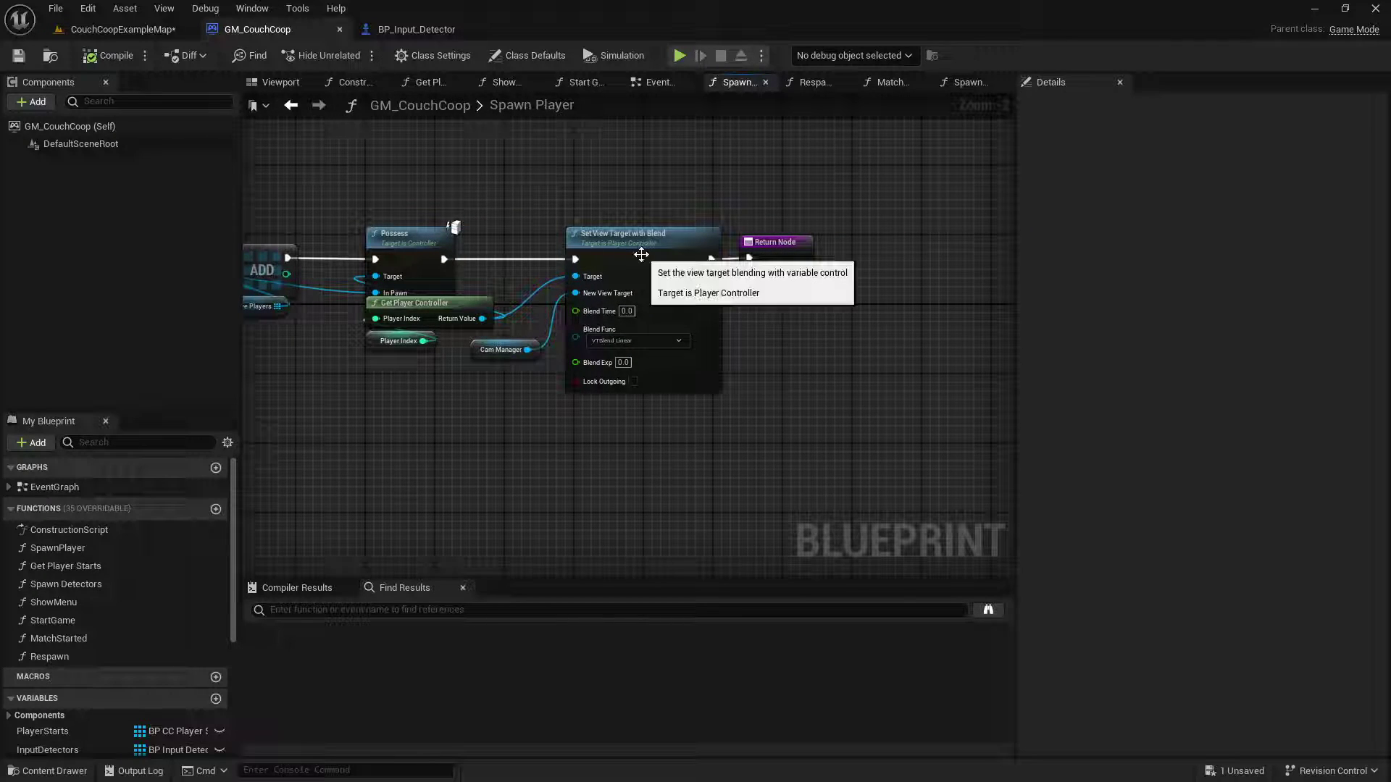
left_click_drag(446, 260, 750, 258)
Step: Move Set View Target with Blend, Get Player Controller with its Player Index, and Cam Manager below the execution line and save GM_CouchCoop
right_click_drag(773, 348, 798, 305)
left_click_drag(656, 206, 682, 319)
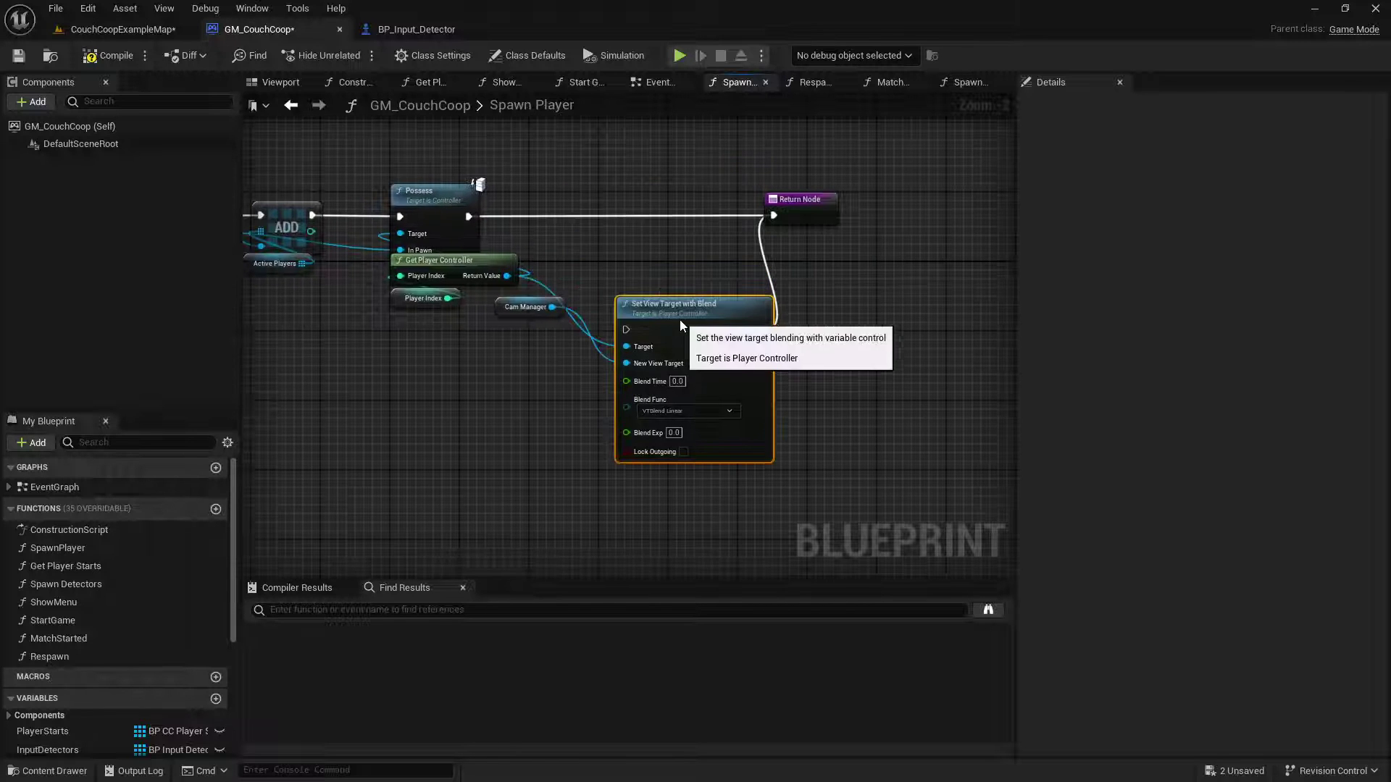
left_click_drag(347, 273, 453, 319)
left_click_drag(496, 275, 471, 387)
left_click_drag(526, 316, 534, 420)
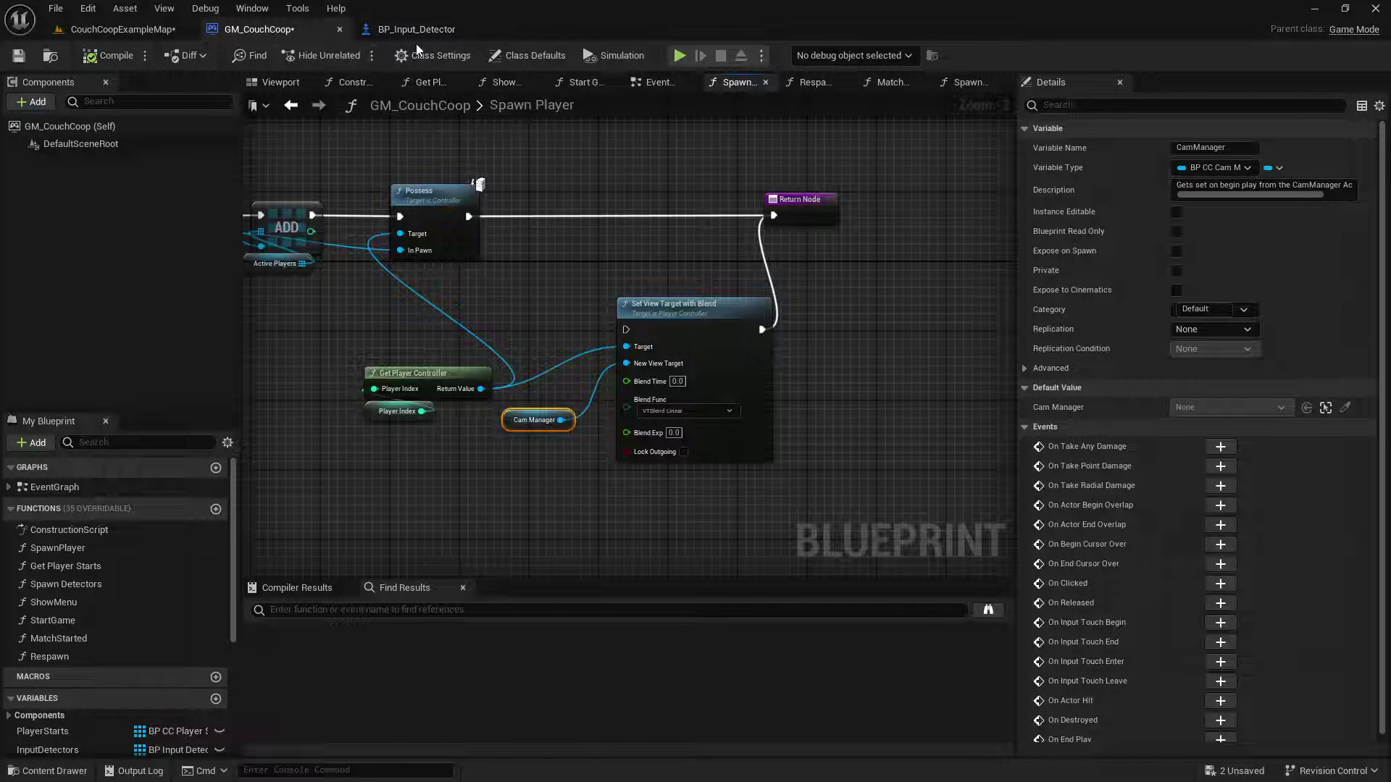
left_click(19, 57)
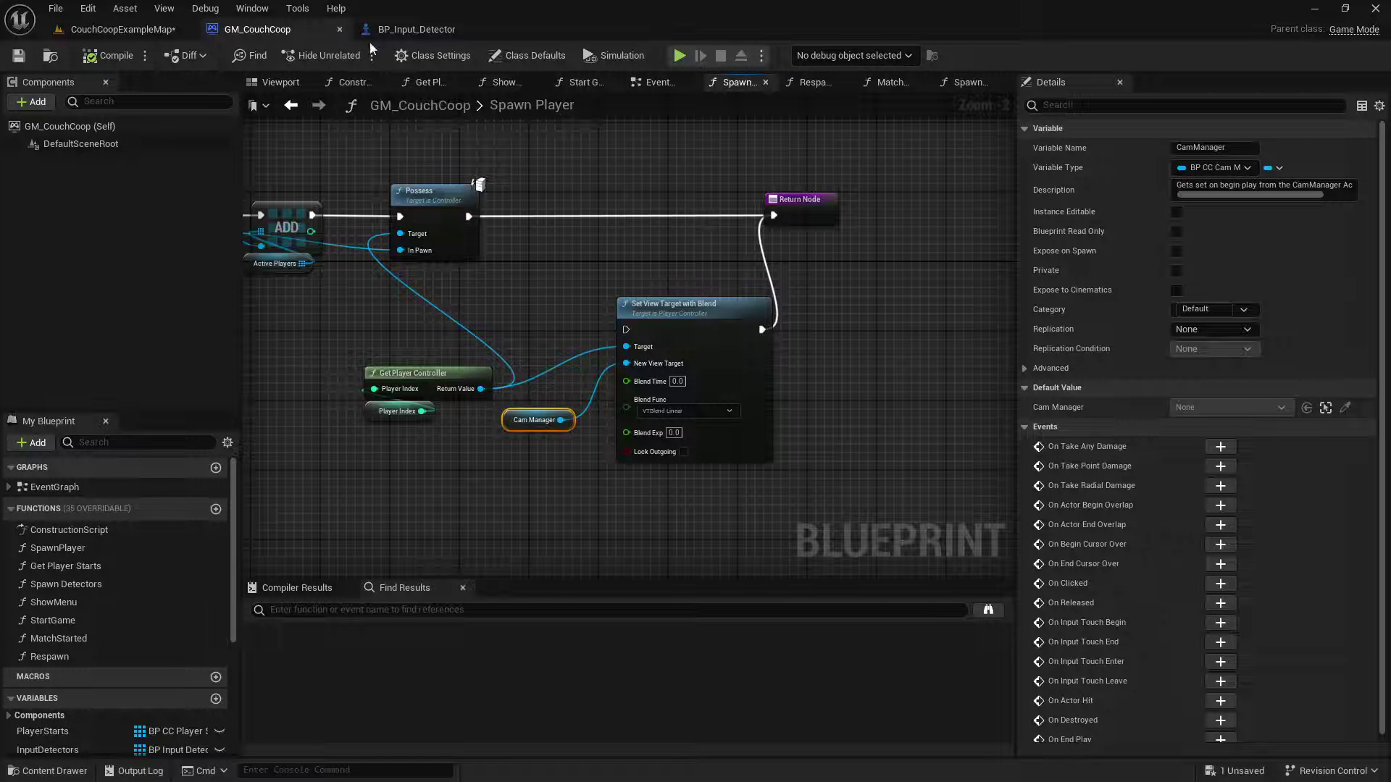
Step: Open the game mode's Match Started function from its call in BP_Input_Detector and examine the Cam Manager call
left_click(407, 34)
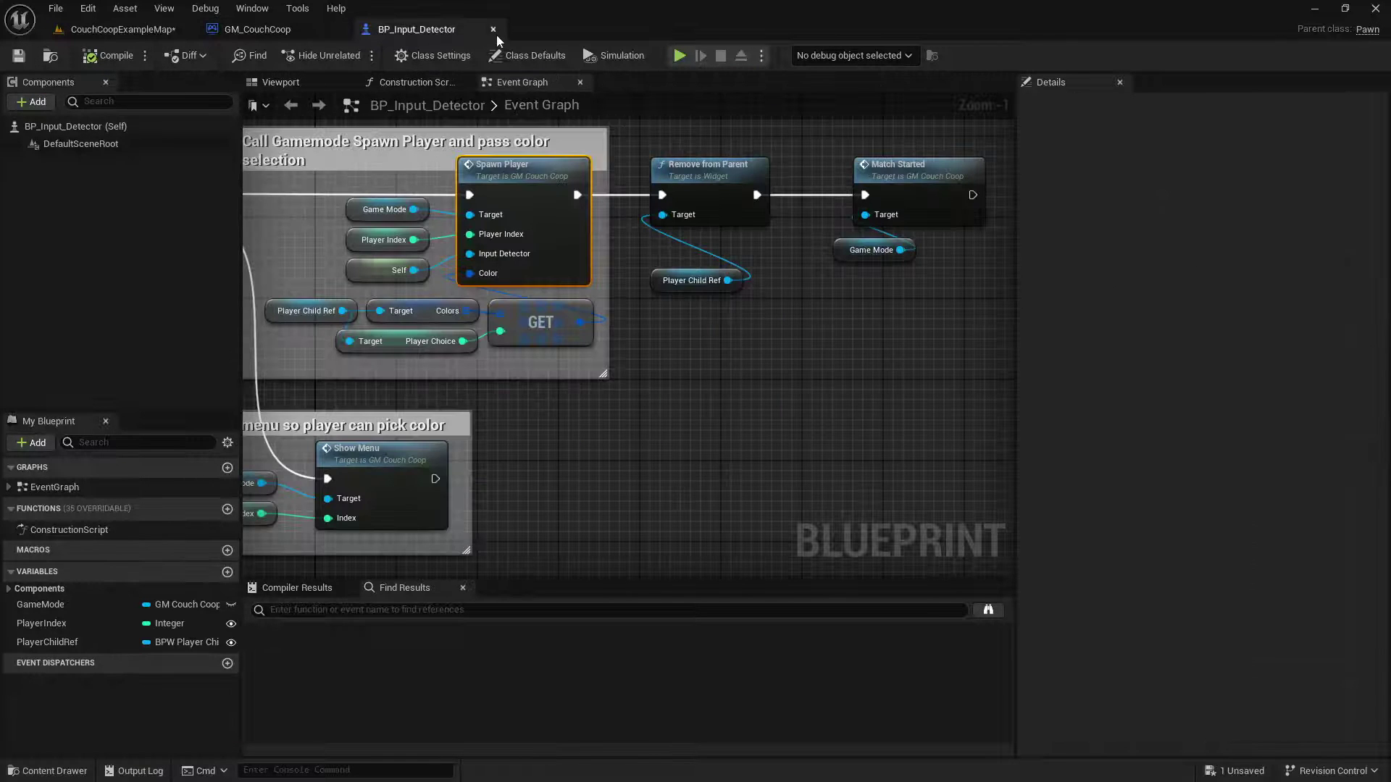
double_click(910, 174)
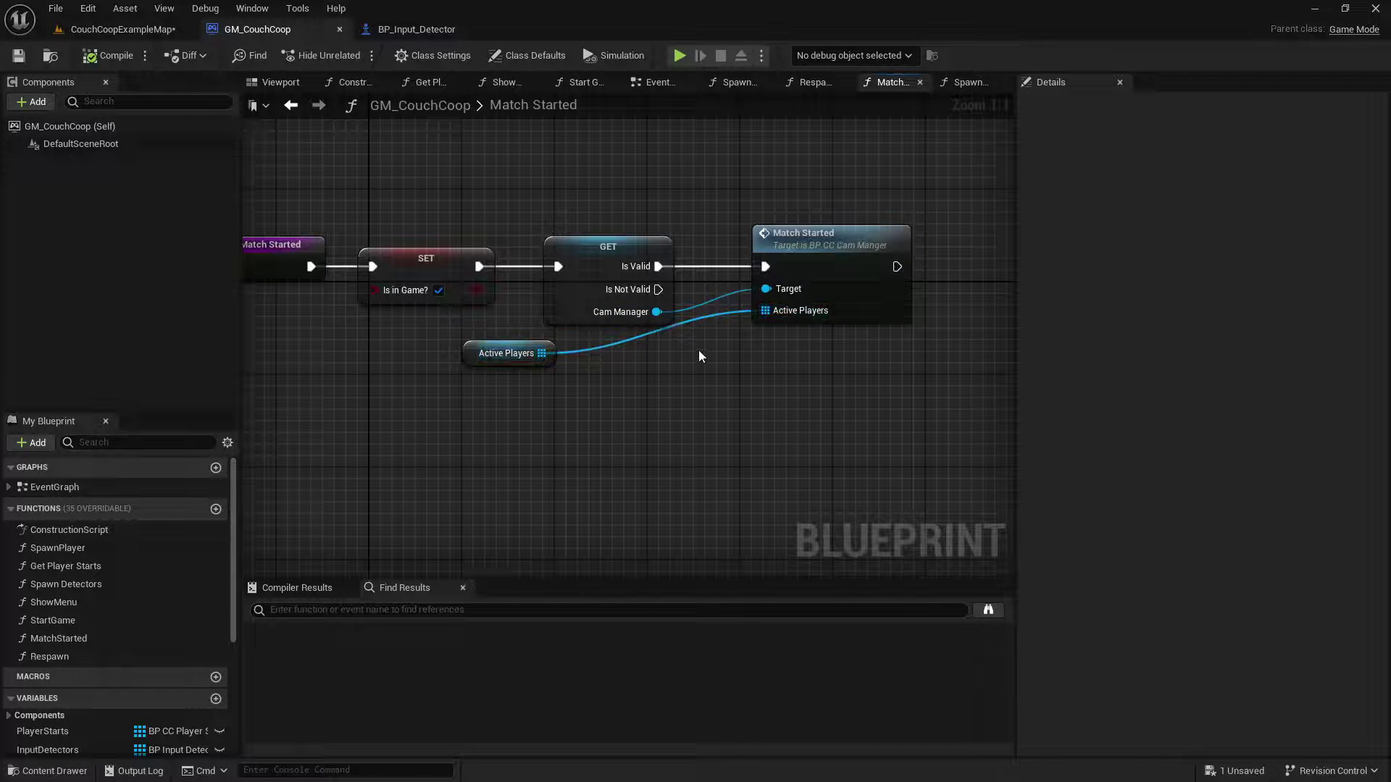
left_click(793, 255)
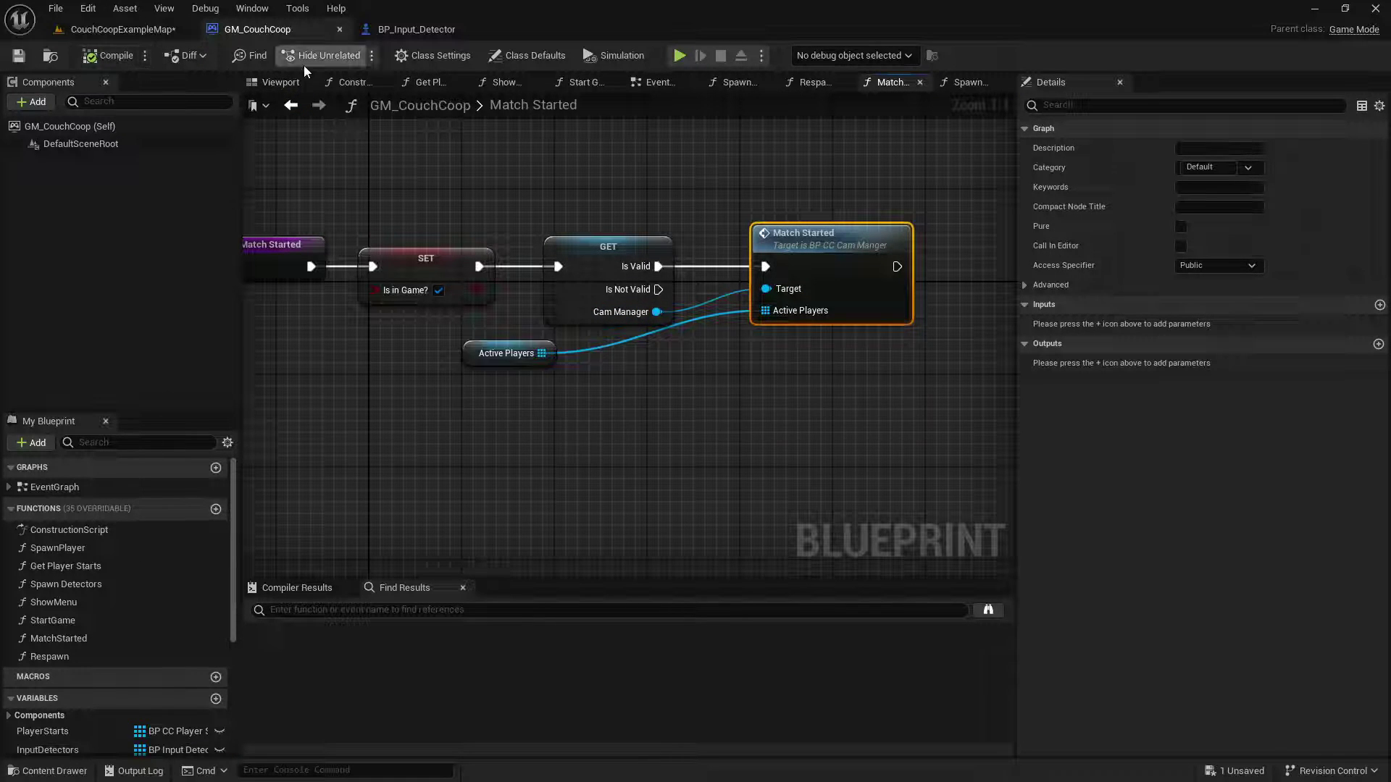
left_click(415, 29)
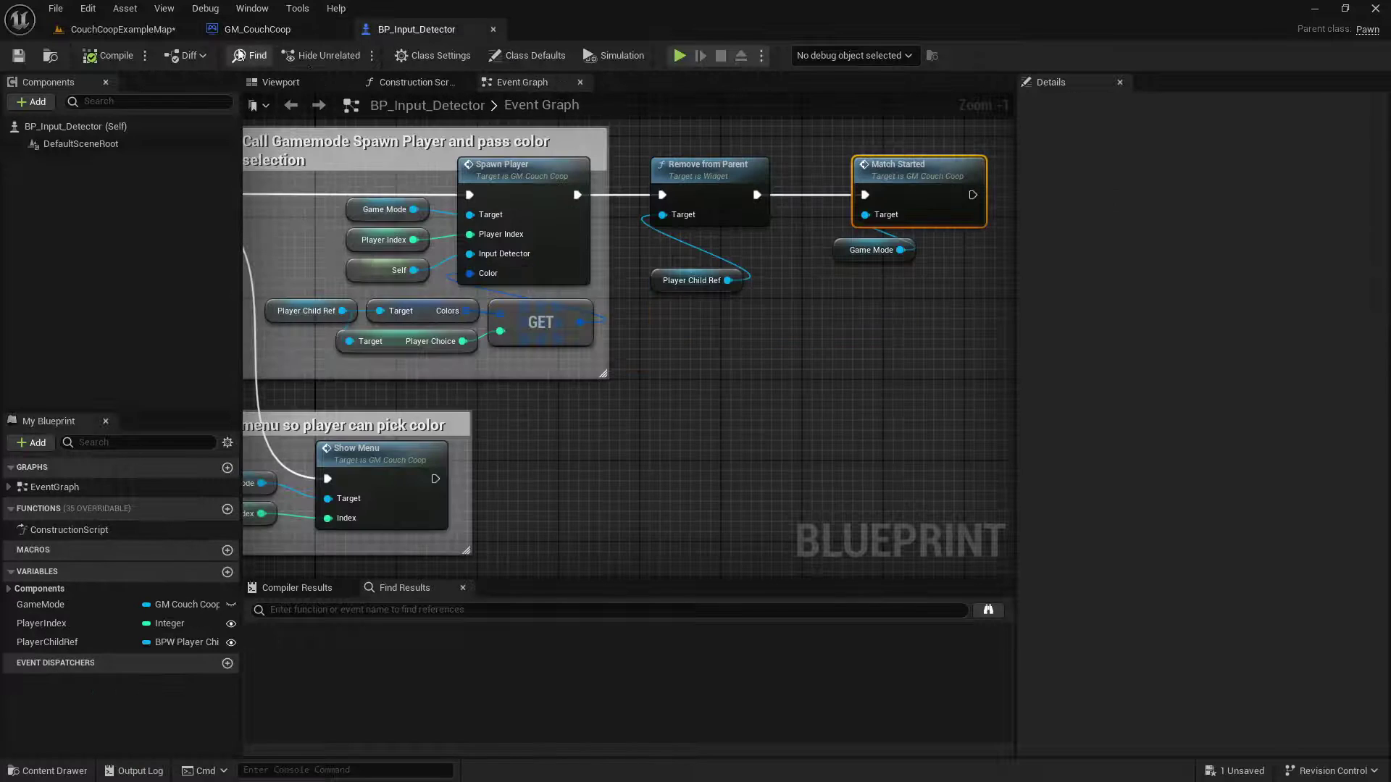
Step: Play CouchCoopExampleMap, spawn Player 1 and run the character around to test the splitscreen view, and end the session
left_click(99, 33)
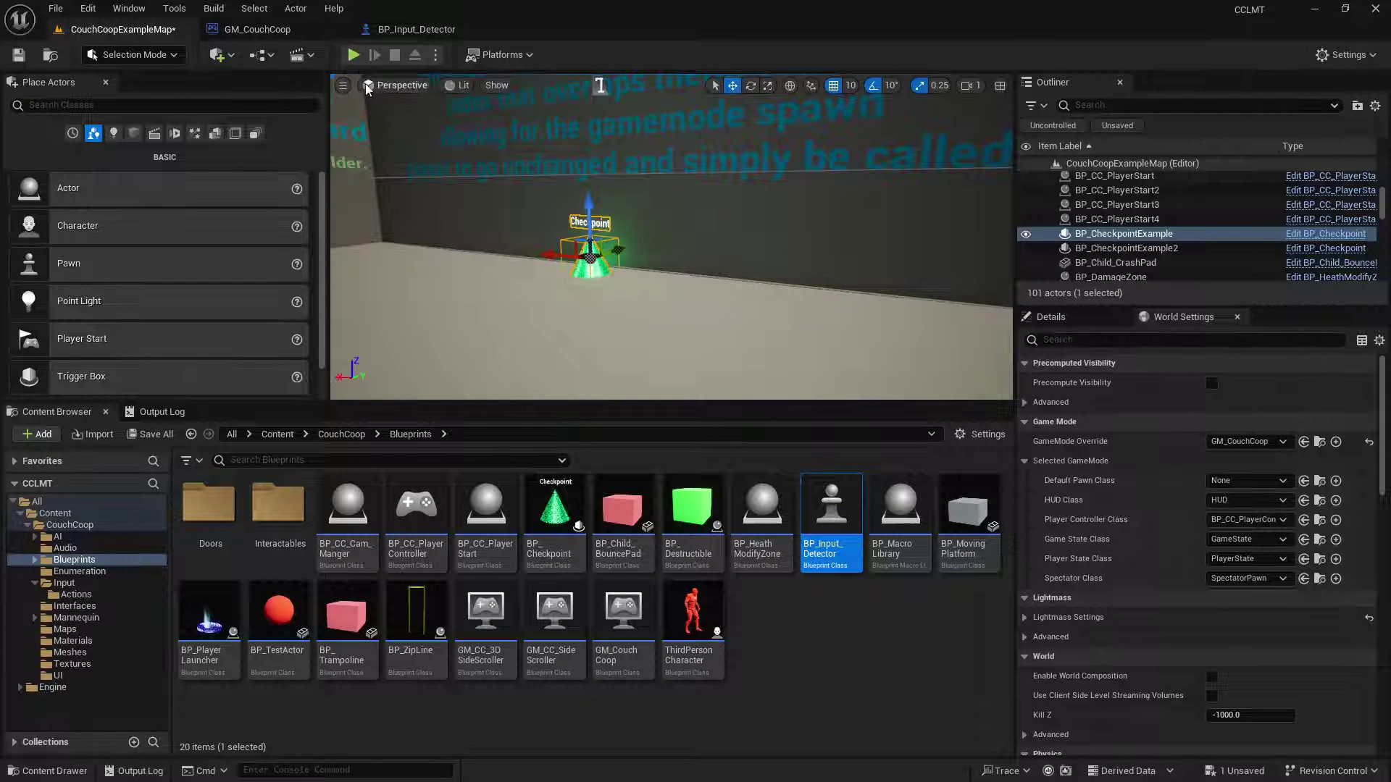
left_click(358, 62)
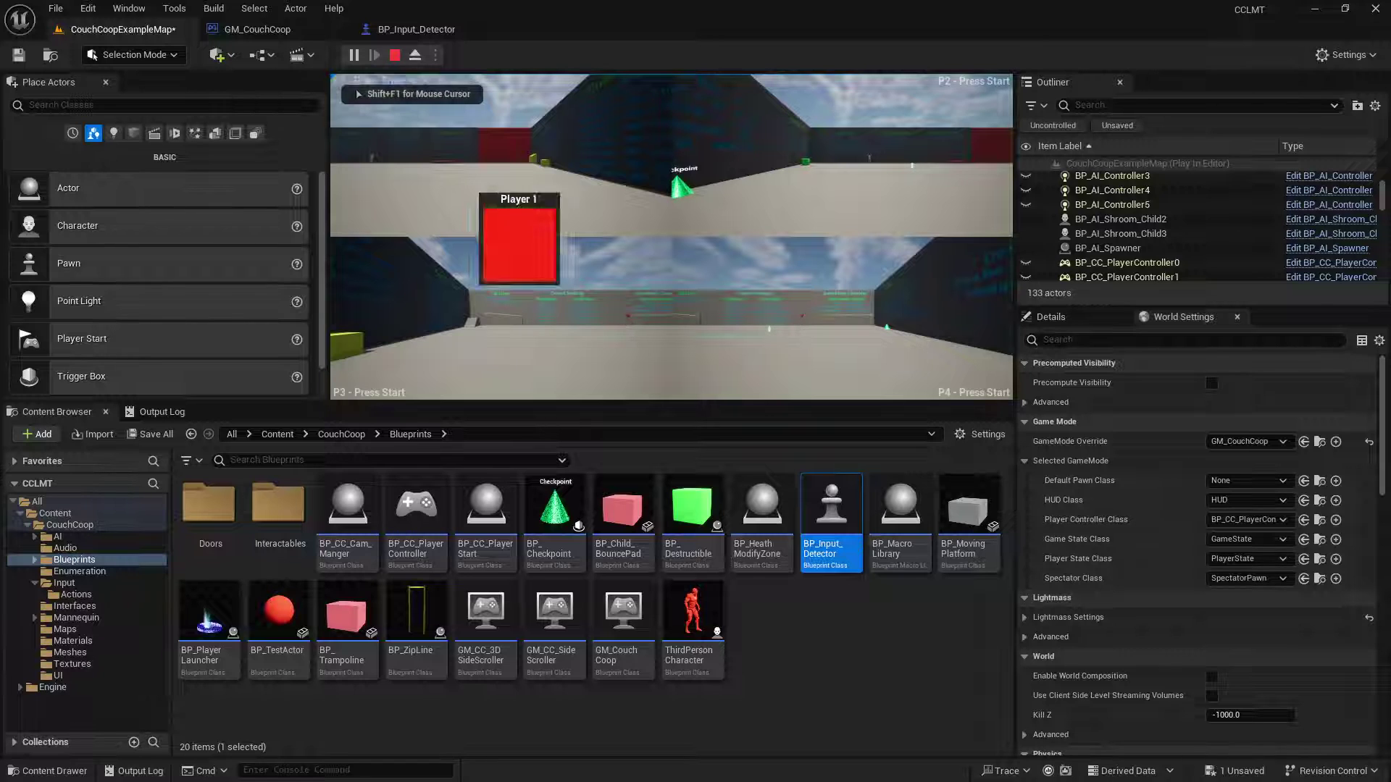
key("d")
key("a")
key("d")
key("s")
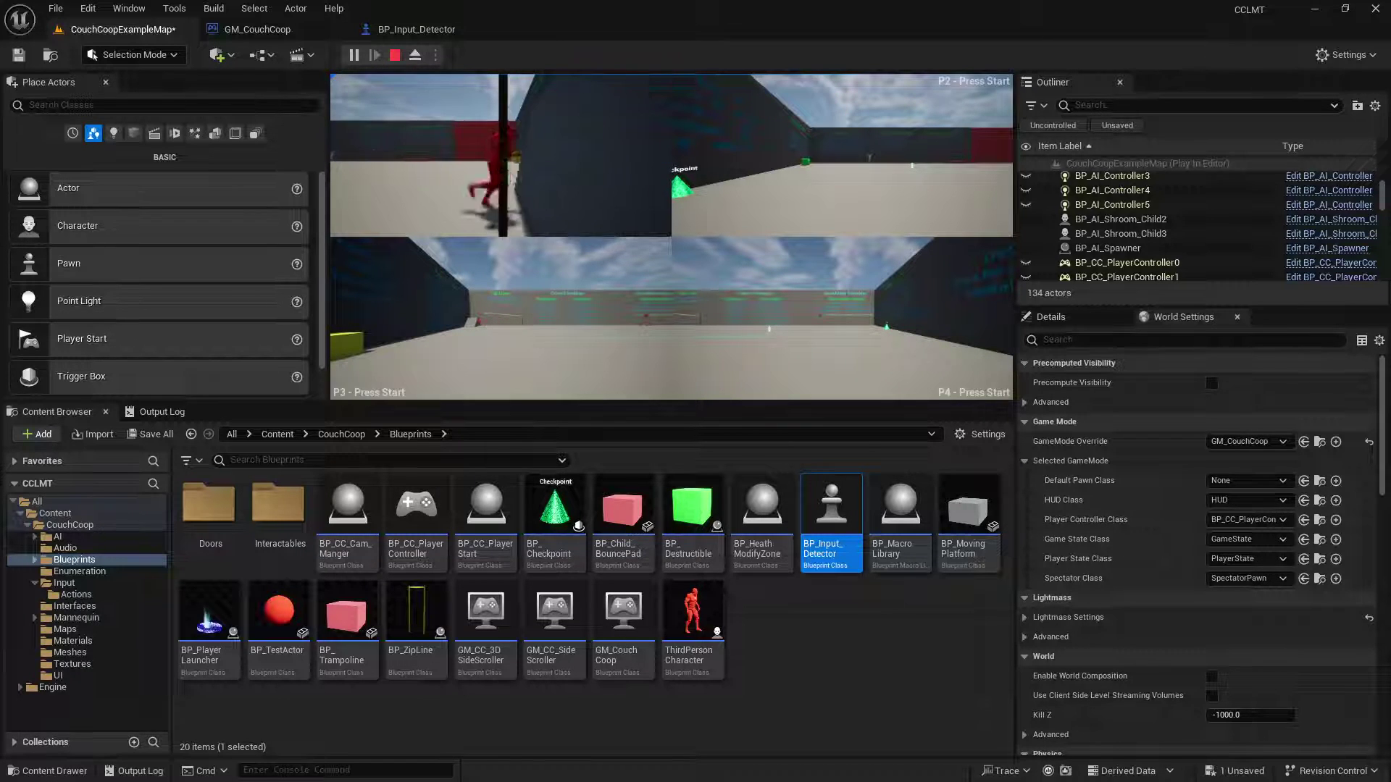
key("a")
key("w")
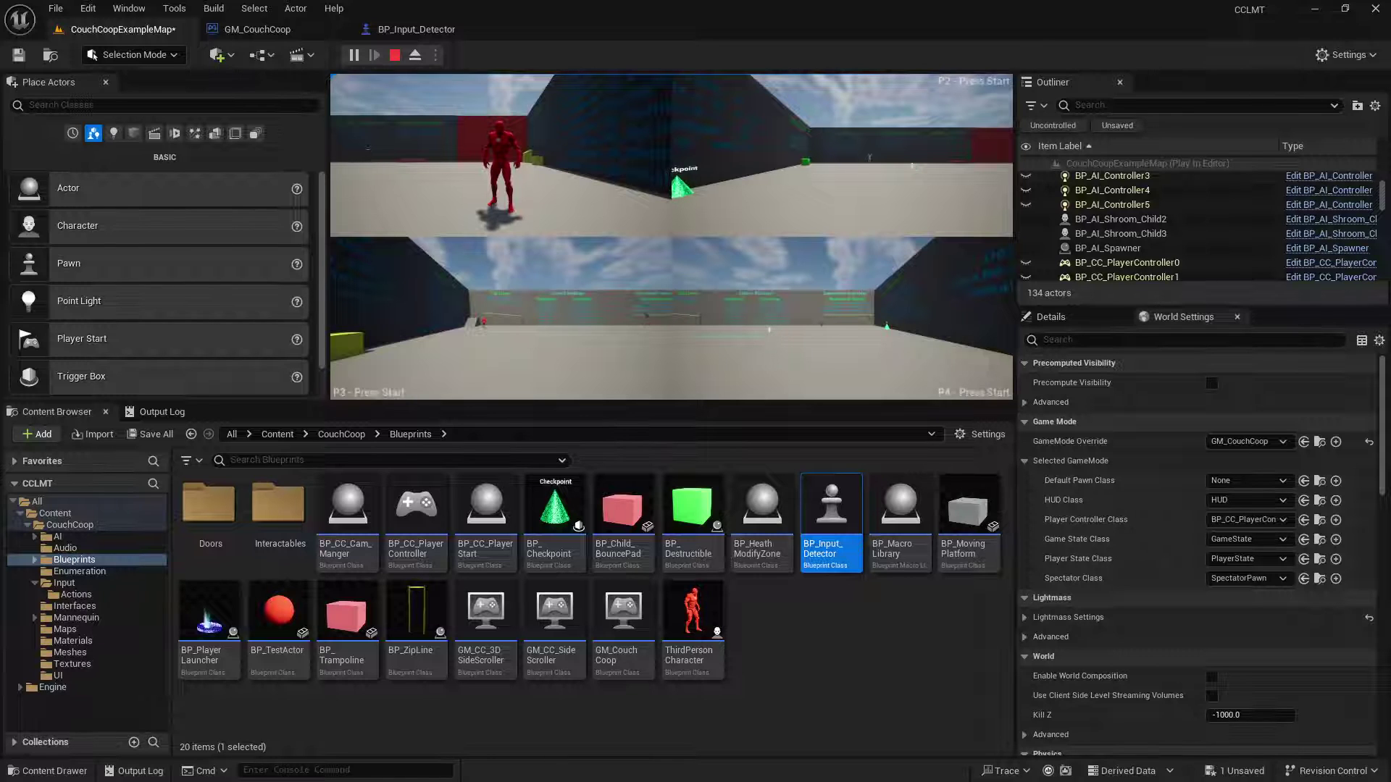
key("Escape")
Step: Open the ThirdPersonCharacter blueprint and examine its Event Graph from Begin Play through the Input section to the IA_Move events
left_click(692, 620)
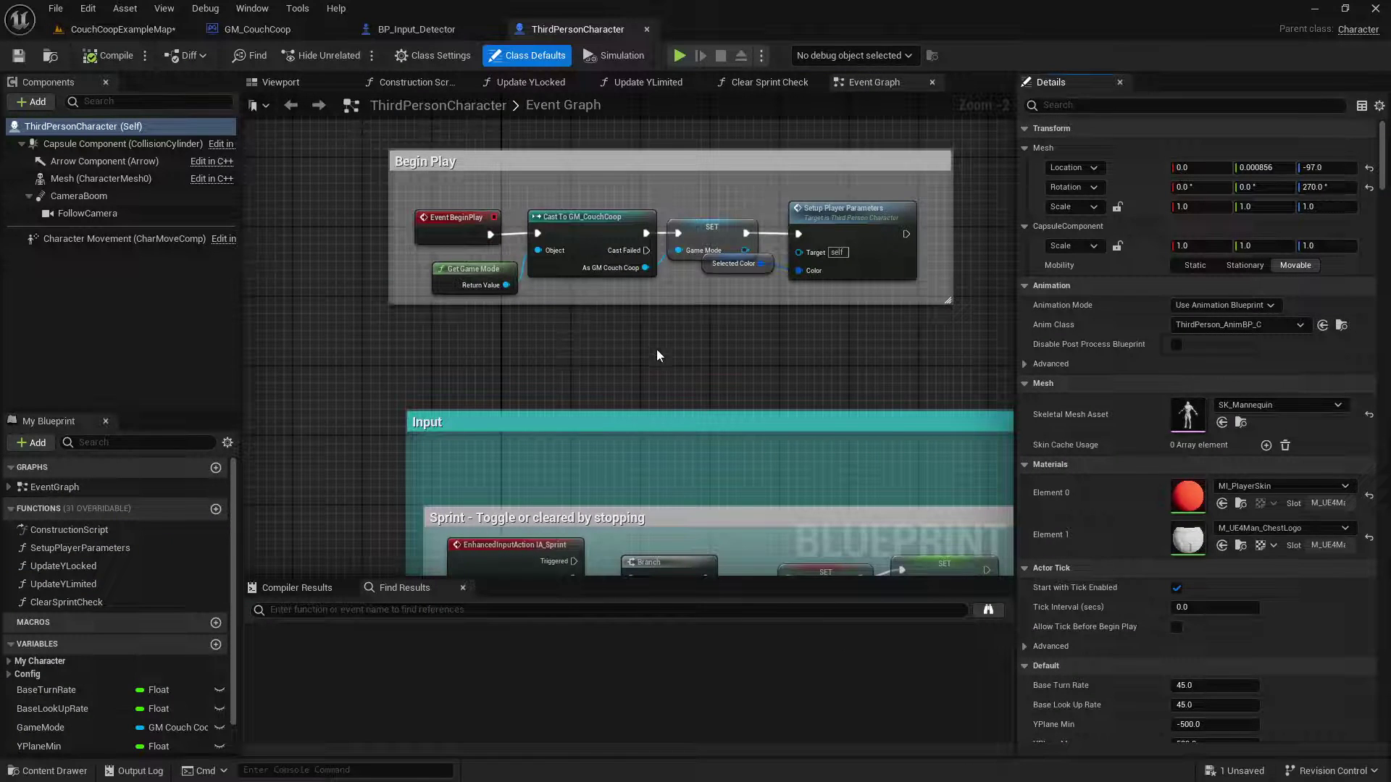
right_click_drag(657, 355, 668, 241)
scroll(600, 346, "down", 2)
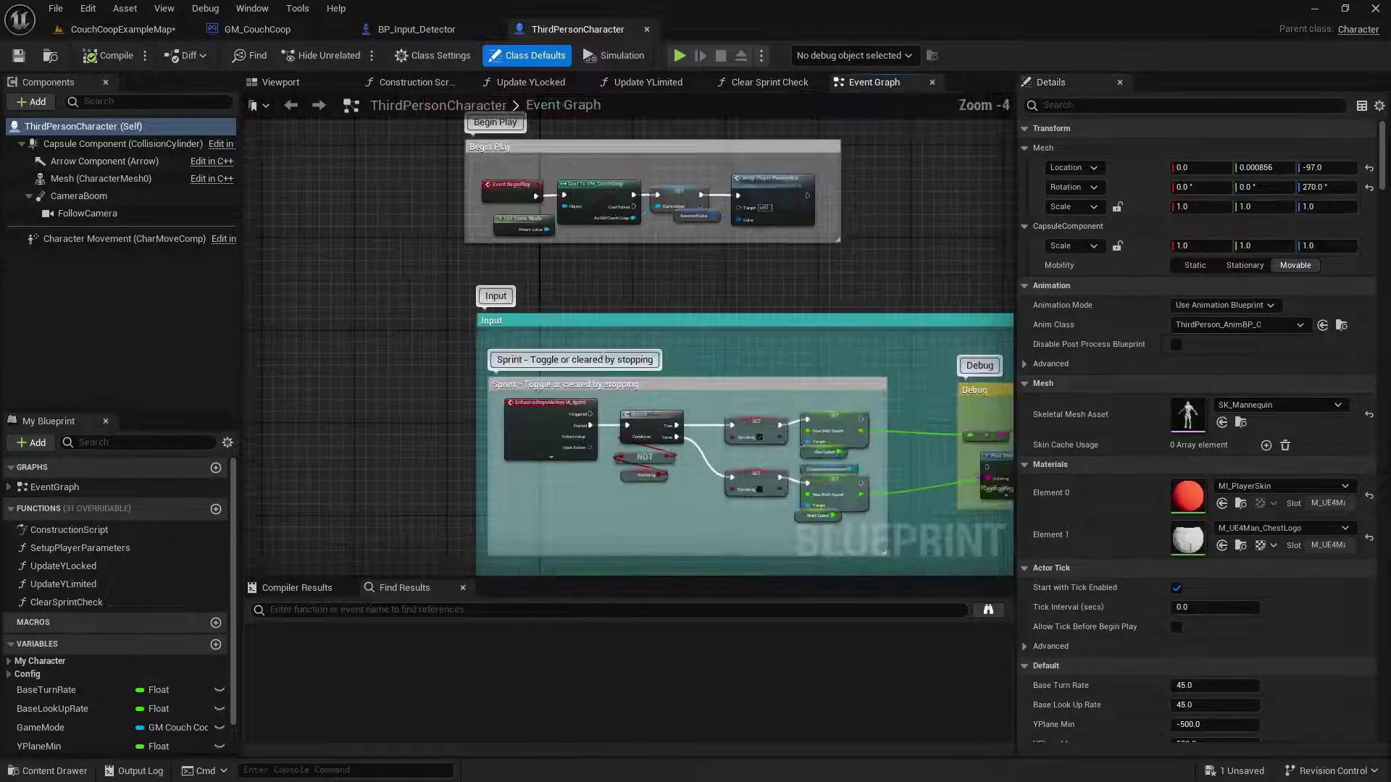
right_click_drag(574, 507, 585, 264)
right_click_drag(492, 421, 462, 237)
scroll(550, 282, "up", 4)
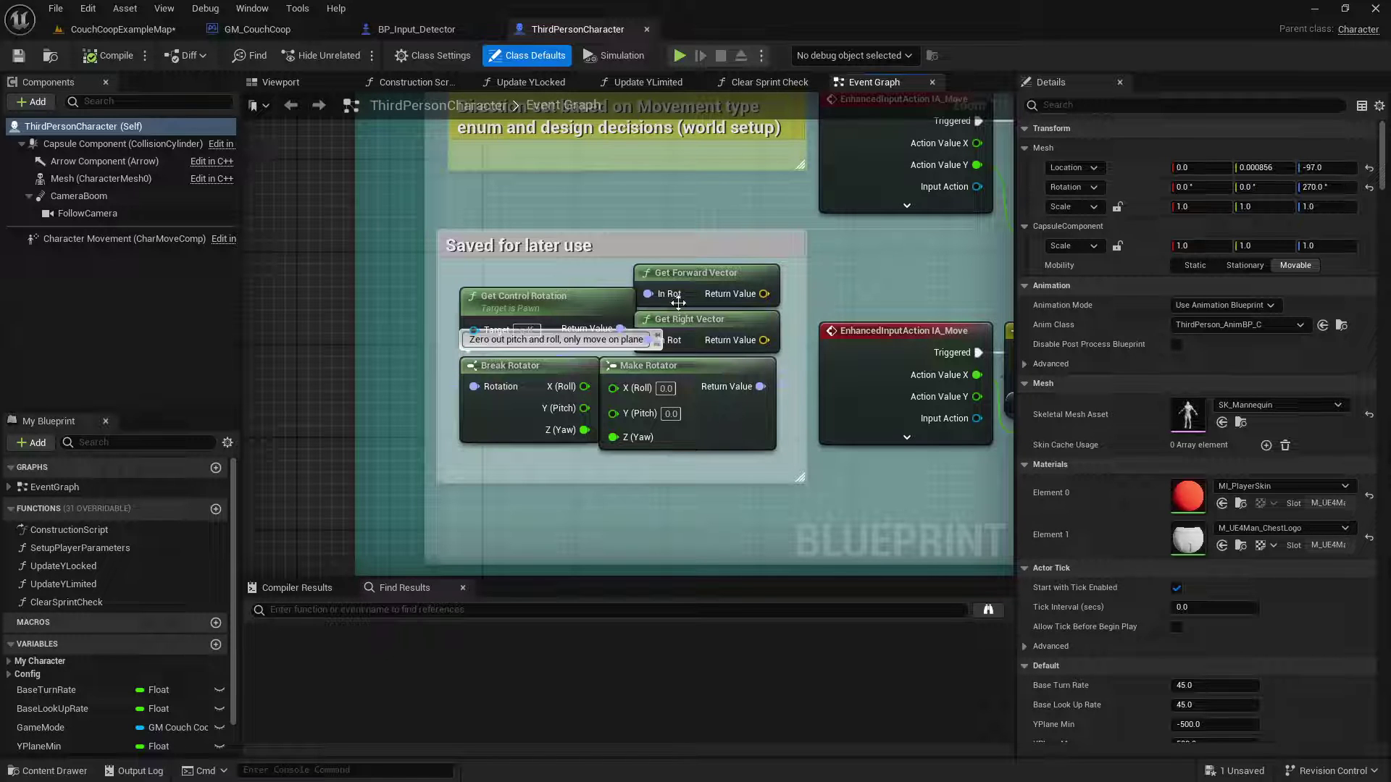
right_click_drag(834, 261, 724, 333)
Step: Duplicate the IA_Move input action in the Input/Actions folder as IA_Look, and open and save the new asset
left_click(144, 33)
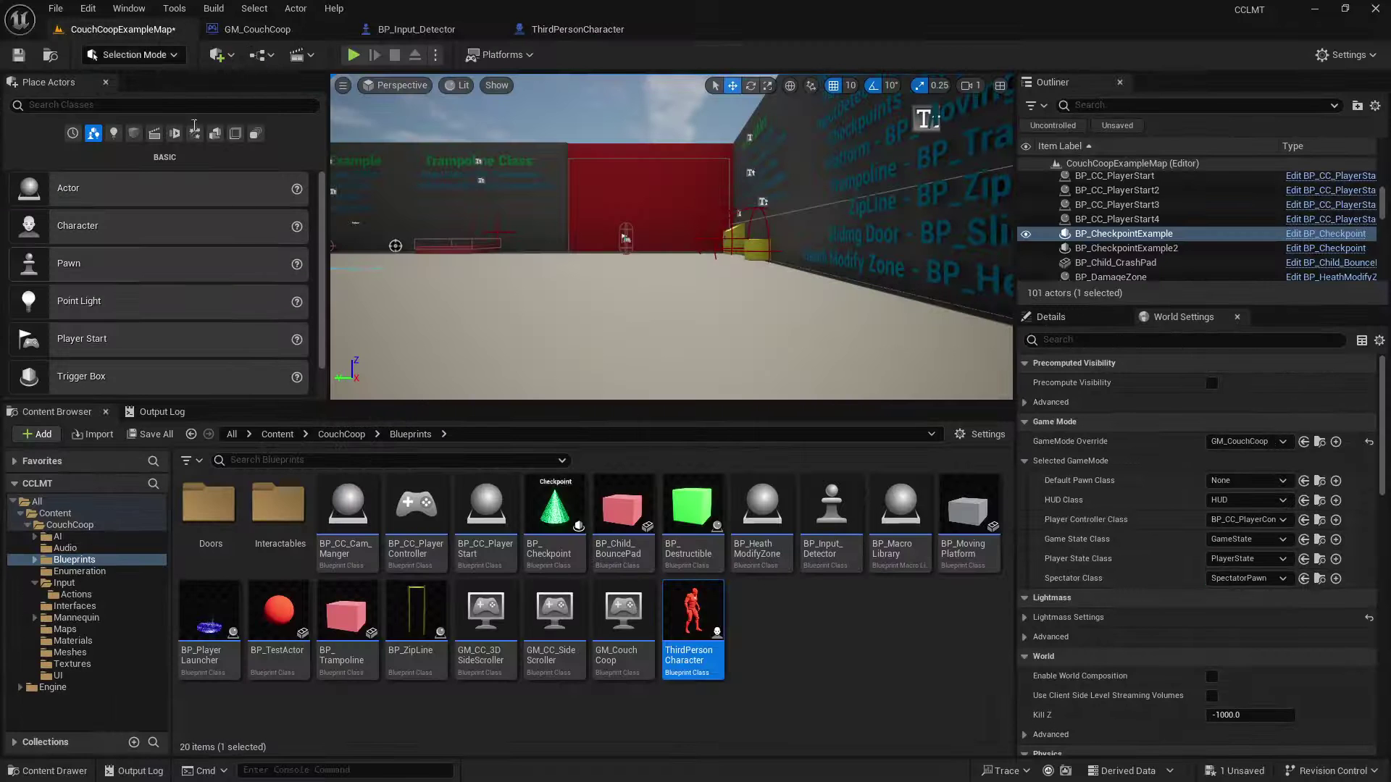
left_click(81, 594)
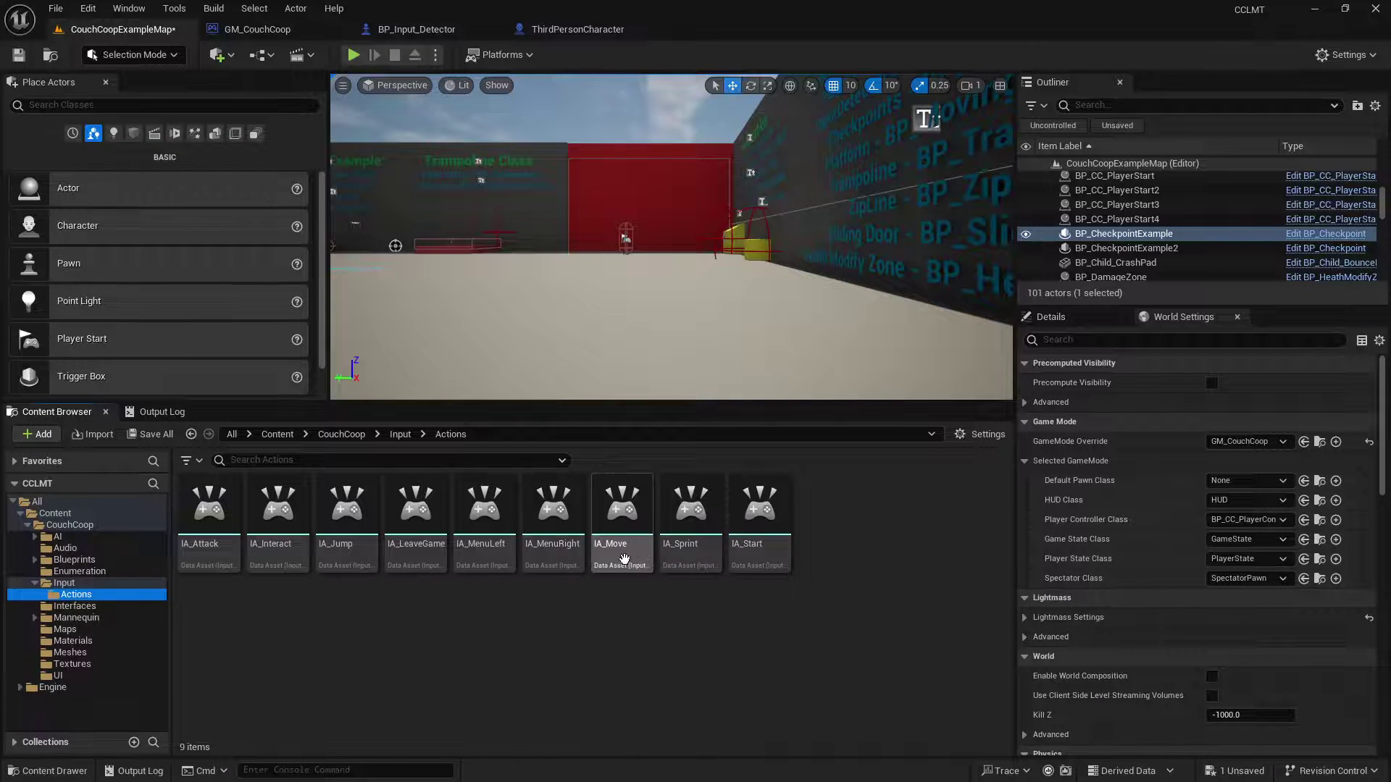
right_click(628, 516)
mouse_move(675, 304)
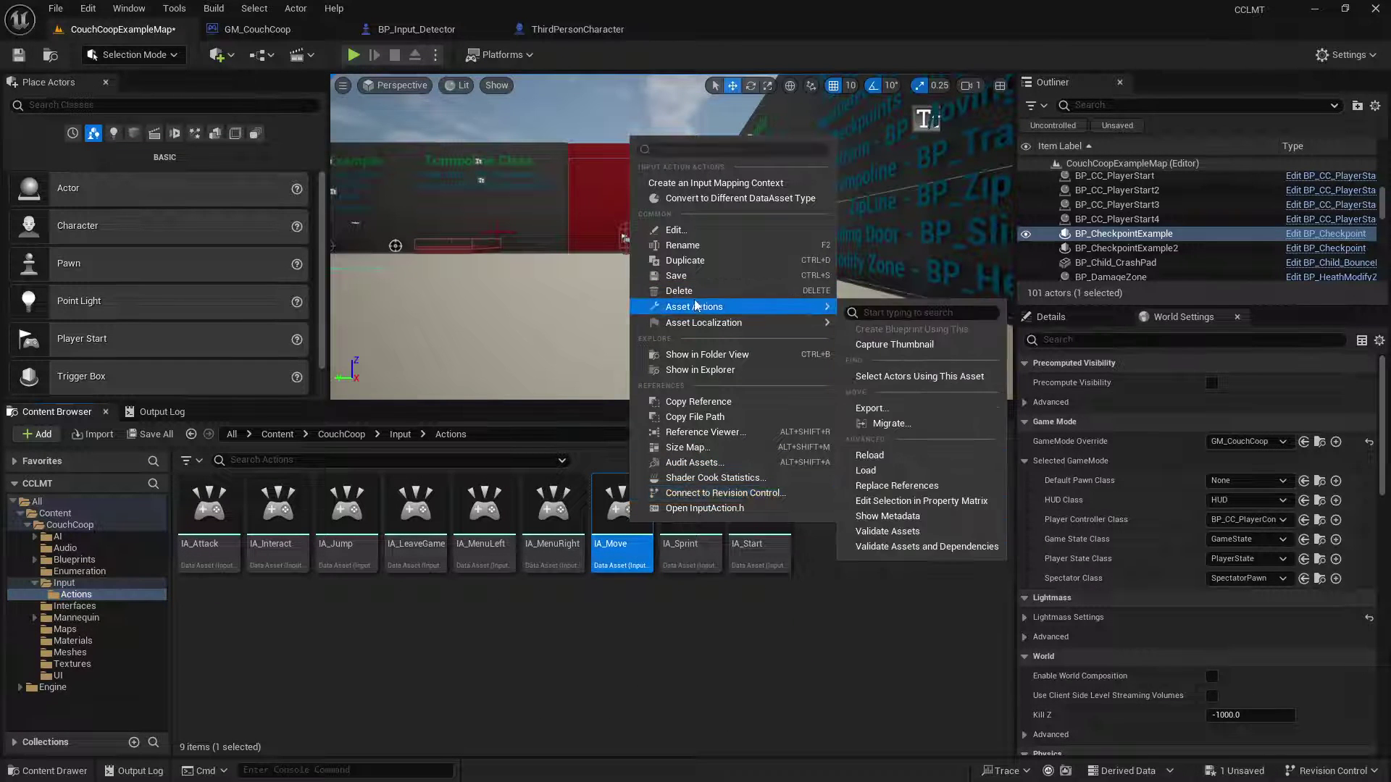
left_click(685, 260)
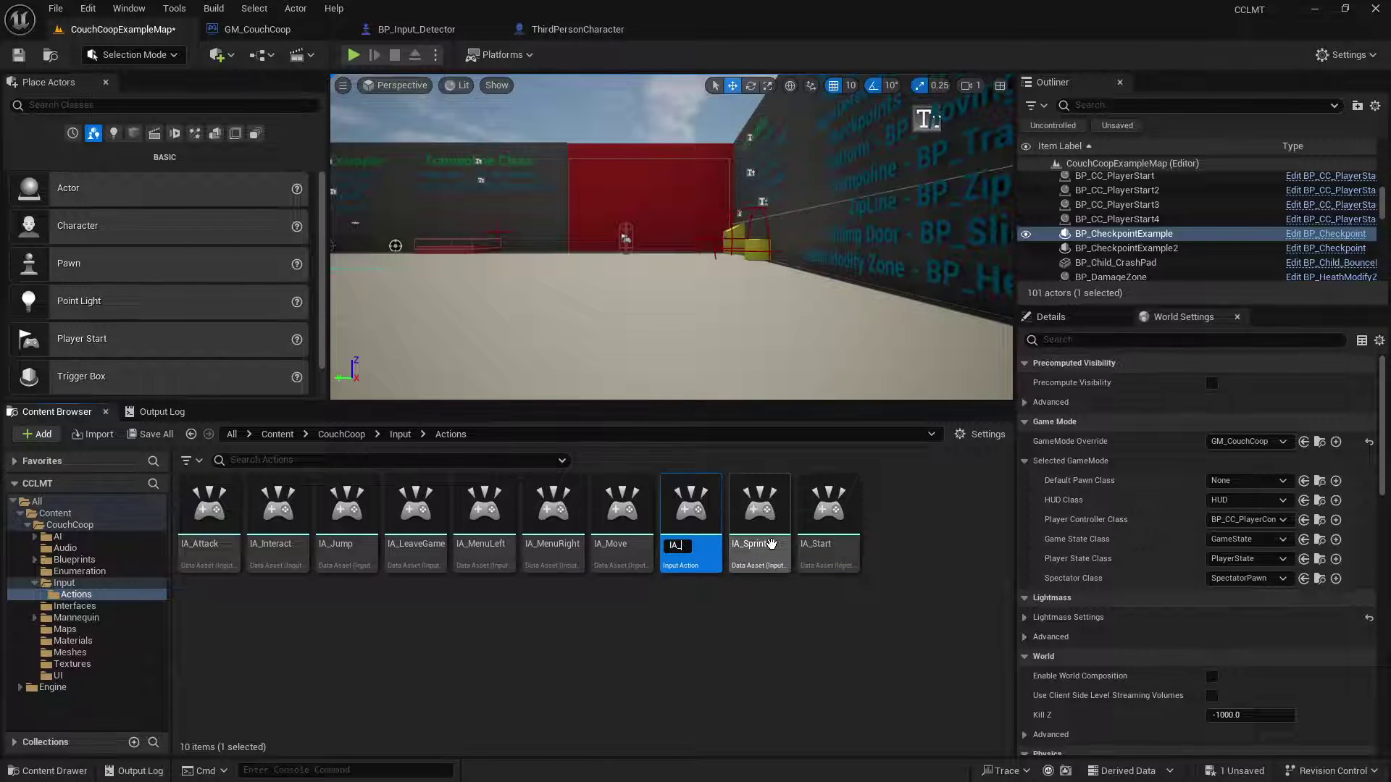
type("IA_Look")
key("Return")
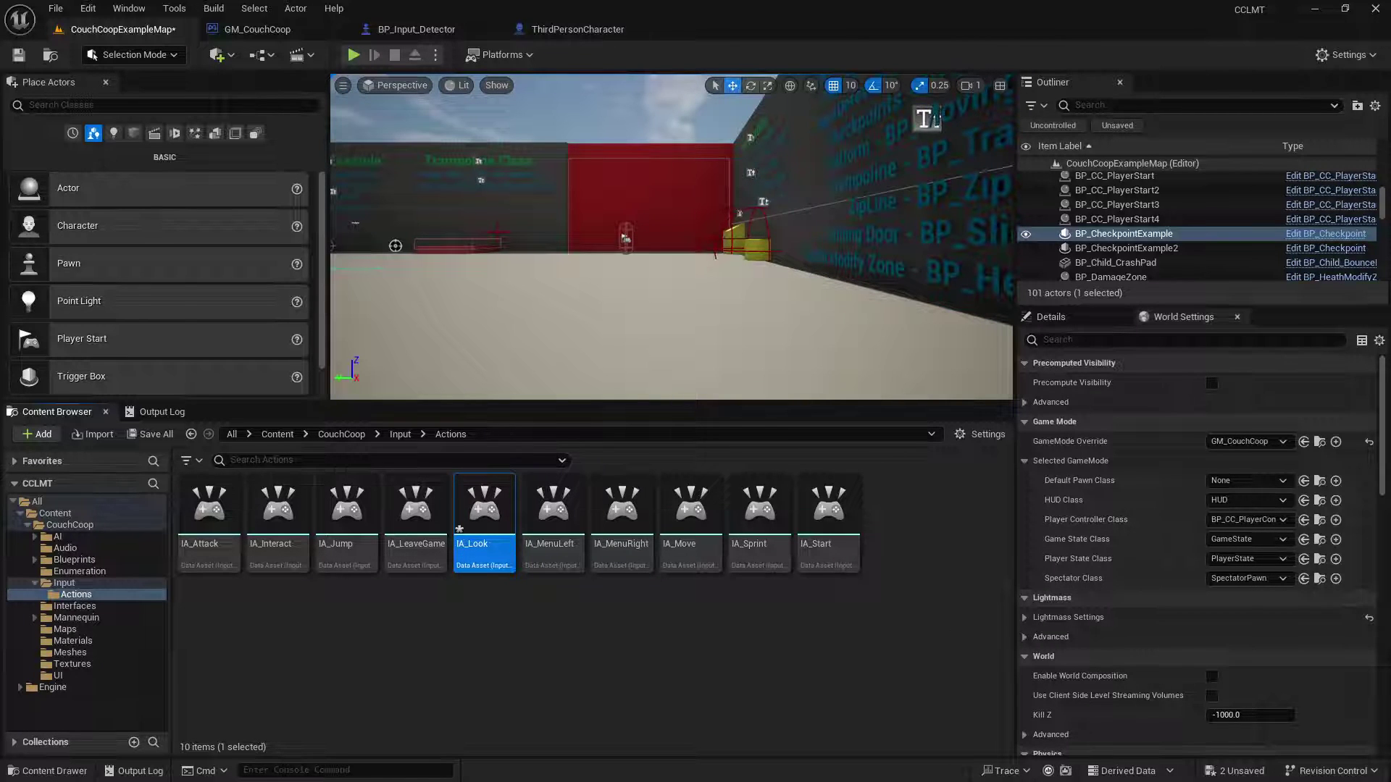
double_click(484, 508)
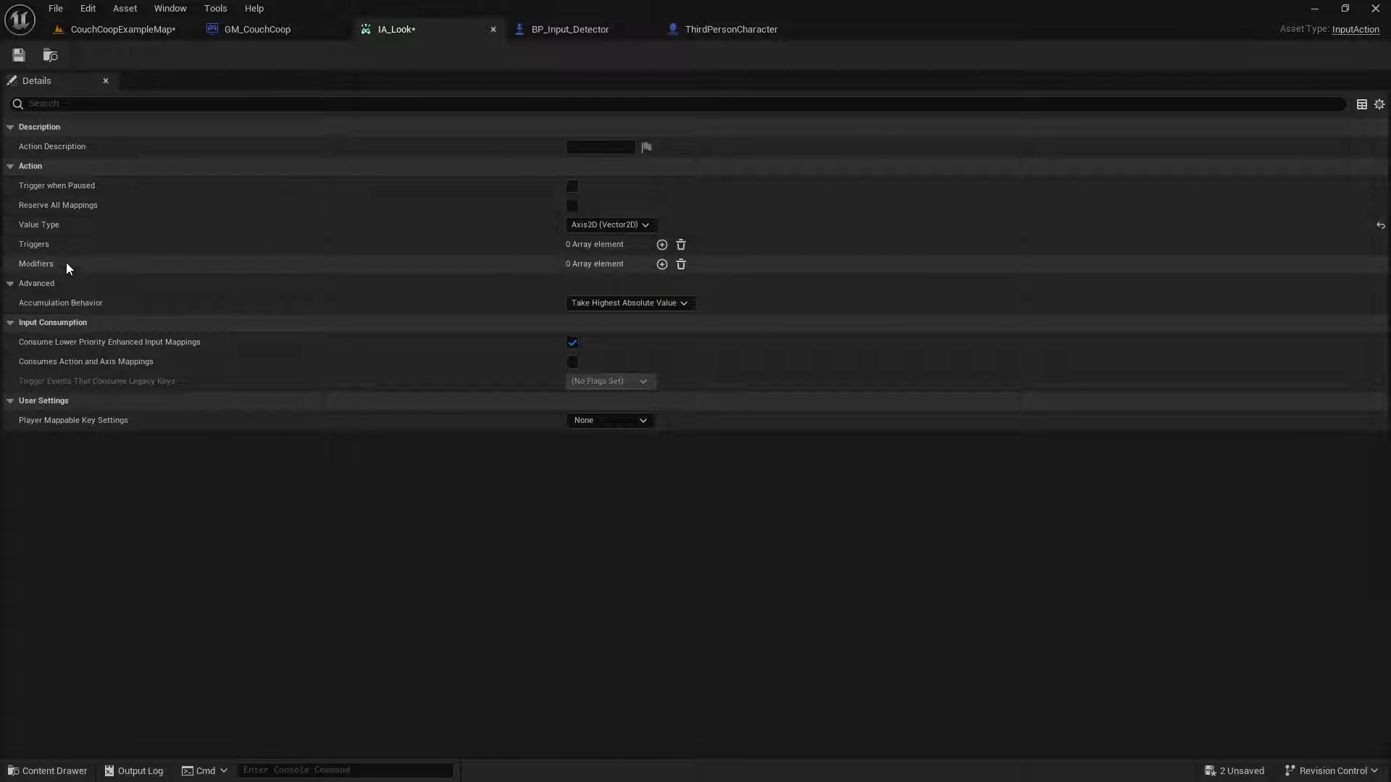
left_click(19, 56)
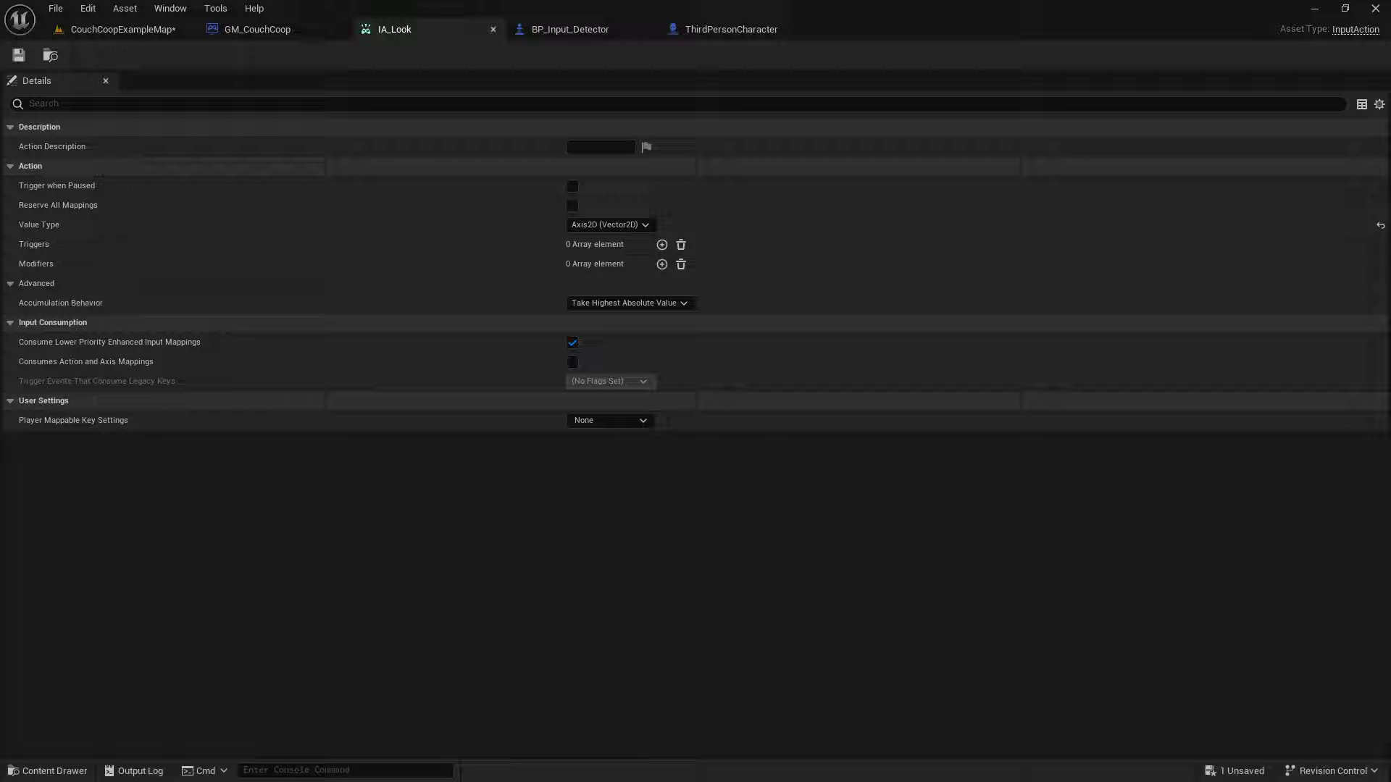
Step: Open the CCLMT_MappingContext asset in the Input folder and assign IA_Look to its empty mapping
left_click(210, 29)
left_click(123, 29)
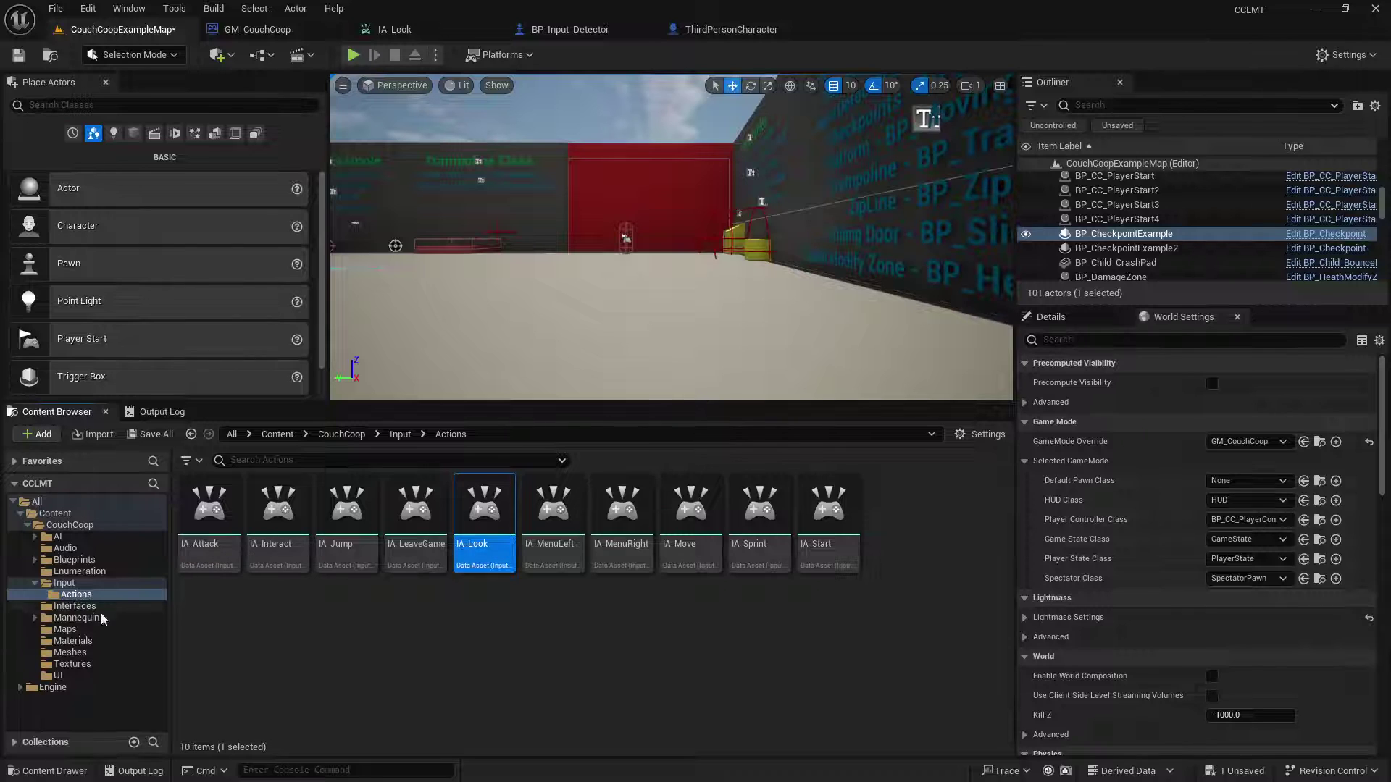
left_click(64, 582)
double_click(258, 519)
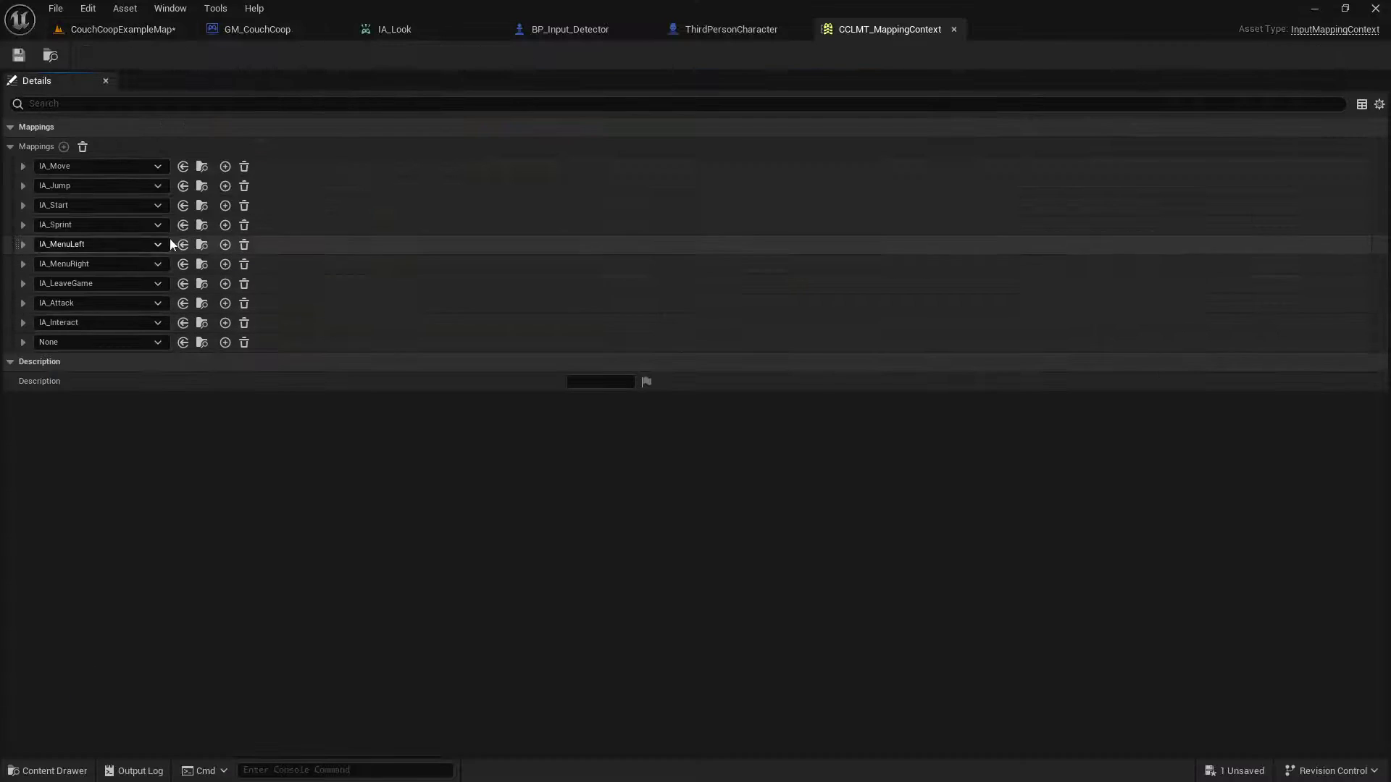
left_click(81, 340)
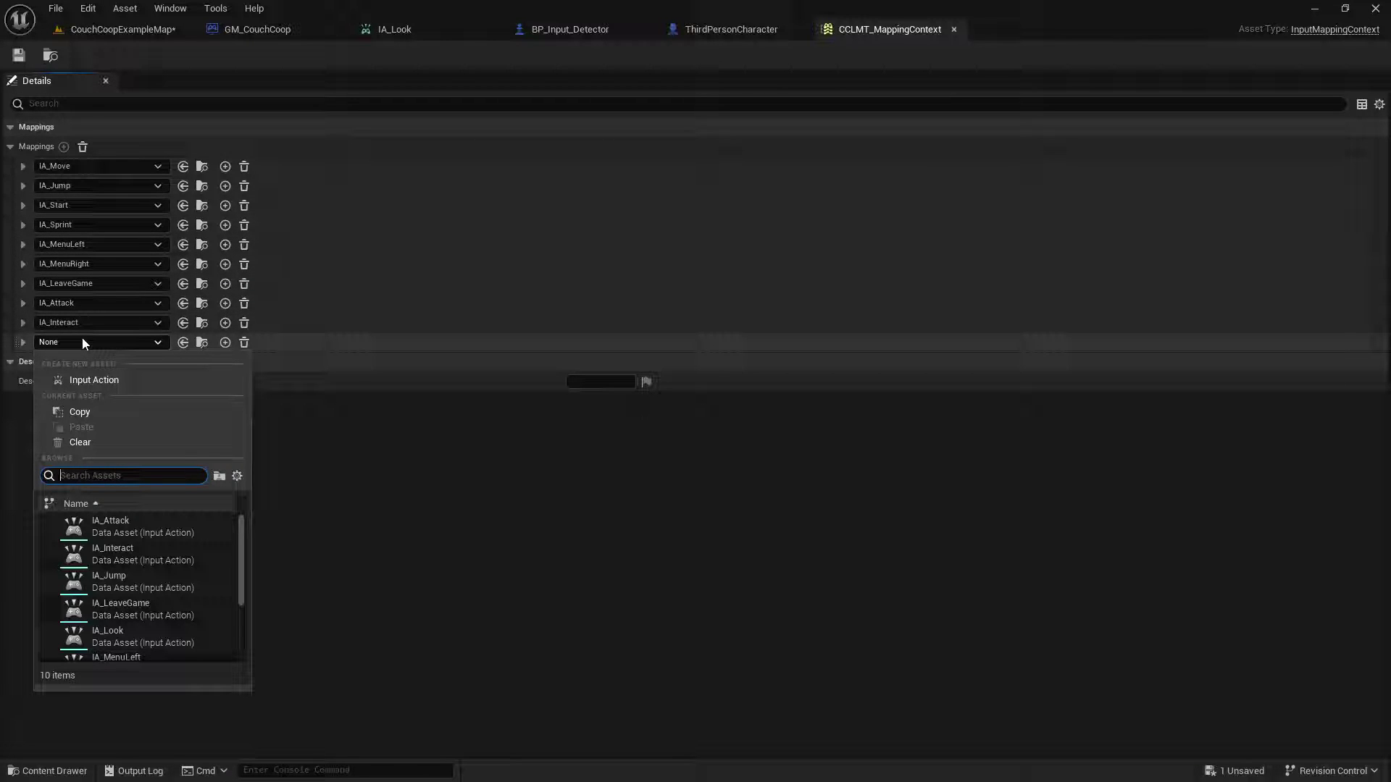
type("IA_L")
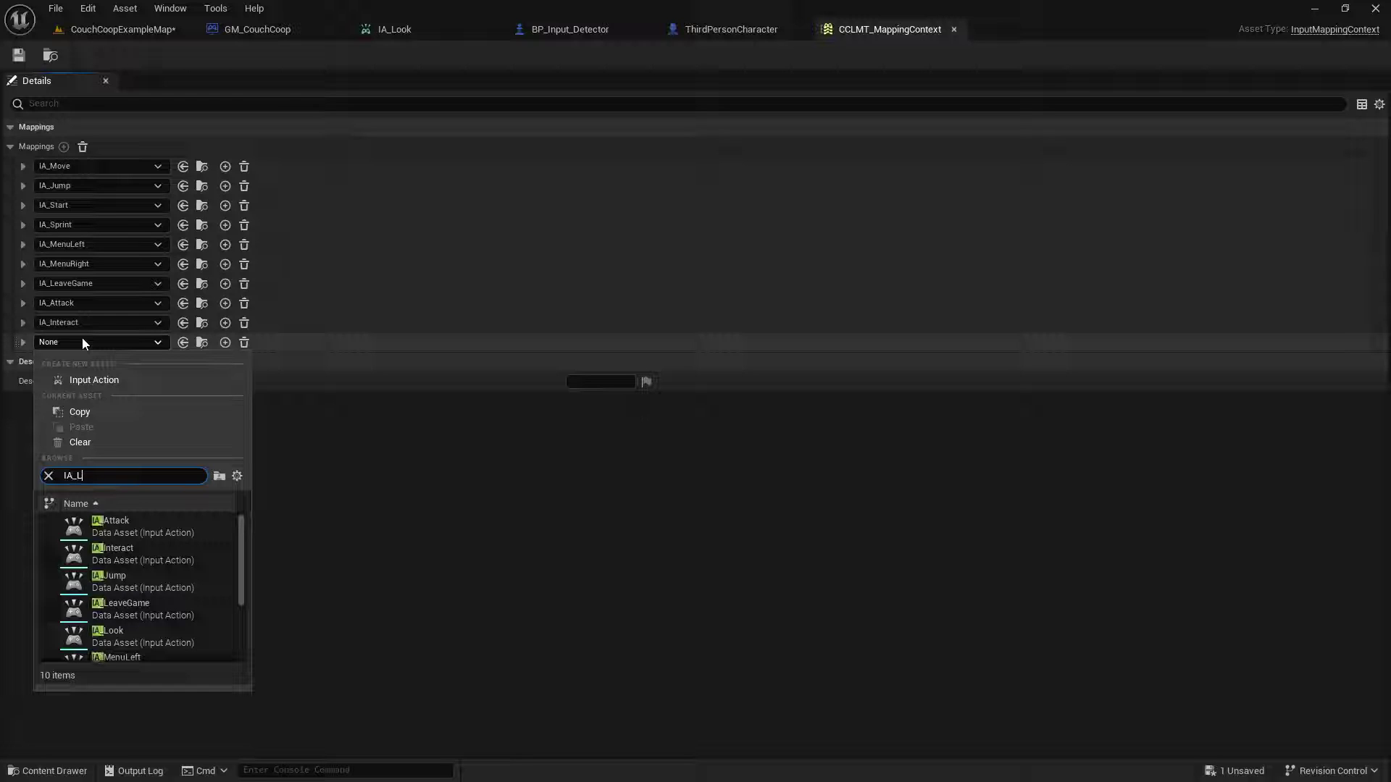
type("ook")
left_click(83, 516)
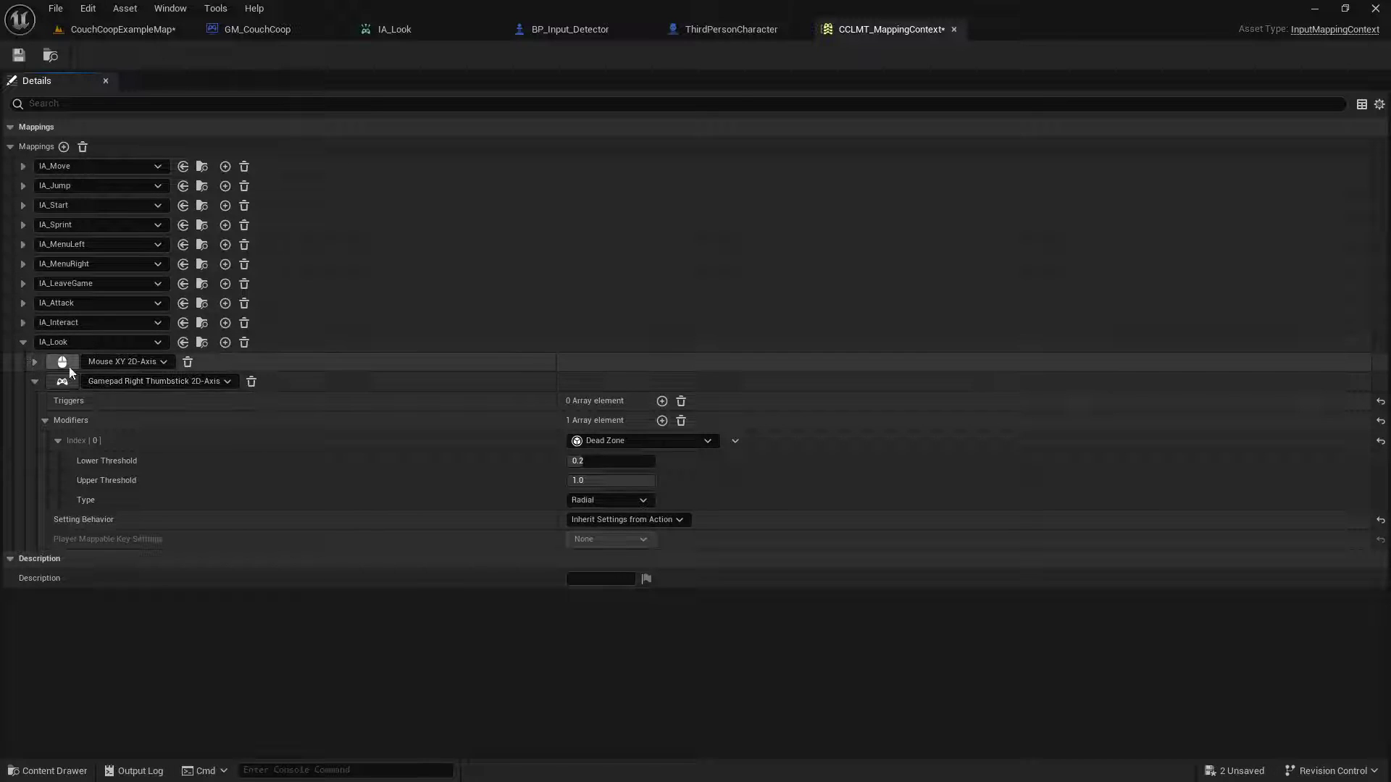
Step: Review IA_Look's Mouse XY 2D-Axis and Gamepad Right Thumbstick 2D-Axis bindings, including the mouse's Negate modifier axes, and save the mapping context
left_click(23, 342)
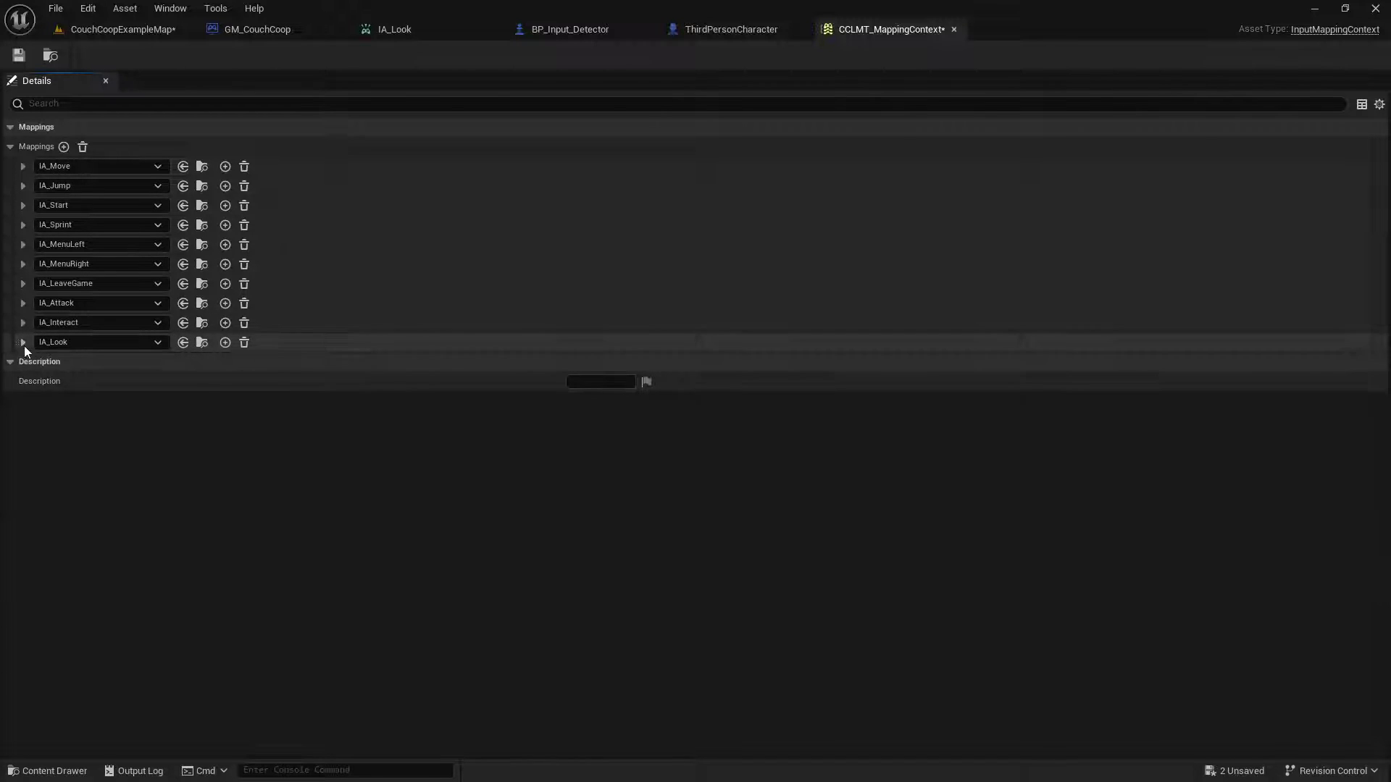
left_click(23, 343)
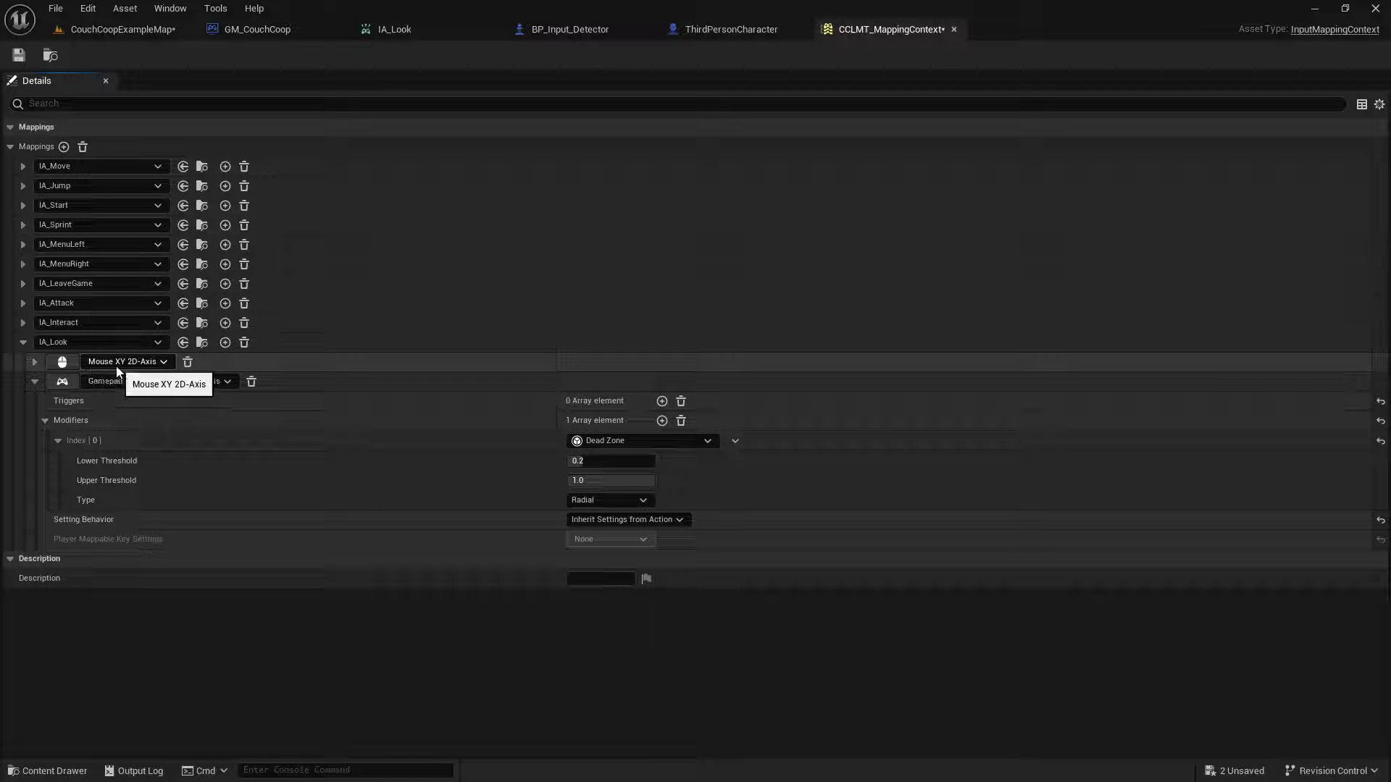
left_click(33, 362)
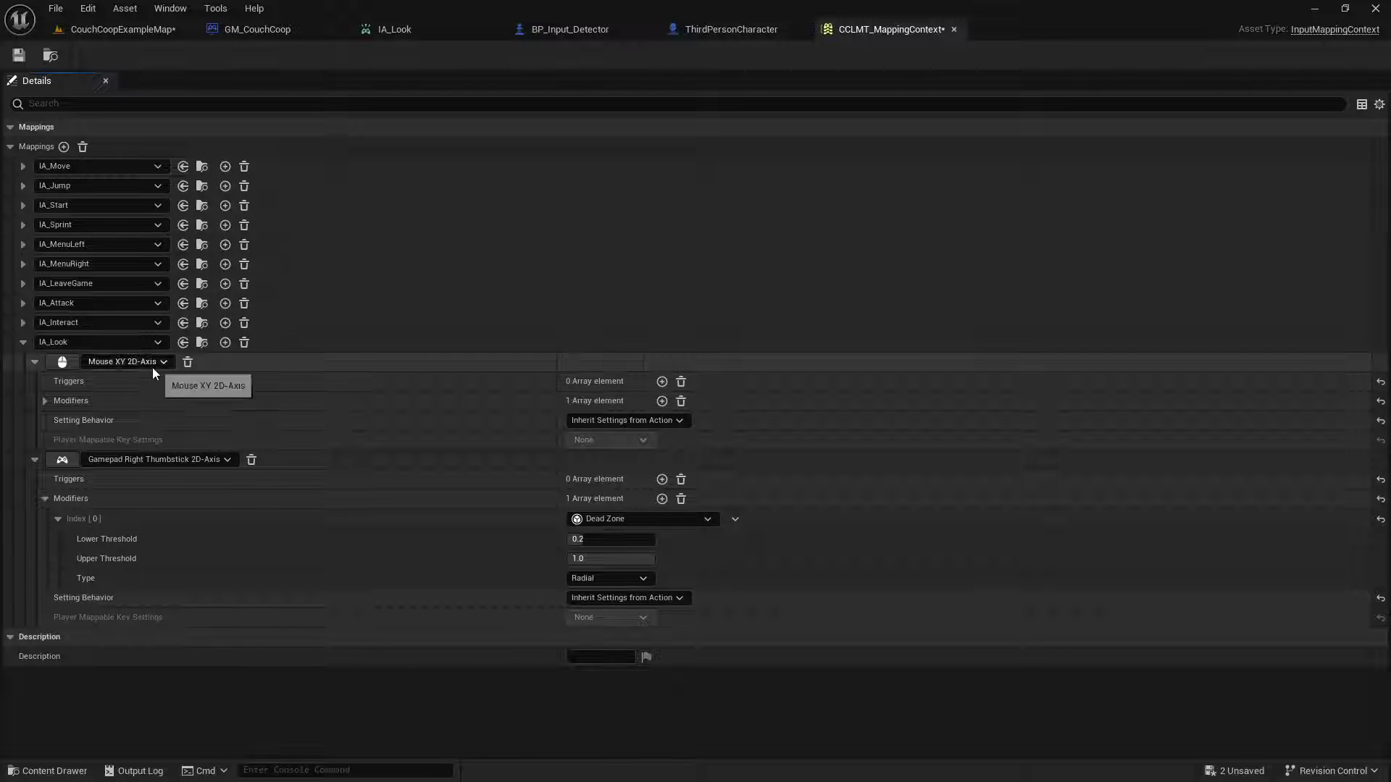
left_click(42, 400)
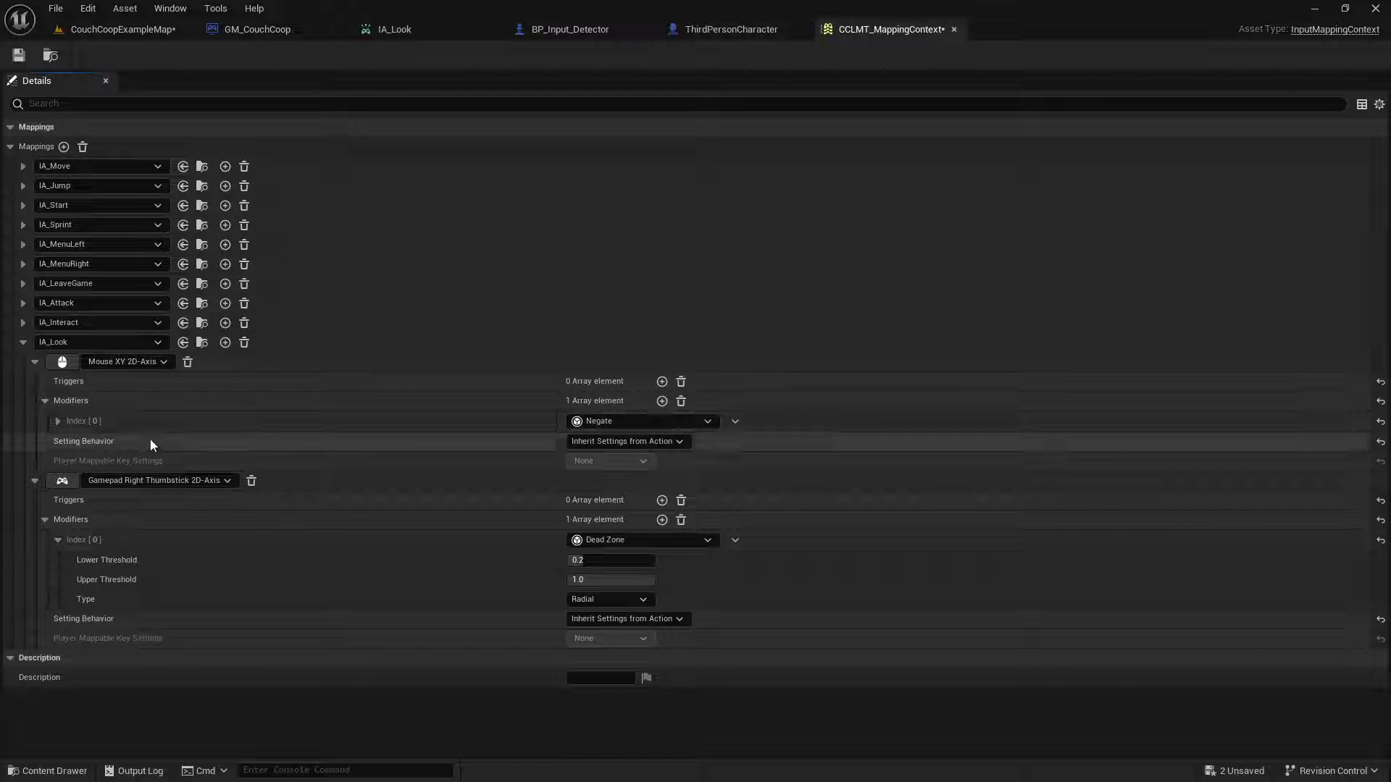
left_click(58, 421)
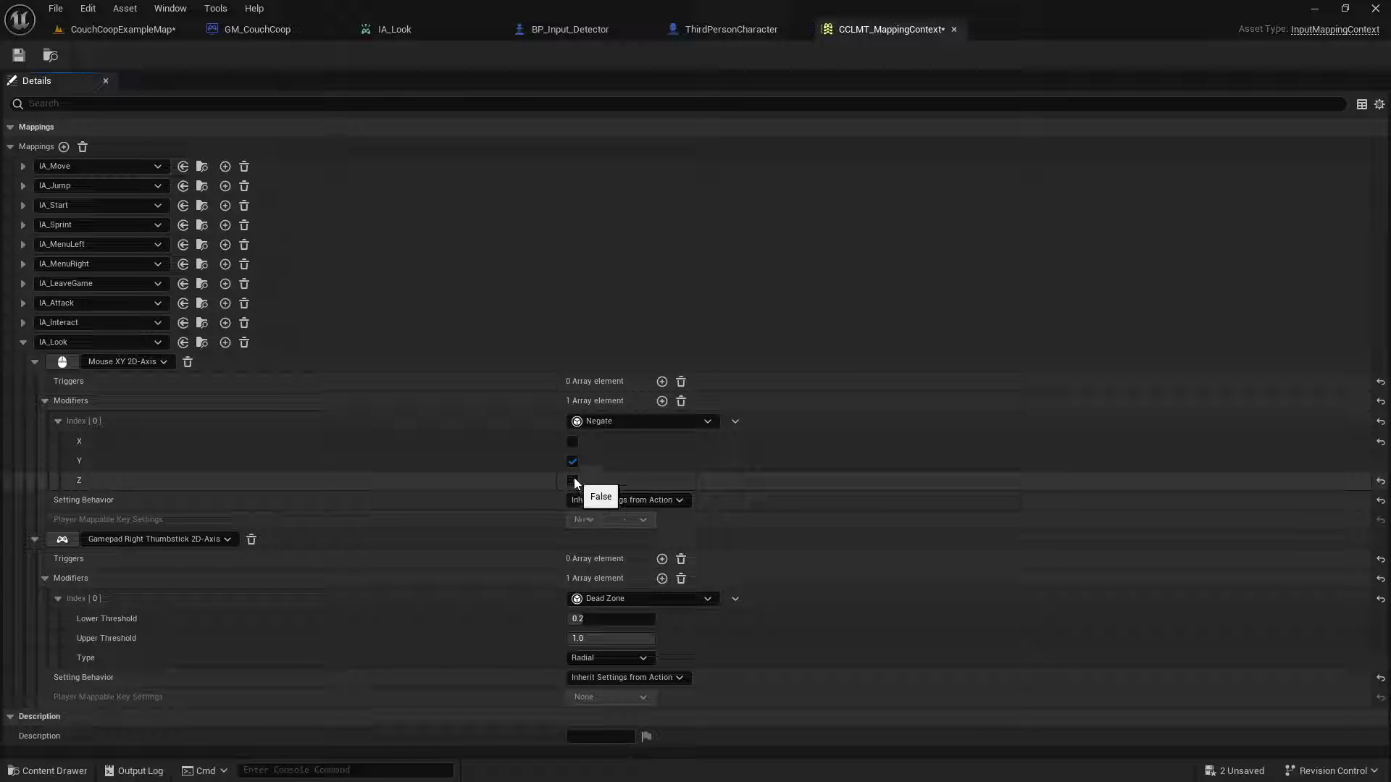
left_click(44, 401)
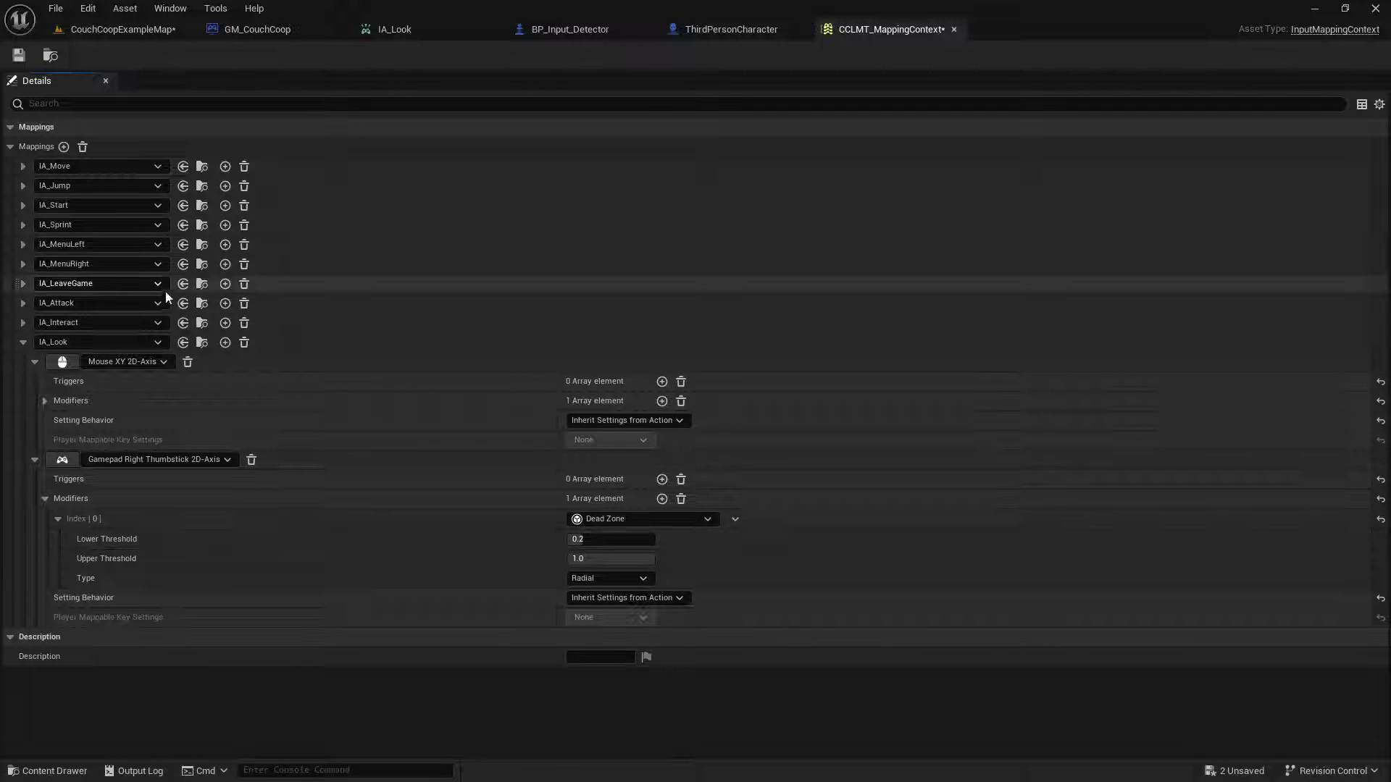
left_click(19, 55)
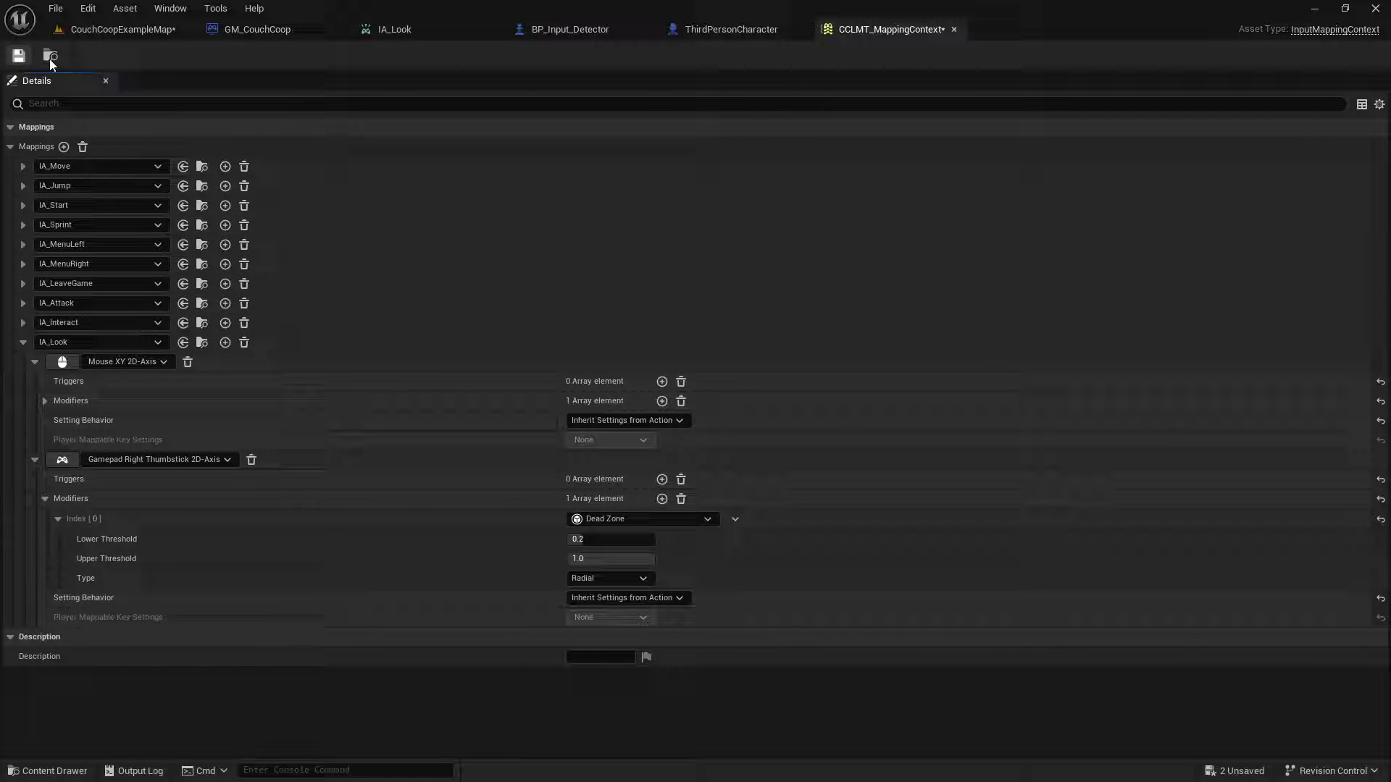
Step: Play the example map again, join as the first player and move the character briefly, and end the session
left_click(140, 35)
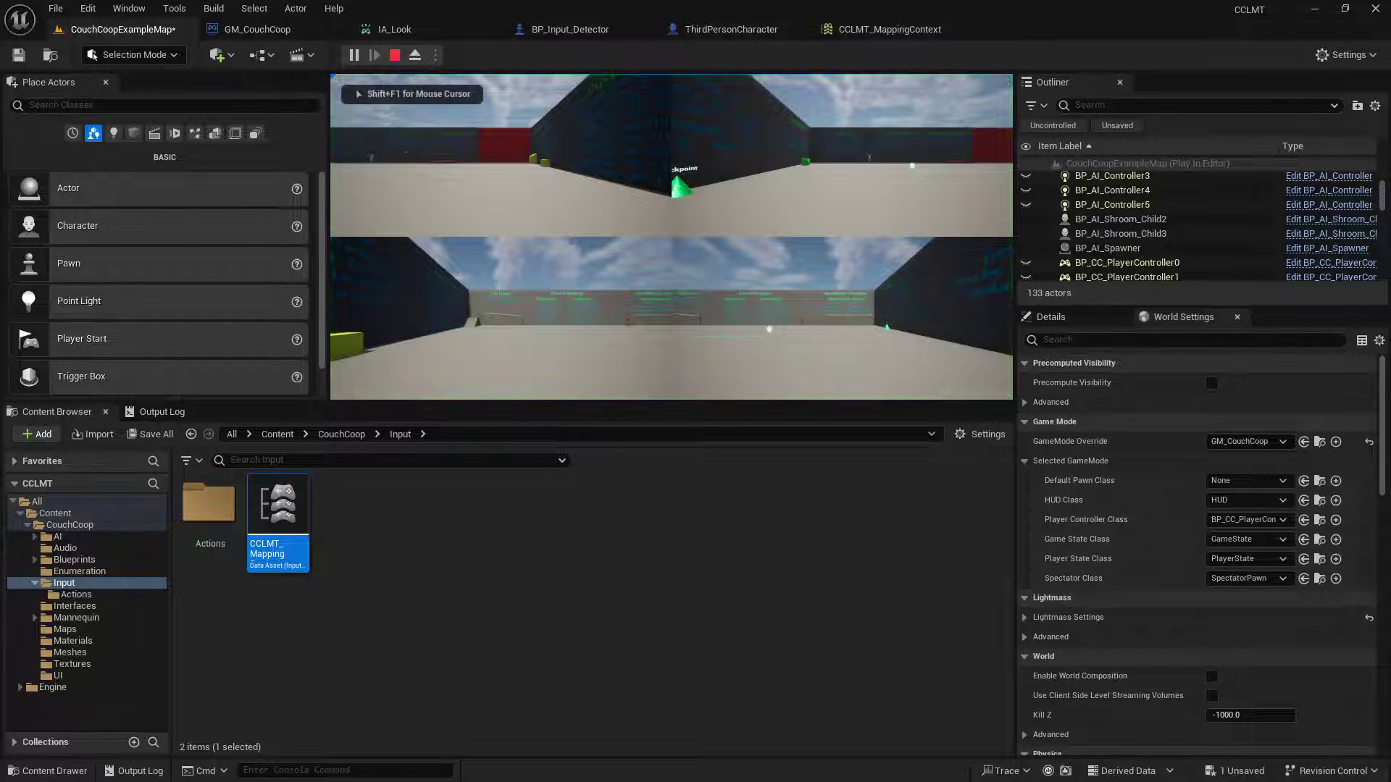
key("Return")
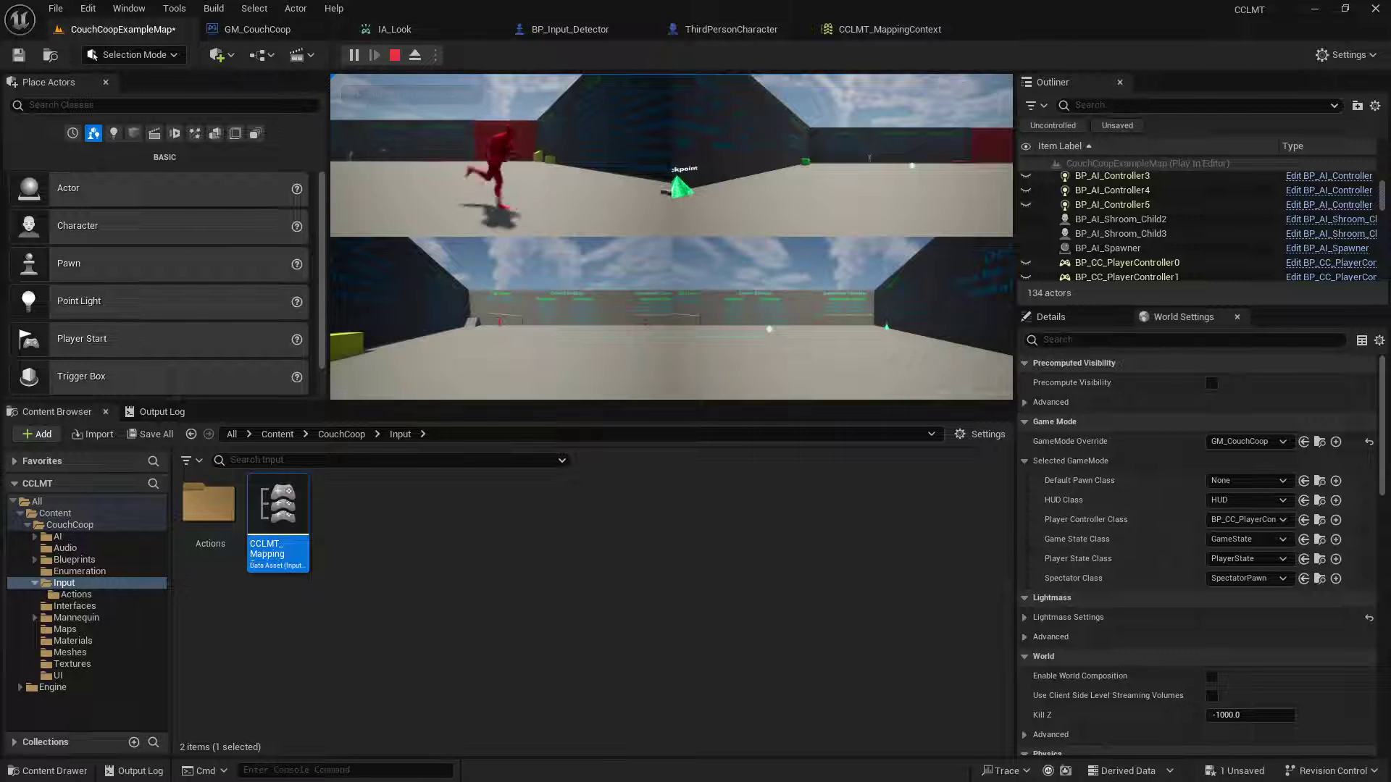
key("Escape")
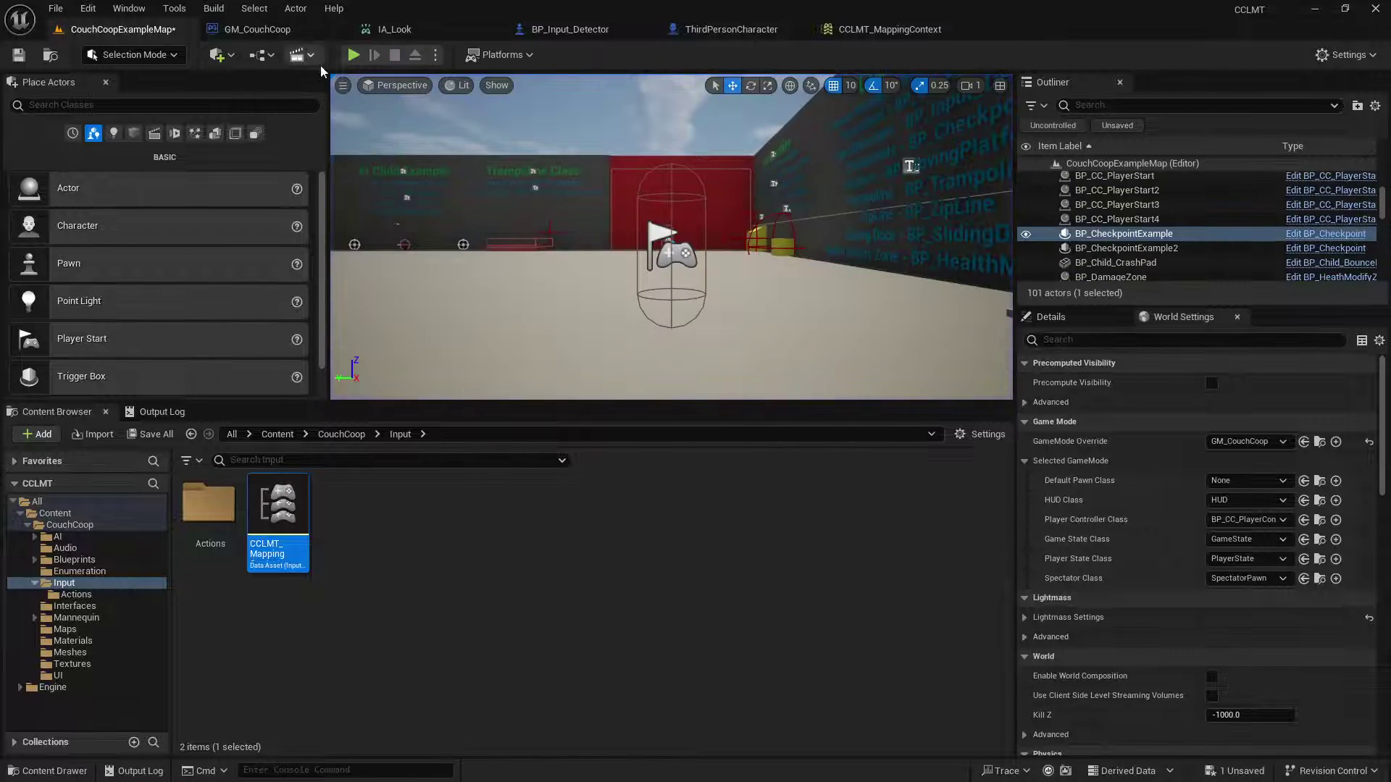
Step: Open the ThirdPersonCharacter event graph and extend the lower edge of its large teal comment box downward
left_click(297, 30)
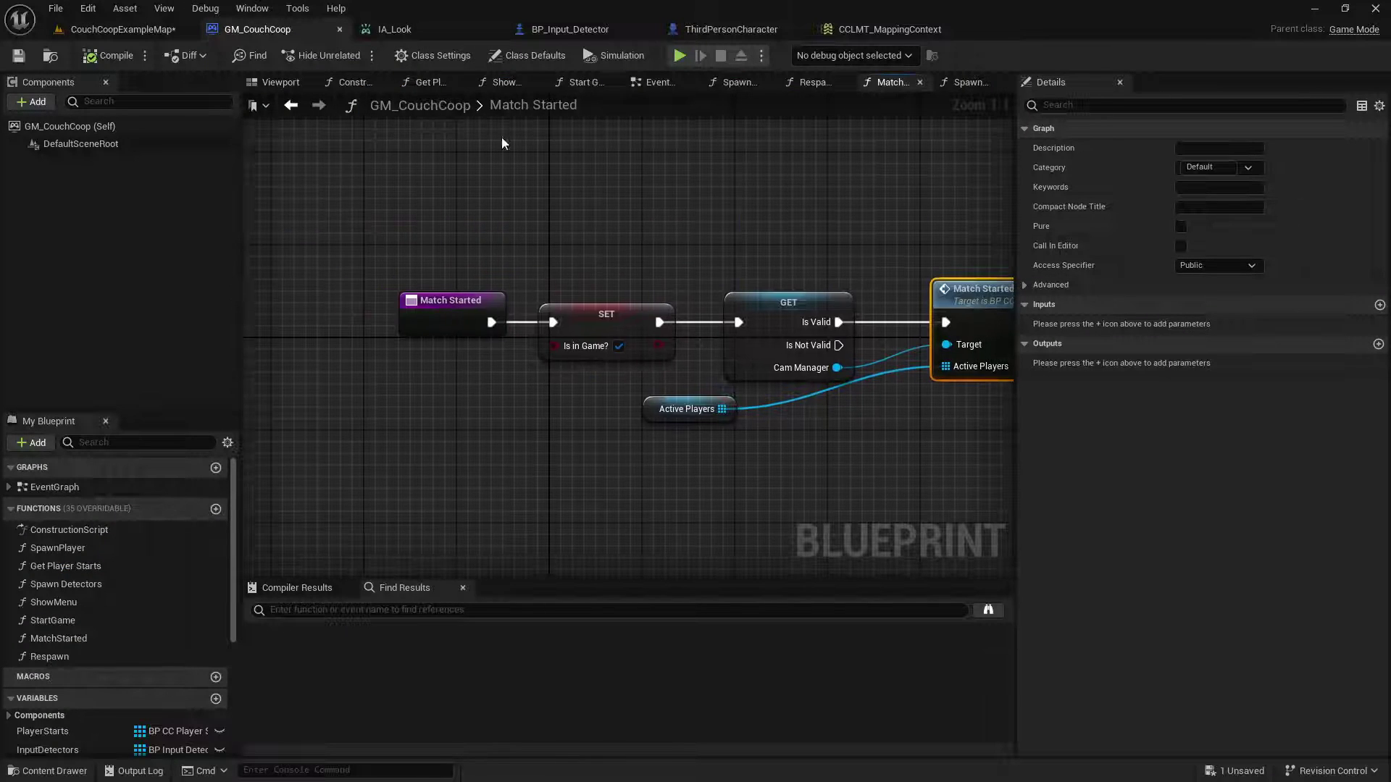
left_click(760, 28)
scroll(731, 289, "down", 2)
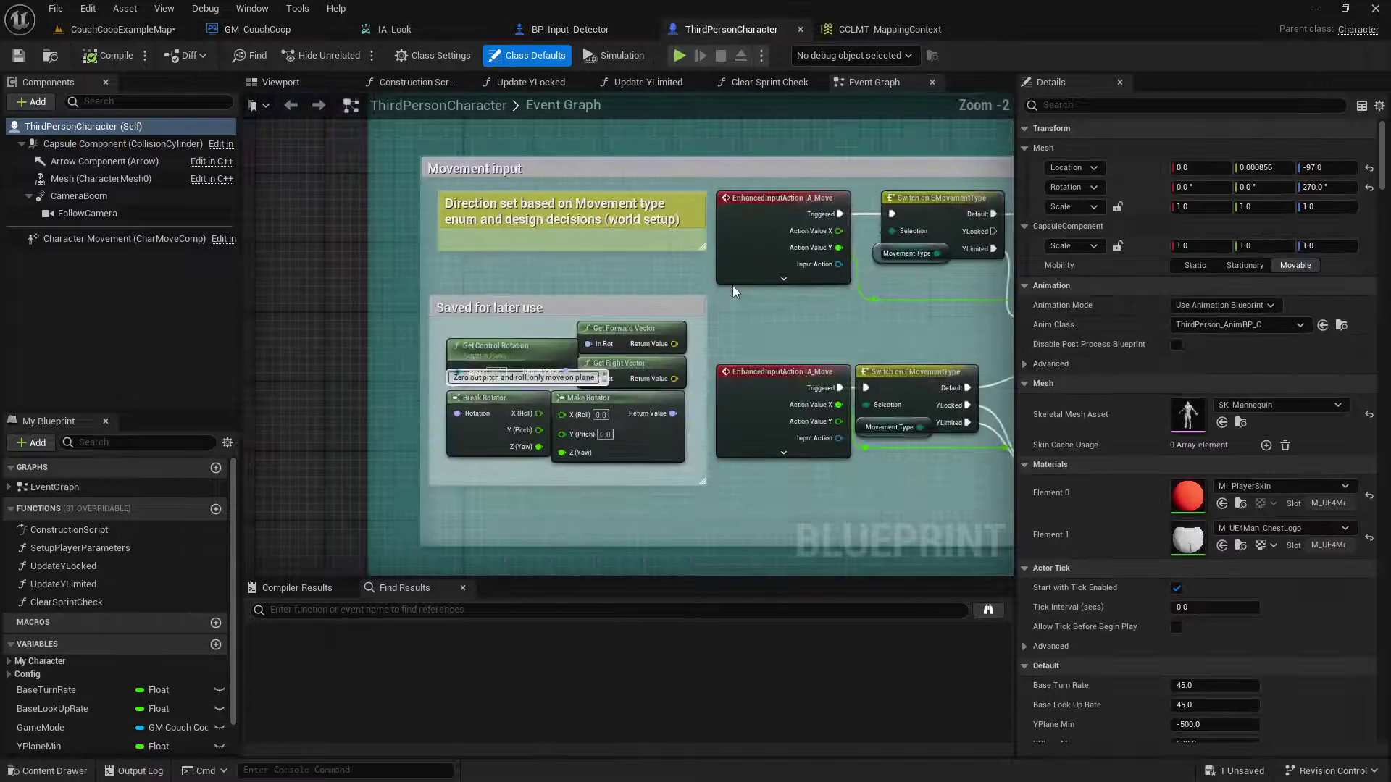
right_click_drag(819, 310, 619, 138)
scroll(636, 507, "down", 3)
right_click_drag(634, 509, 635, 148)
right_click_drag(683, 440, 657, 232)
scroll(614, 368, "down", 1)
right_click_drag(839, 364, 776, 345)
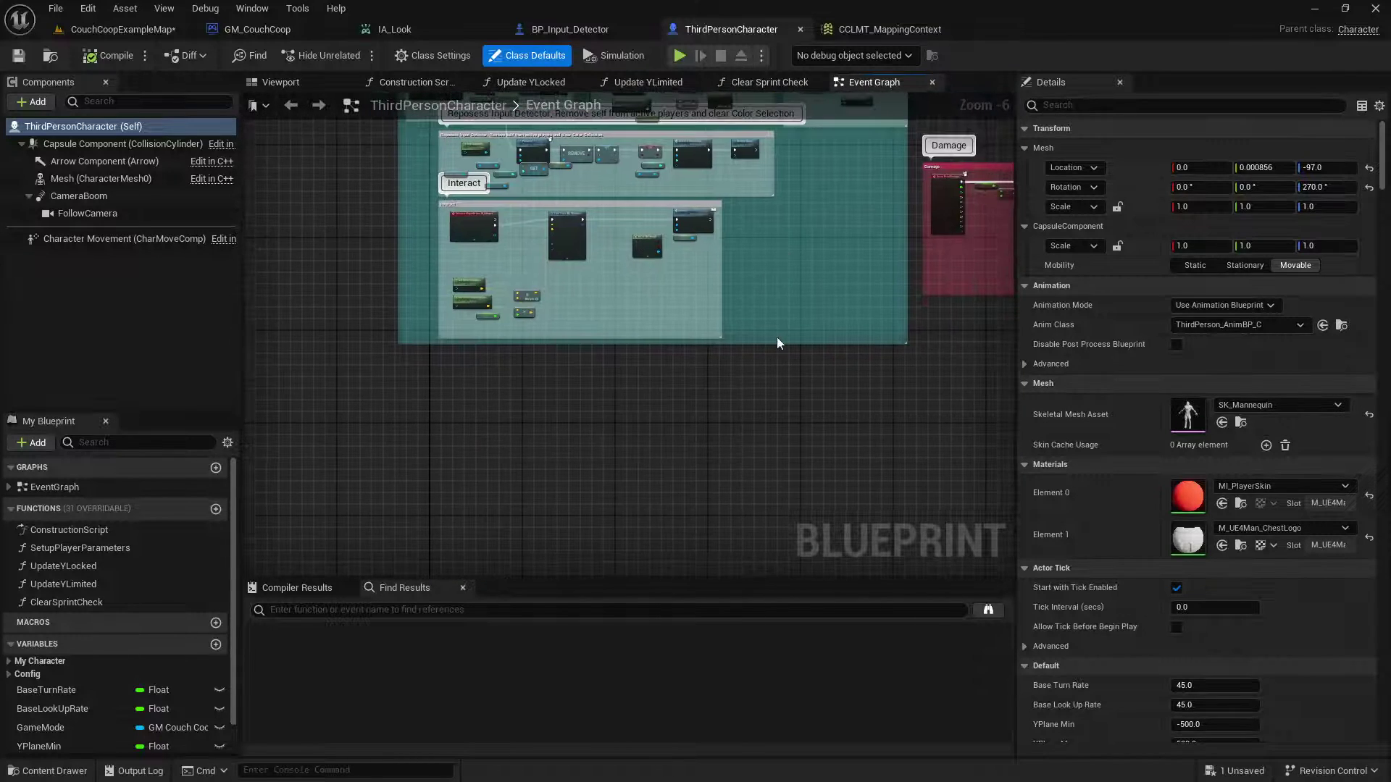
left_click_drag(774, 345, 785, 509)
Step: Delete the upper IA_Move event's Movement Type and Switch on EMovementType nodes, and connect Triggered directly to Add Movement Input
right_click_drag(777, 307, 758, 519)
right_click_drag(646, 379, 656, 471)
scroll(444, 308, "up", 4)
right_click_drag(469, 173, 472, 391)
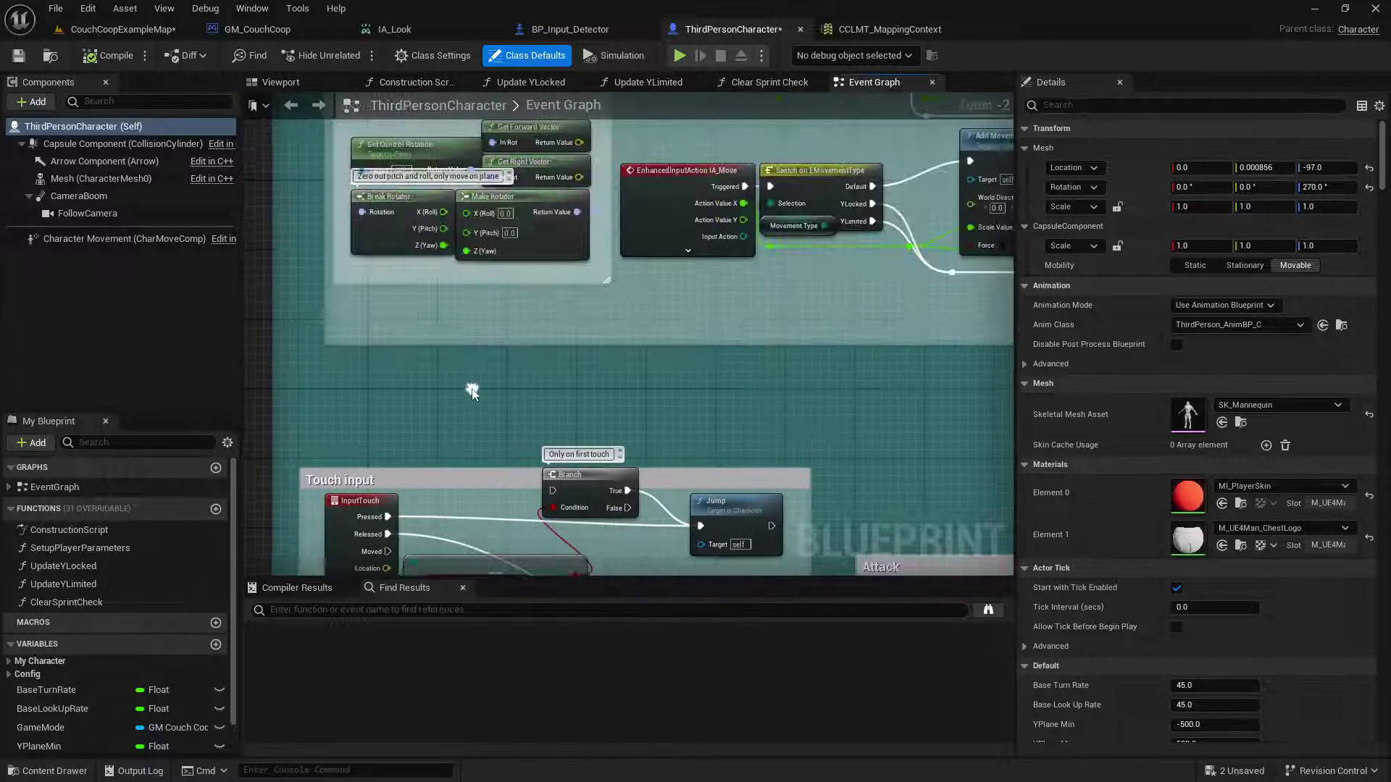
right_click_drag(493, 321, 492, 458)
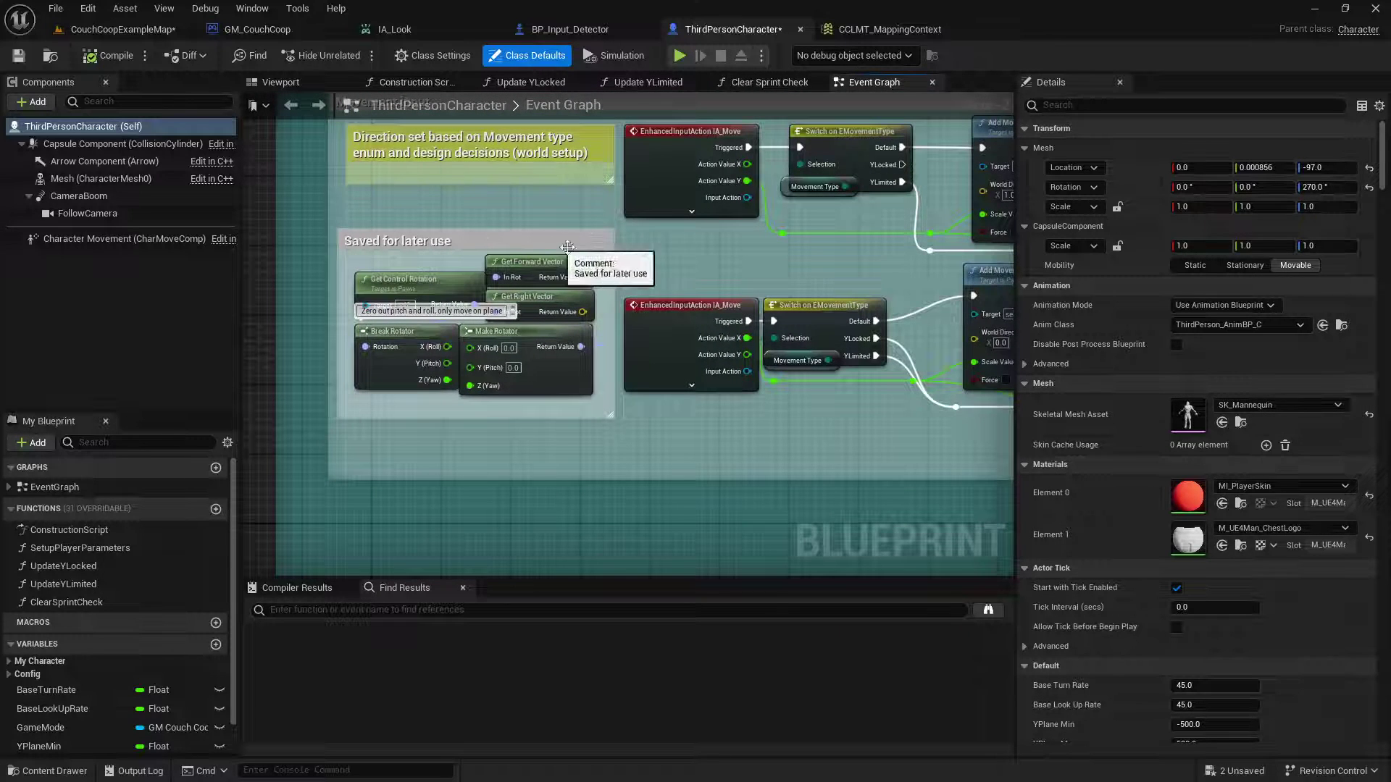
right_click_drag(742, 268, 197, 292)
right_click_drag(265, 233, 620, 284)
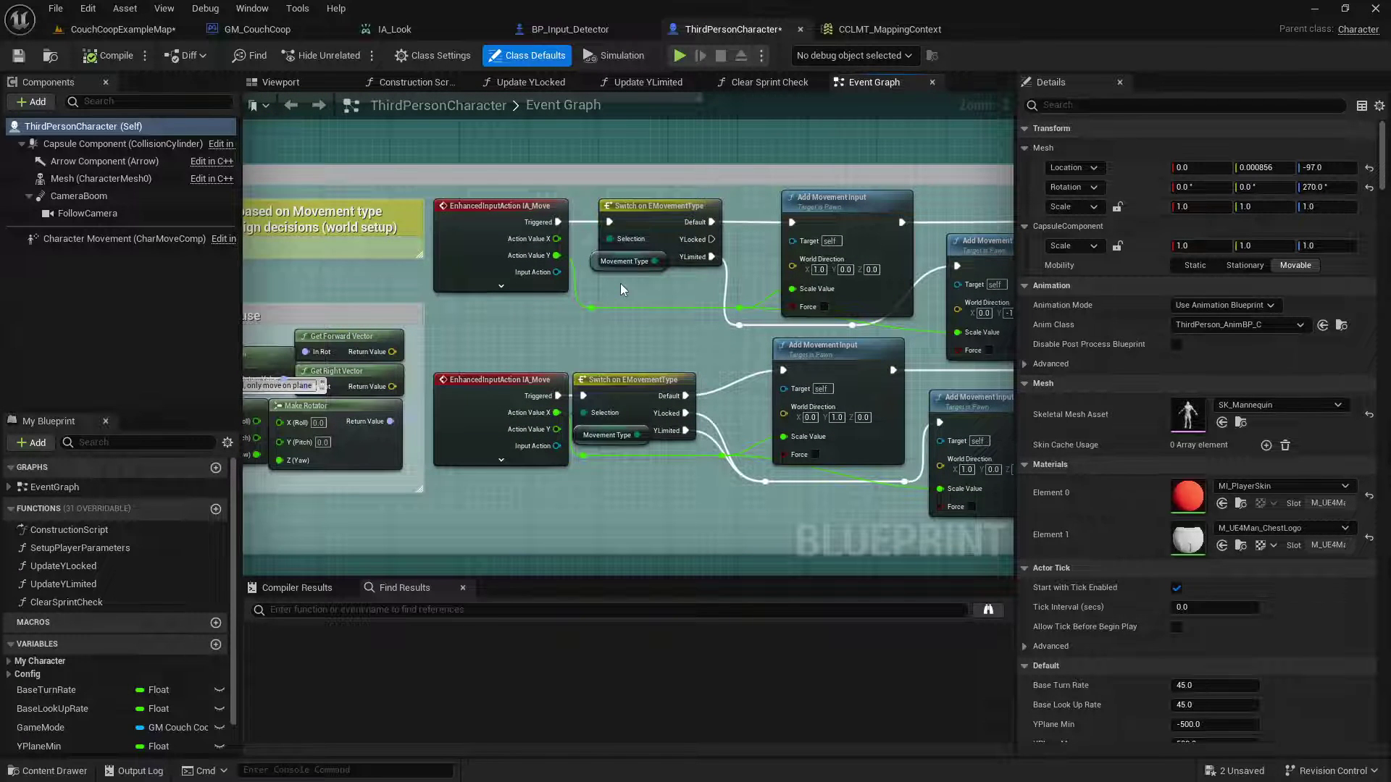
left_click(606, 266)
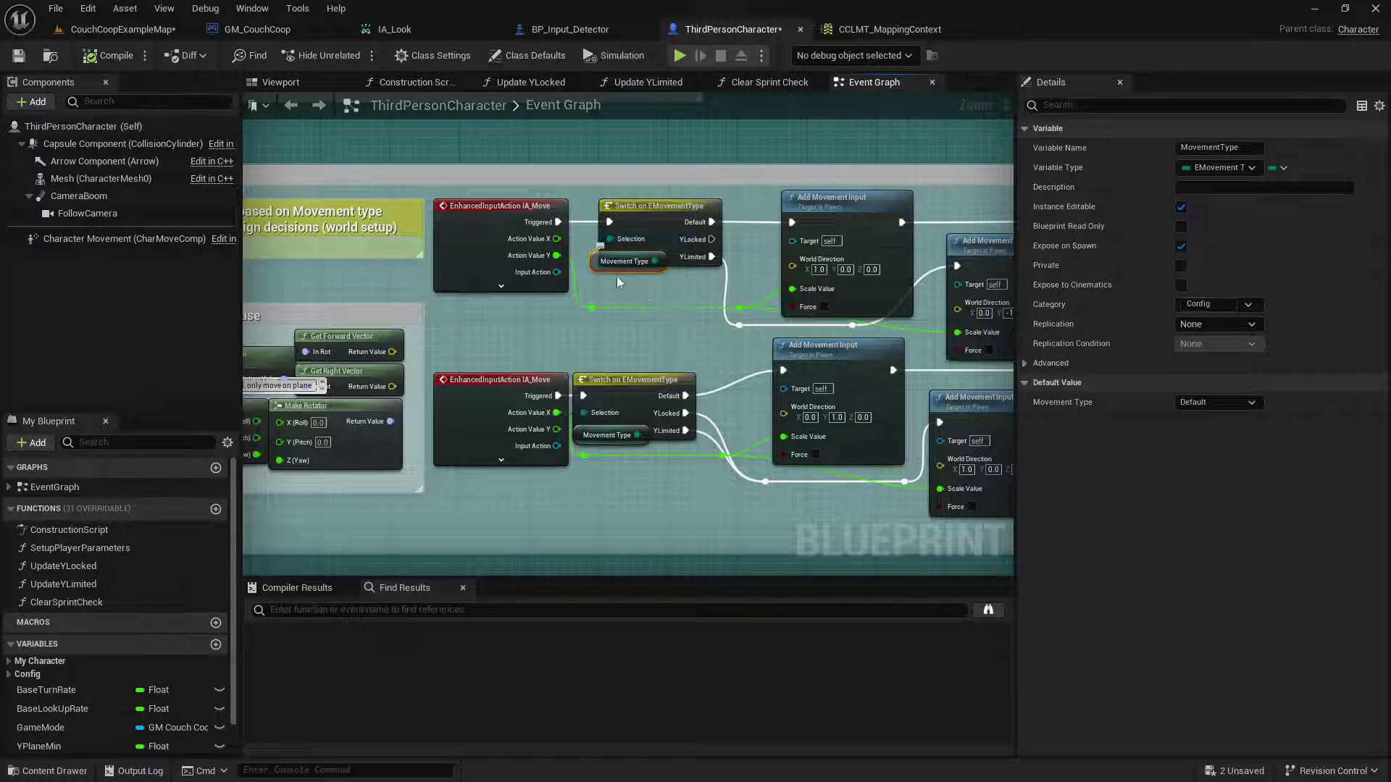
key("Delete")
right_click_drag(678, 217, 632, 223)
left_click(632, 223)
key("Delete")
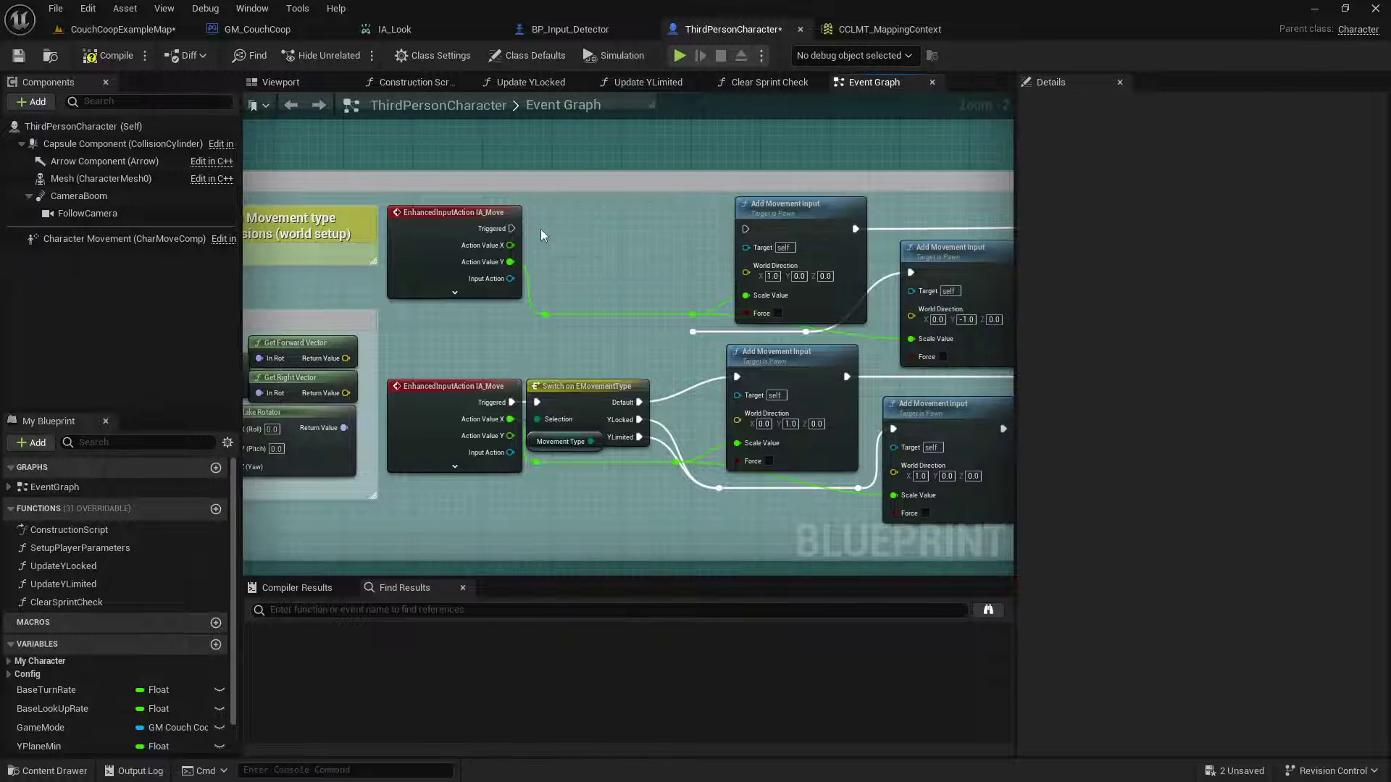
left_click_drag(512, 228, 745, 229)
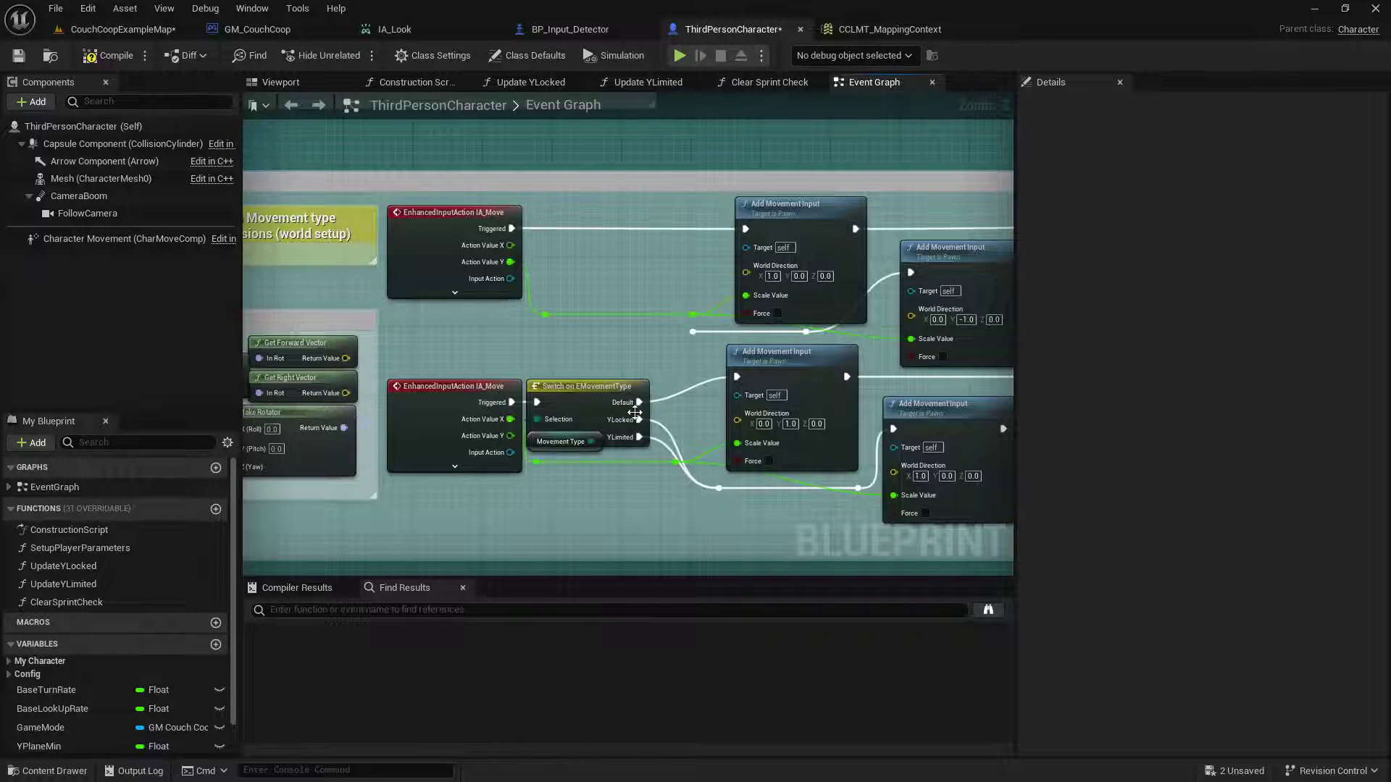
Step: Delete the second Add Movement Input node in the upper IA_Move chain together with its leftover execution reroute points
left_click(573, 397)
right_click_drag(642, 370, 509, 383)
left_click(606, 355)
key("Delete")
left_click(767, 276)
key("Delete")
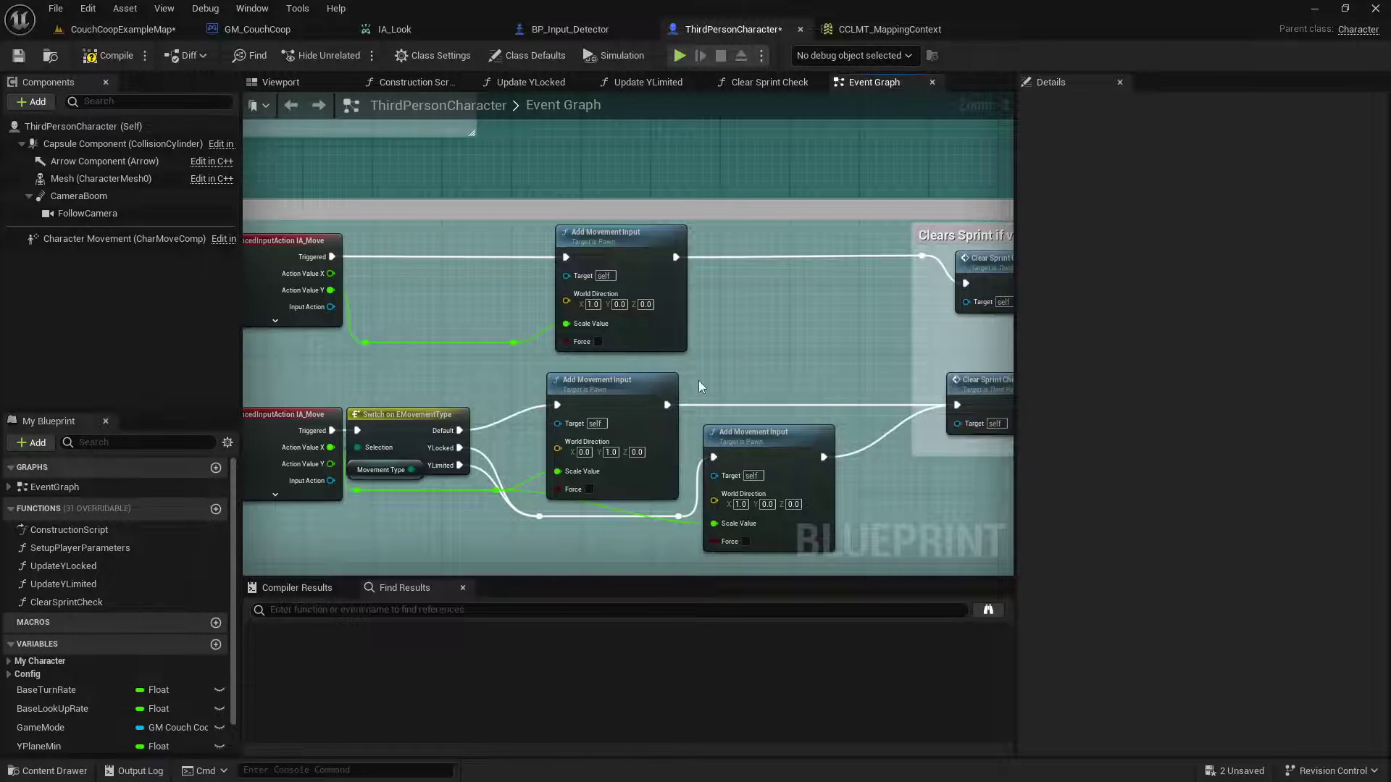
Step: Delete the lower IA_Move event along with its Switch on EMovementType and Movement Type nodes
right_click_drag(720, 366, 883, 291)
right_click_drag(682, 335, 368, 378)
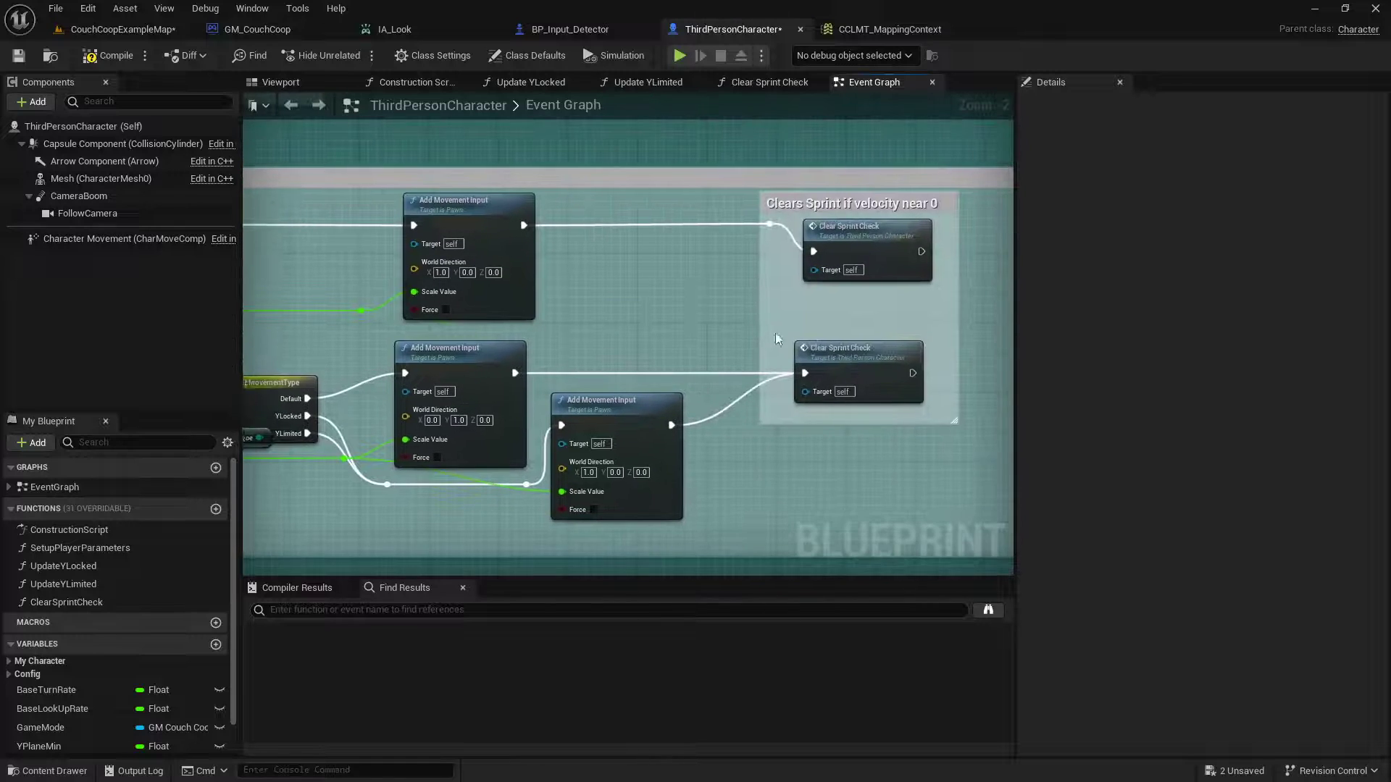
right_click_drag(775, 333, 815, 266)
right_click_drag(406, 427, 624, 440)
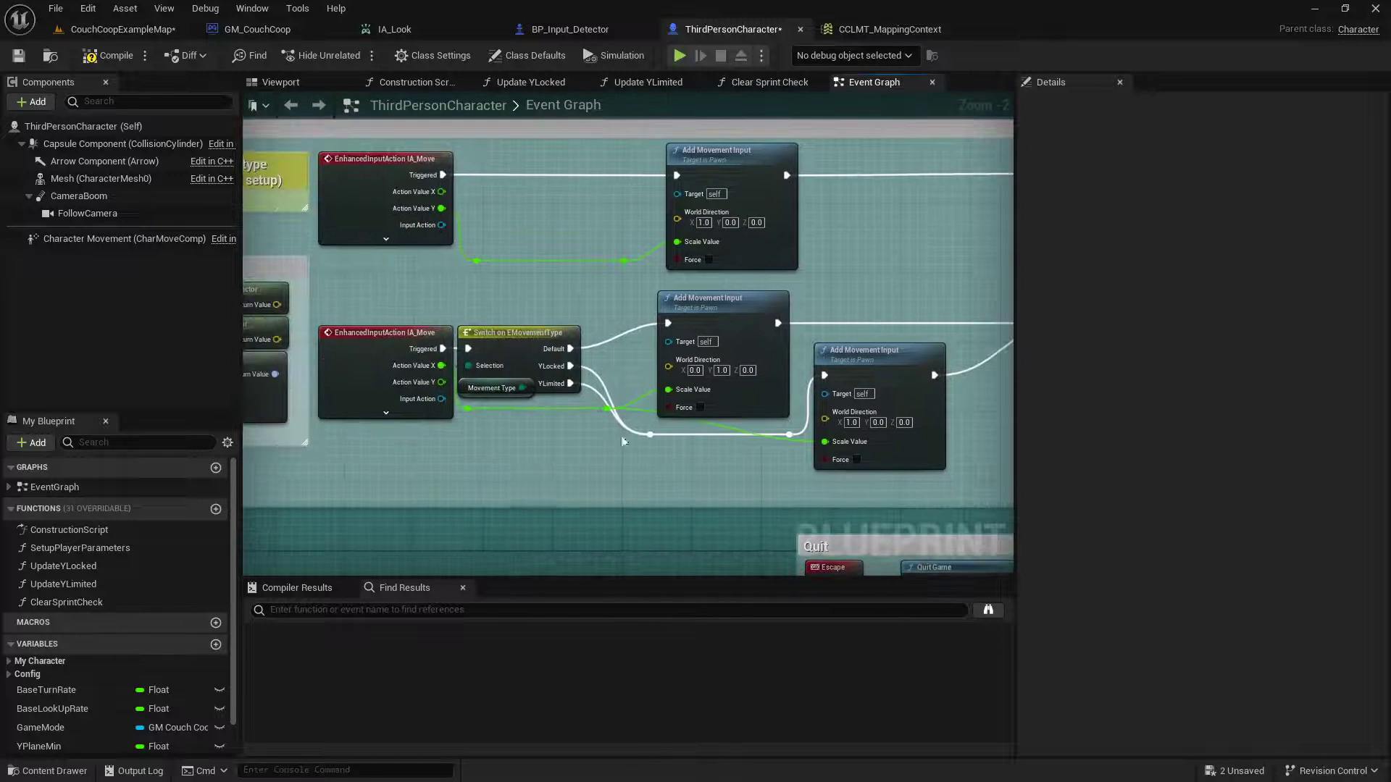
left_click(520, 362)
key("Delete")
left_click(482, 382)
key("Delete")
left_click(409, 334)
key("Delete")
Step: Delete the lower chain's Add Movement Input nodes, reroute points and Clear Sprint Check, and compile the blueprint
right_click_drag(519, 400, 493, 407)
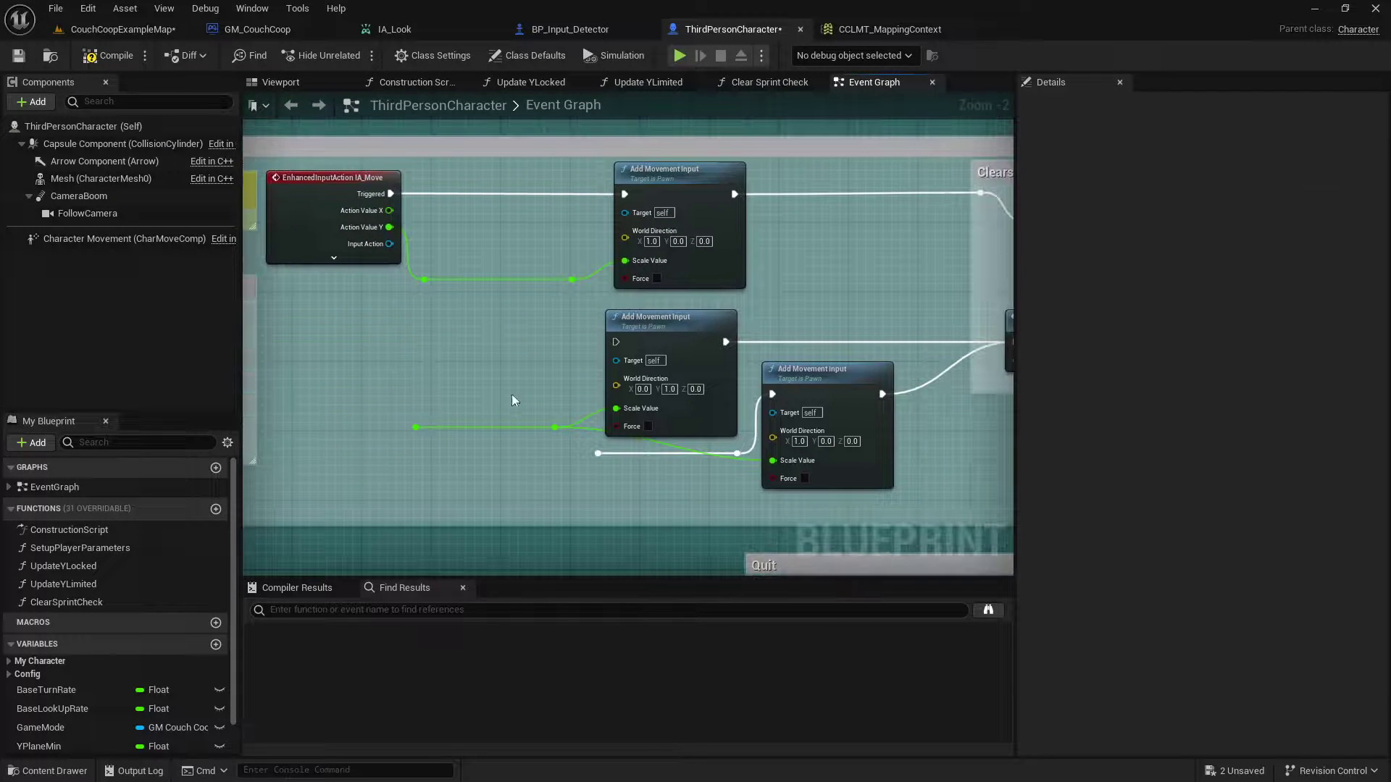
left_click_drag(377, 363, 798, 515)
key("Delete")
right_click_drag(846, 506, 651, 531)
right_click_drag(833, 345, 700, 340)
left_click(699, 341)
key("Delete")
right_click_drag(532, 370, 736, 388)
right_click_drag(386, 410, 708, 425)
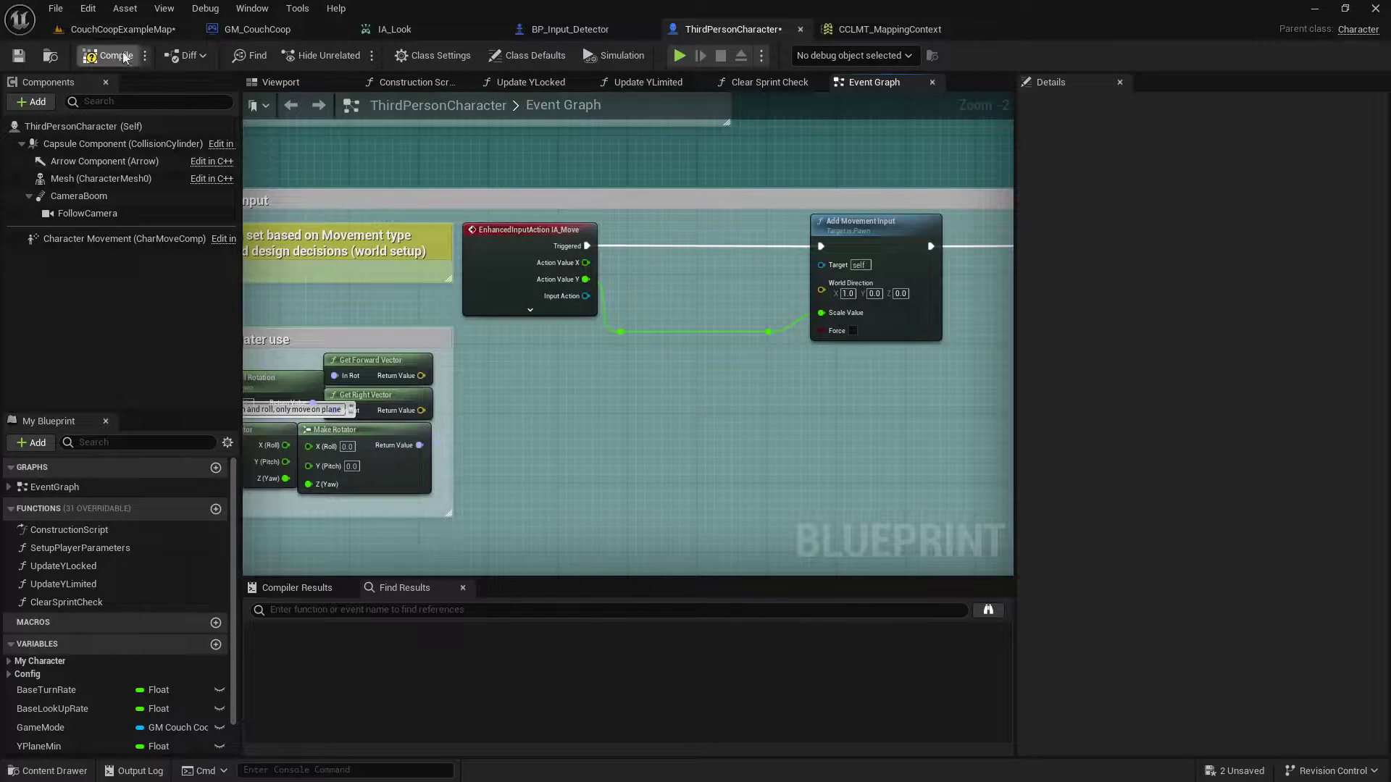
Step: Move the Get Forward Vector, Get Right Vector, Break Rotator and Make Rotator nodes out of the Saved for later use comment, beneath IA_Move
right_click_drag(587, 433, 747, 400)
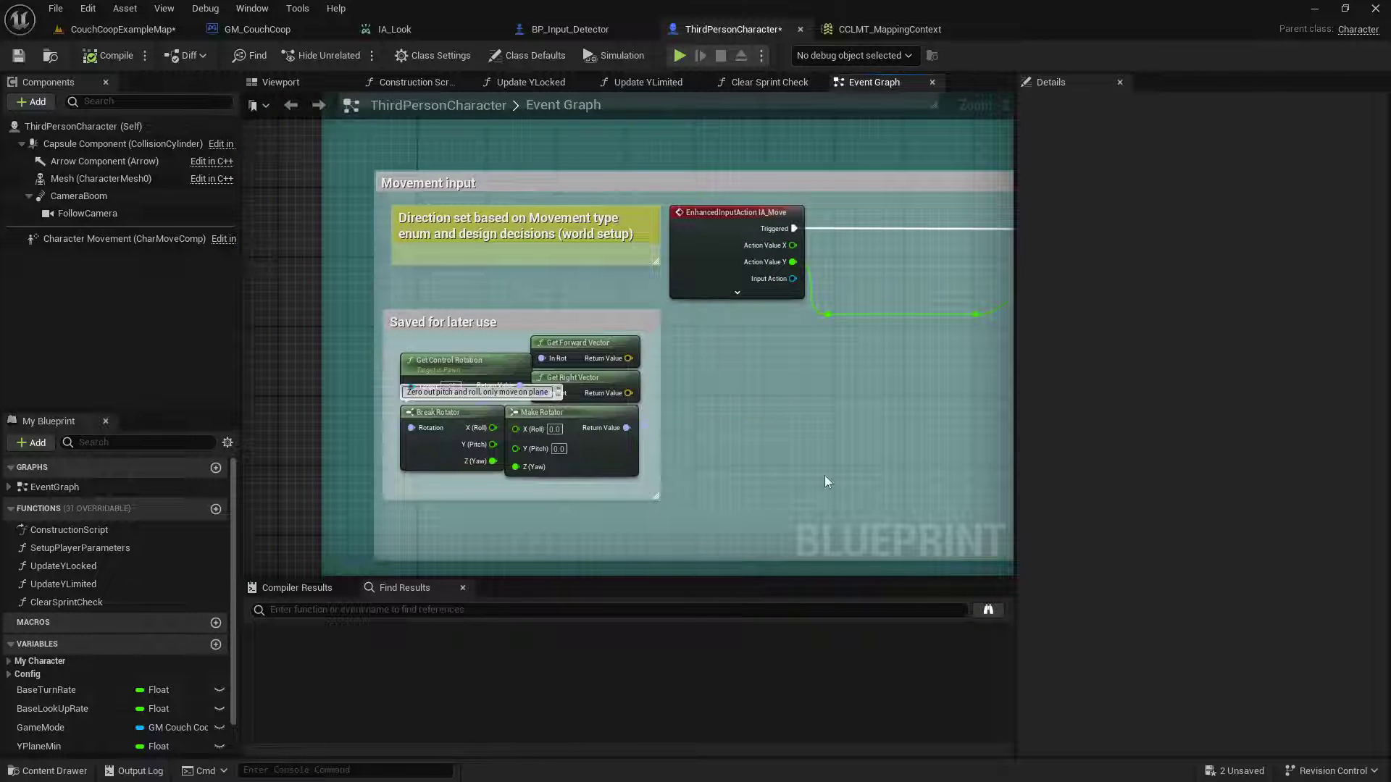
scroll(597, 409, "up", 2)
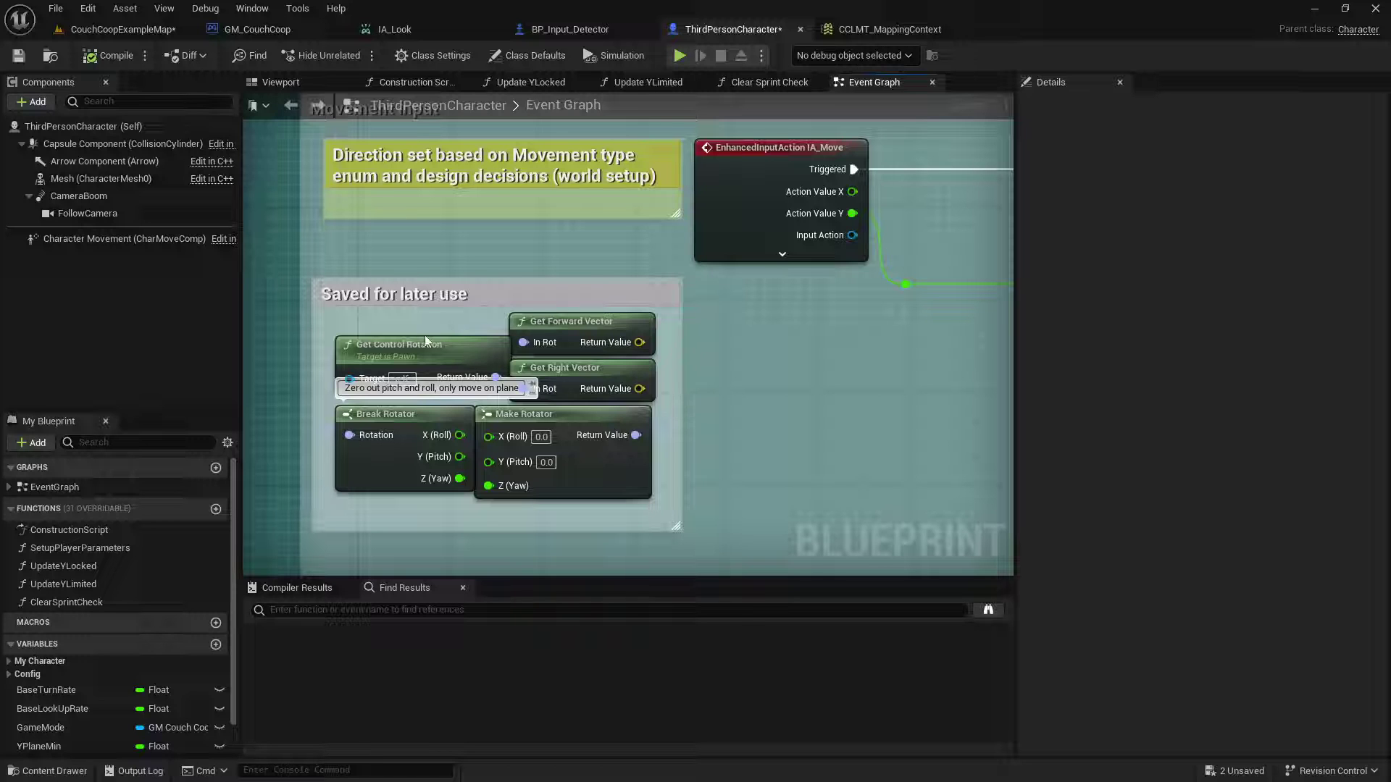
left_click_drag(434, 326, 935, 359)
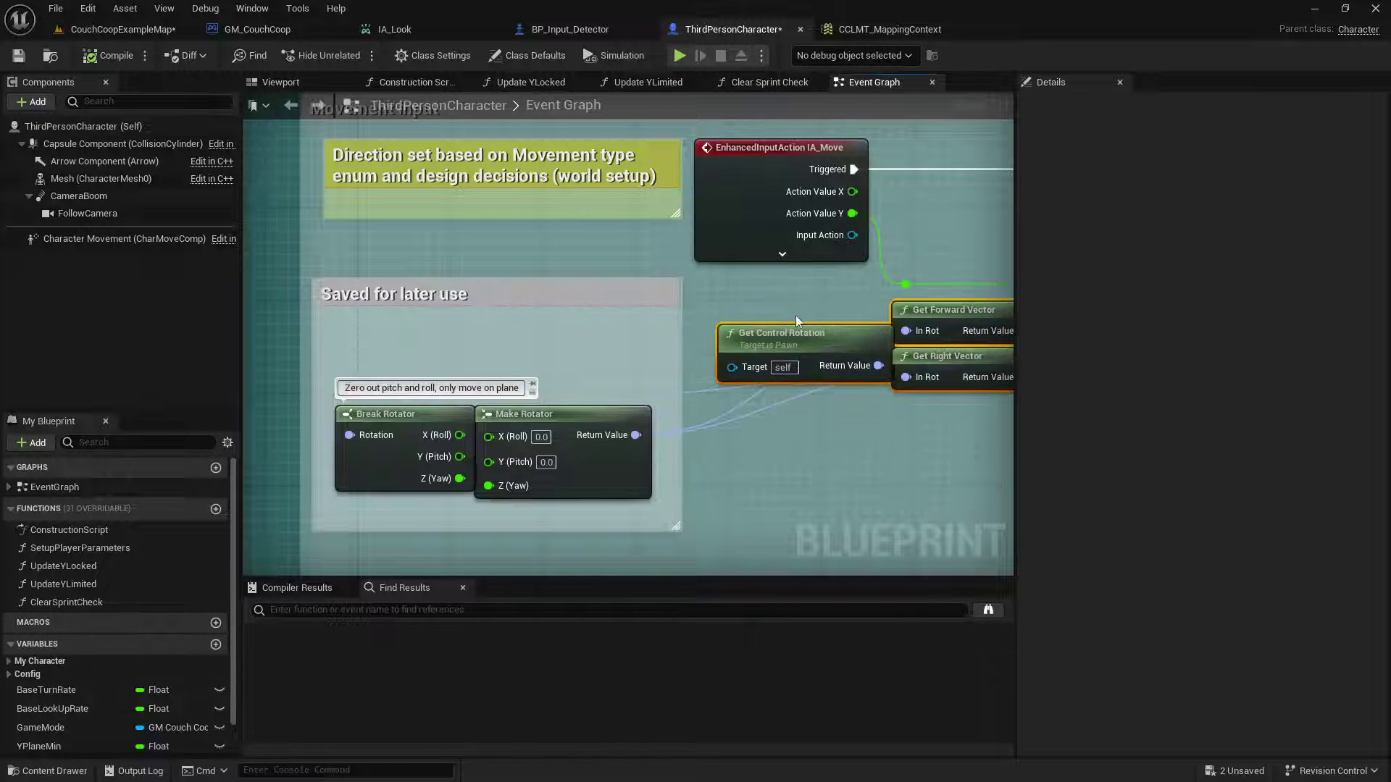
right_click_drag(879, 456, 851, 434)
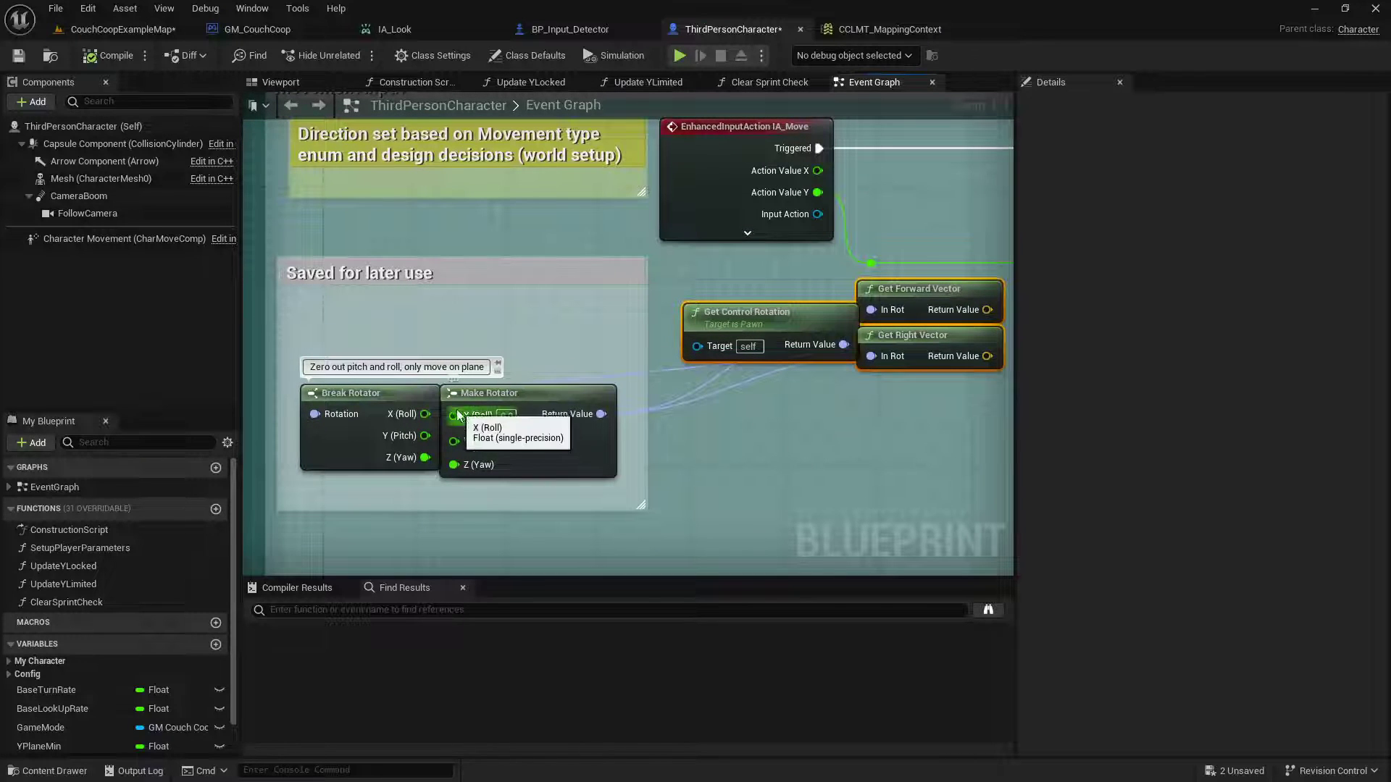
left_click_drag(528, 396, 745, 455)
left_click_drag(778, 325, 558, 314)
right_click_drag(758, 397, 729, 384)
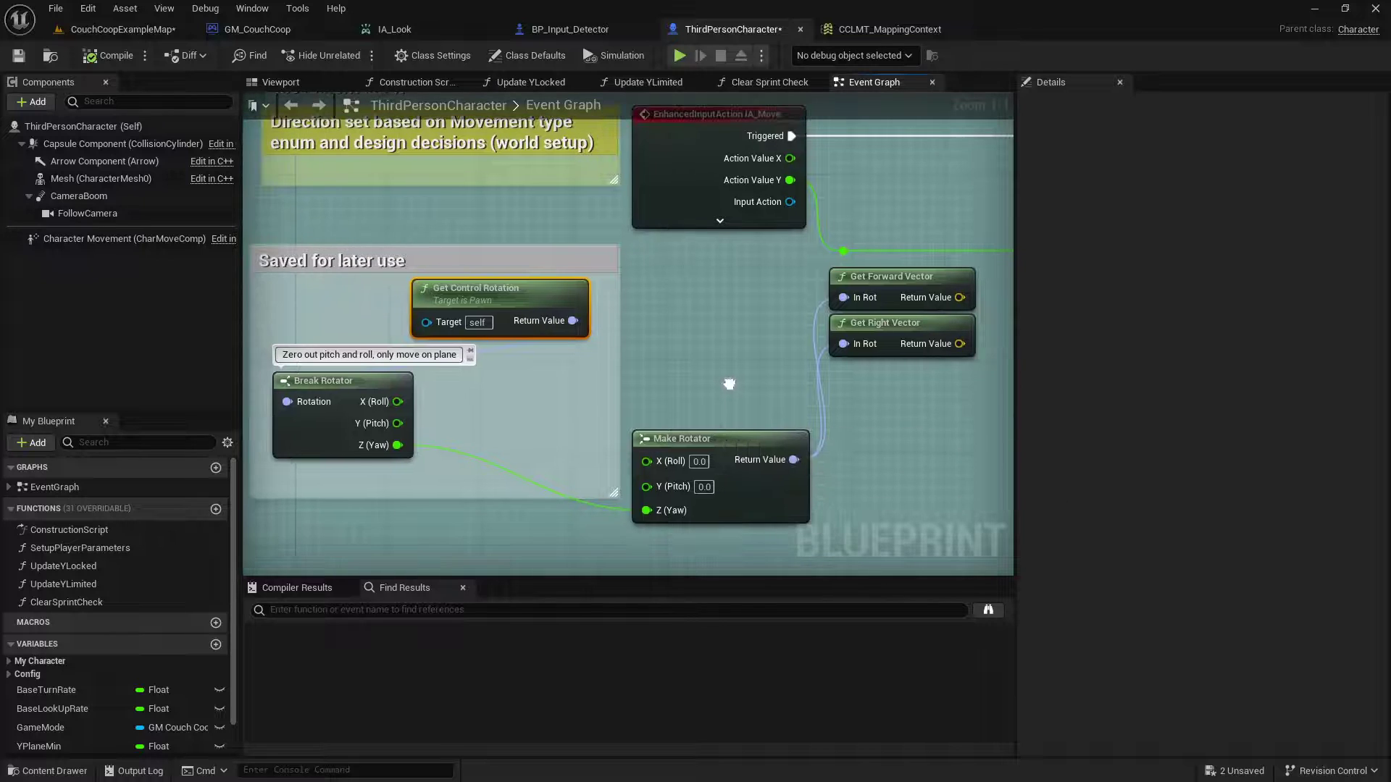
left_click_drag(391, 392, 750, 310)
right_click_drag(723, 399, 571, 397)
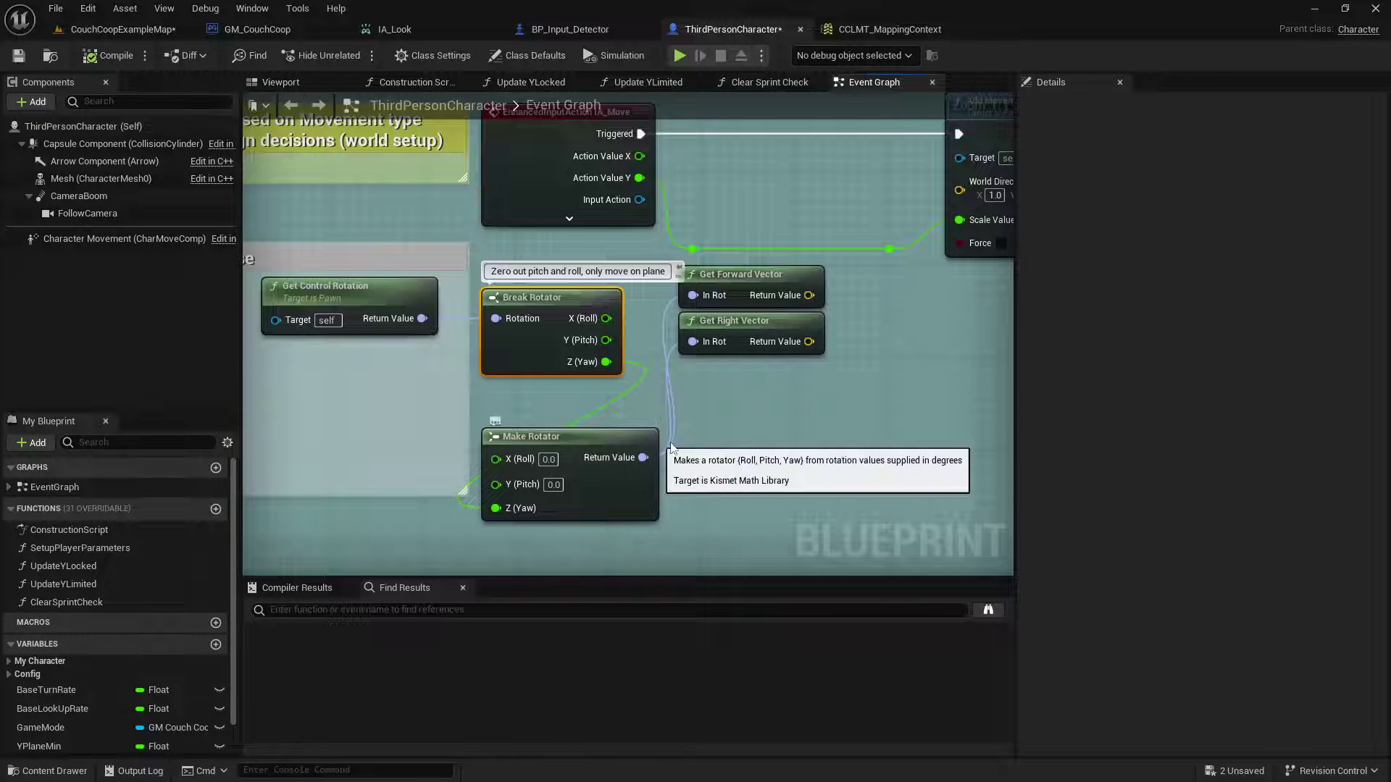
left_click_drag(623, 436, 785, 378)
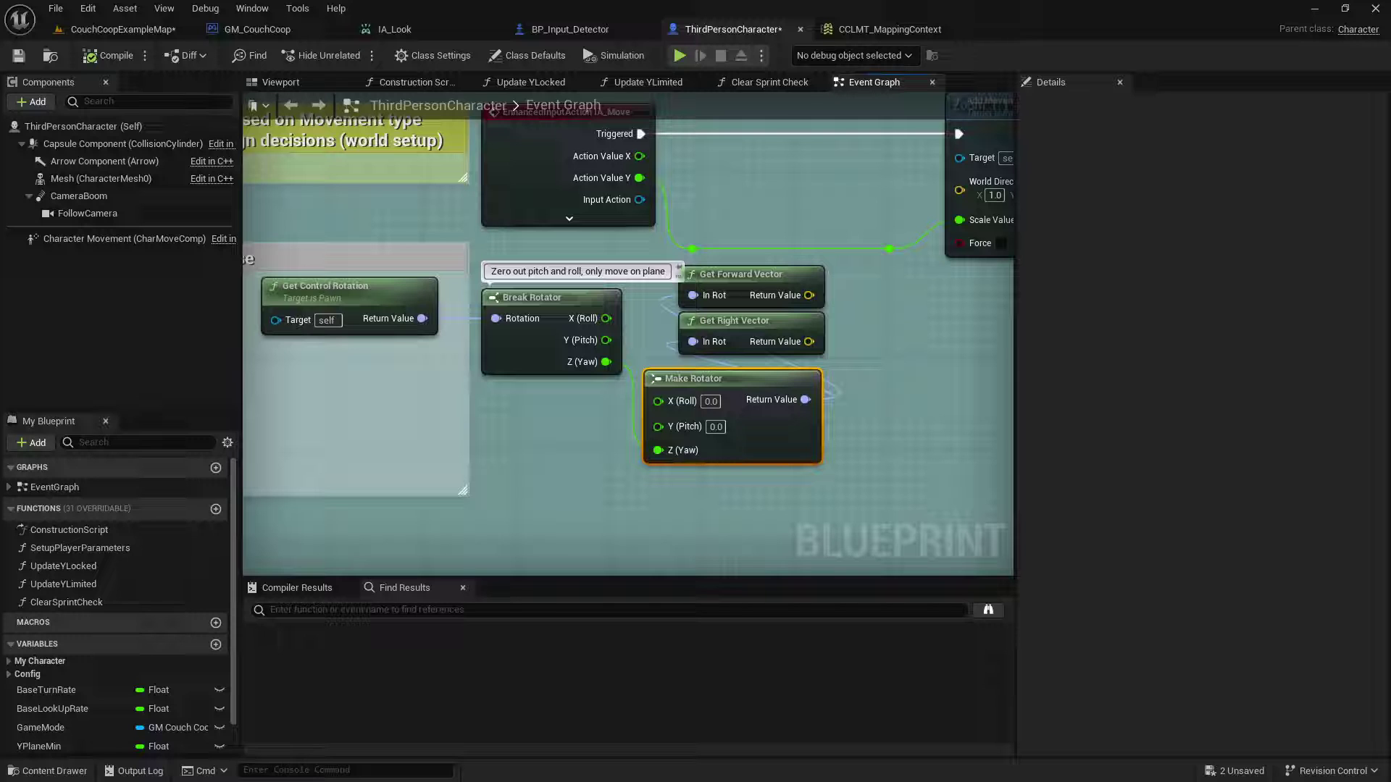
Step: Connect Action Value X to Add Movement Input's Scale Value and Get Right Vector to its World Direction, and compile the blueprint
right_click_drag(520, 415, 463, 428)
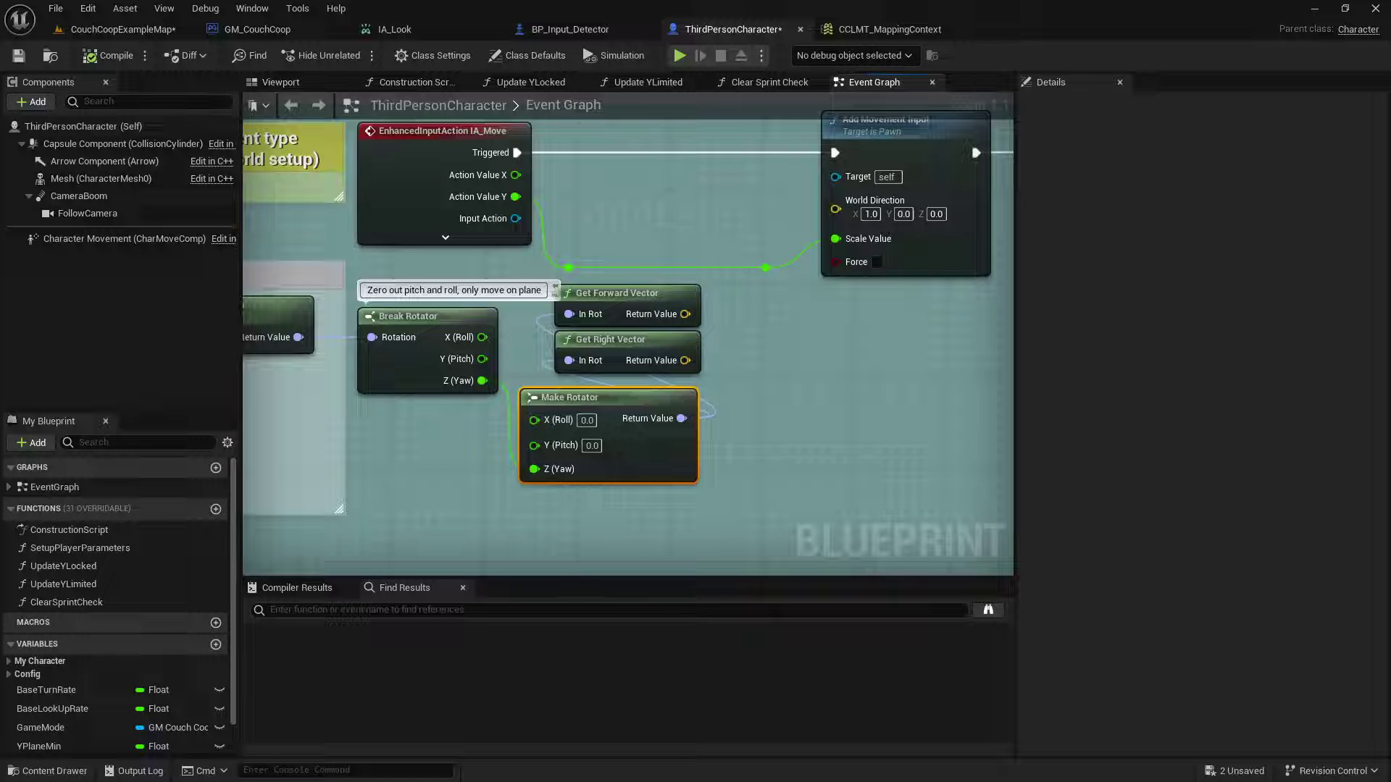
right_click_drag(531, 414, 576, 415)
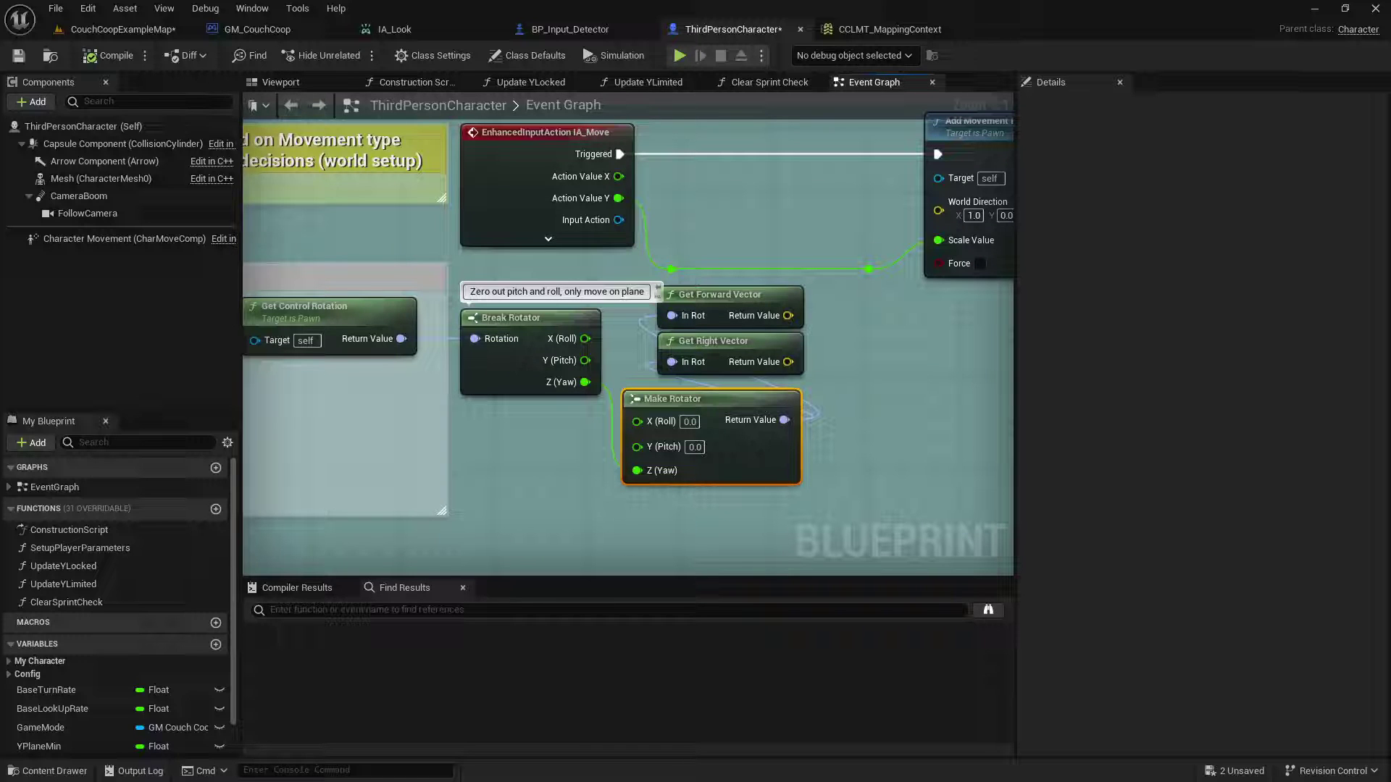
right_click_drag(879, 351, 815, 356)
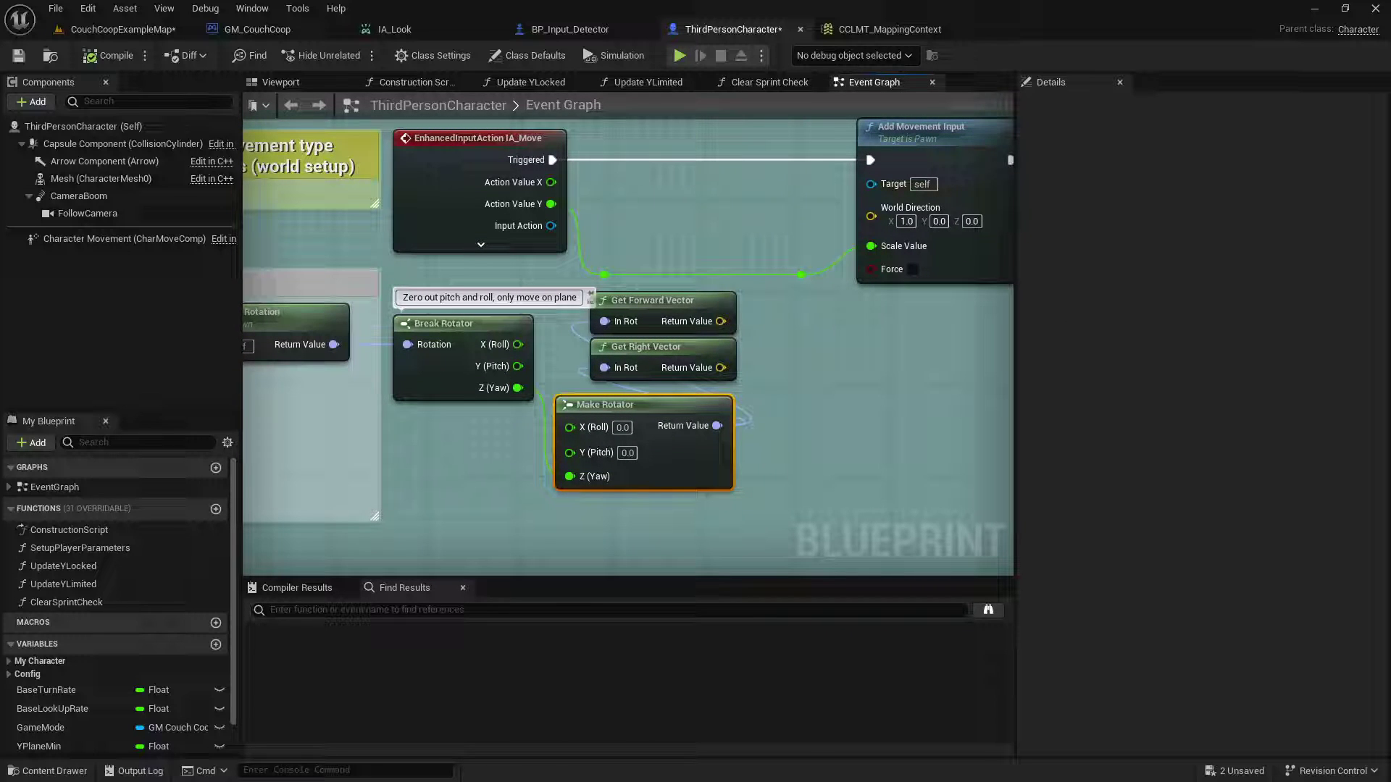
left_click_drag(550, 182, 605, 273)
left_click_drag(721, 367, 872, 208)
left_click(111, 55)
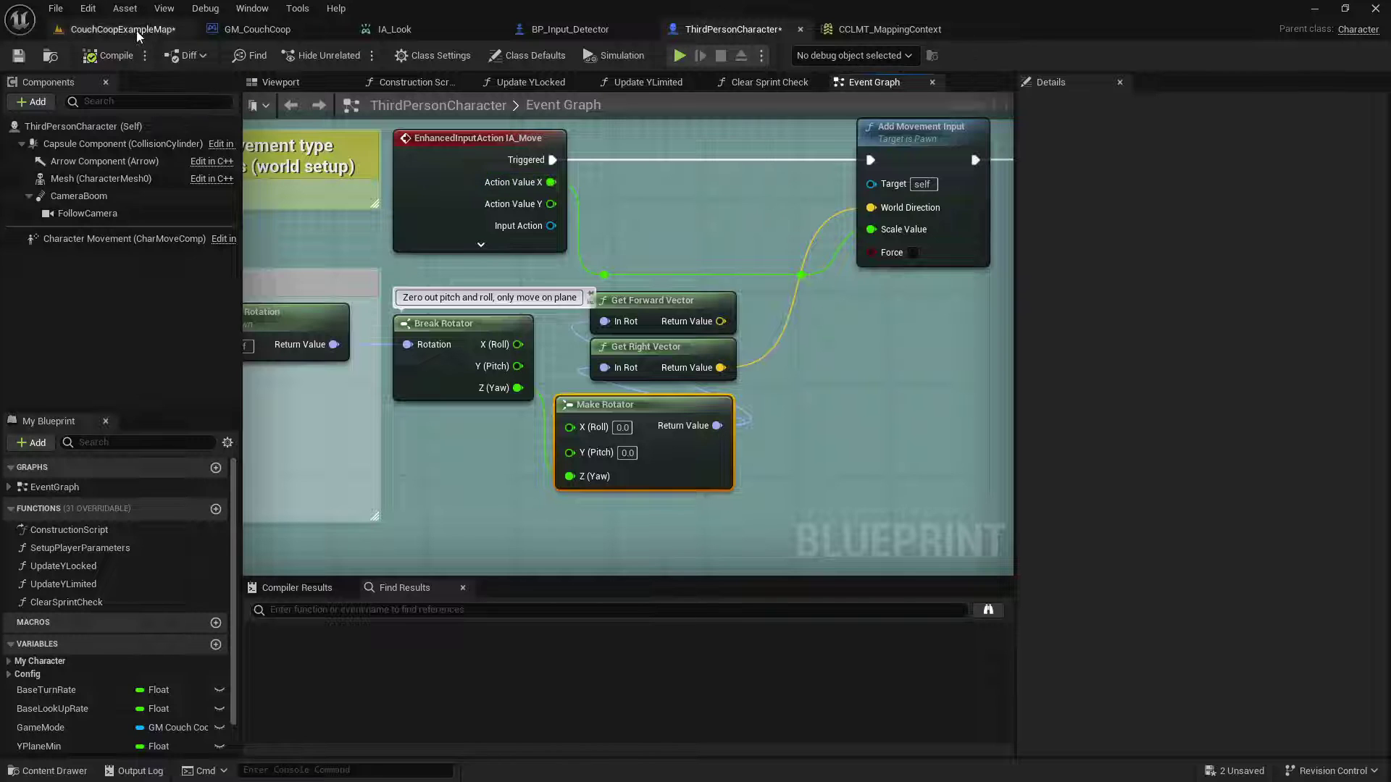
Step: Play the example map, join as the first player to test the sideways movement, and end the session
left_click(136, 31)
left_click(352, 55)
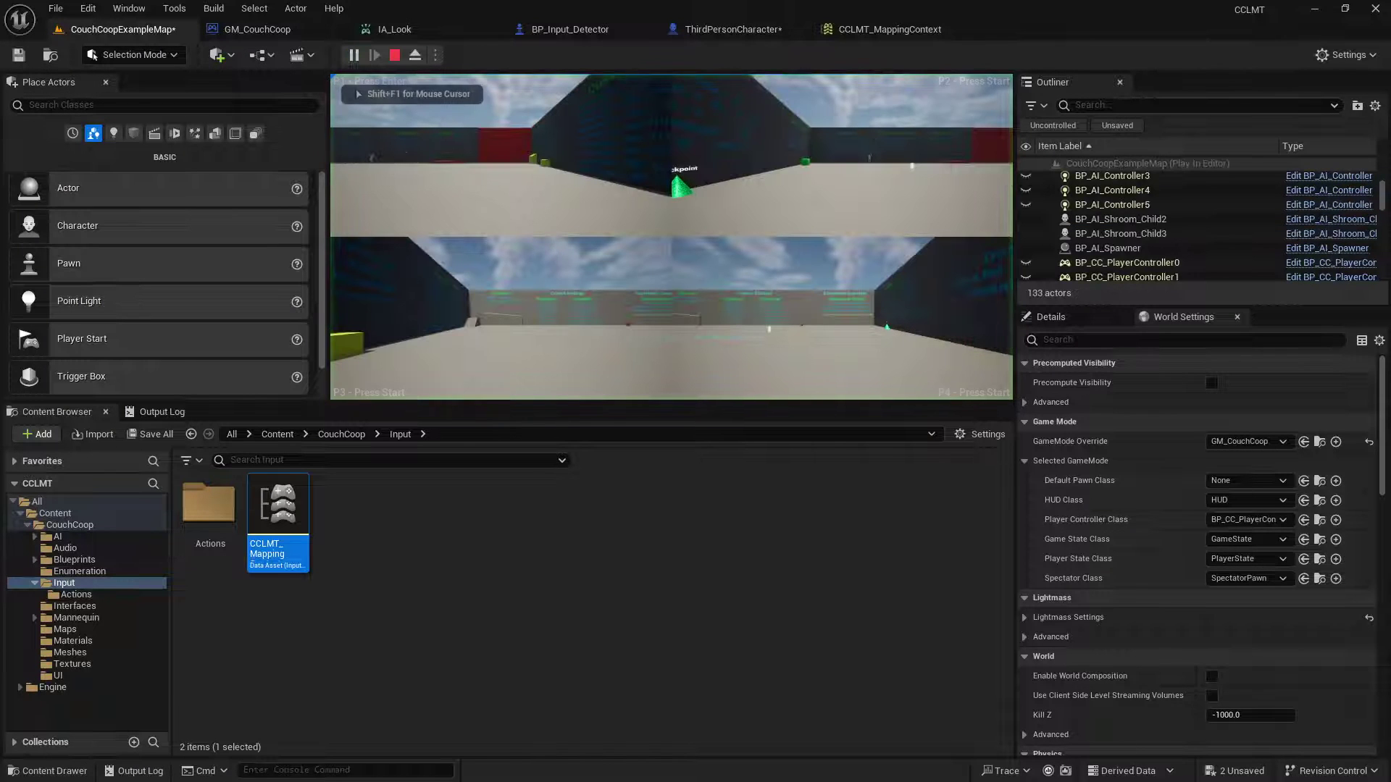
key("Return")
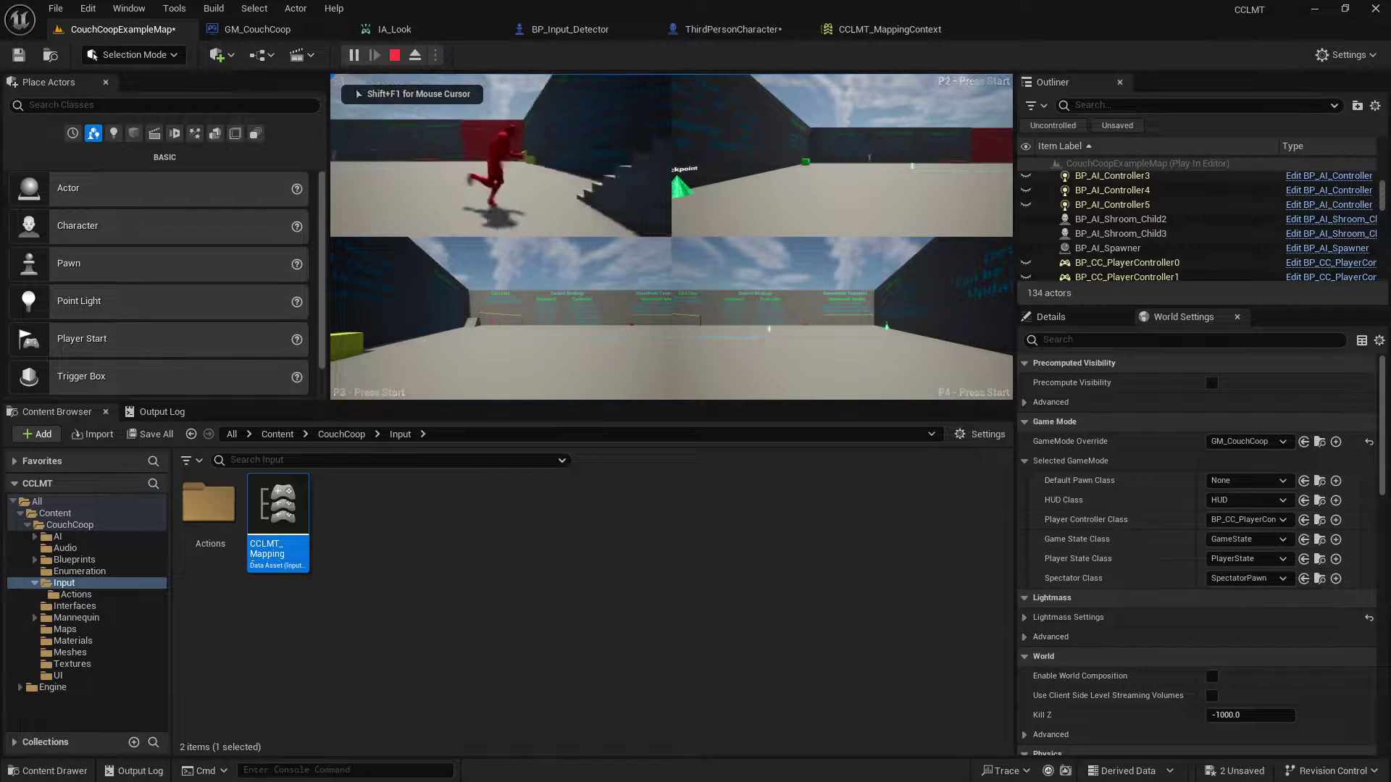
key("Escape")
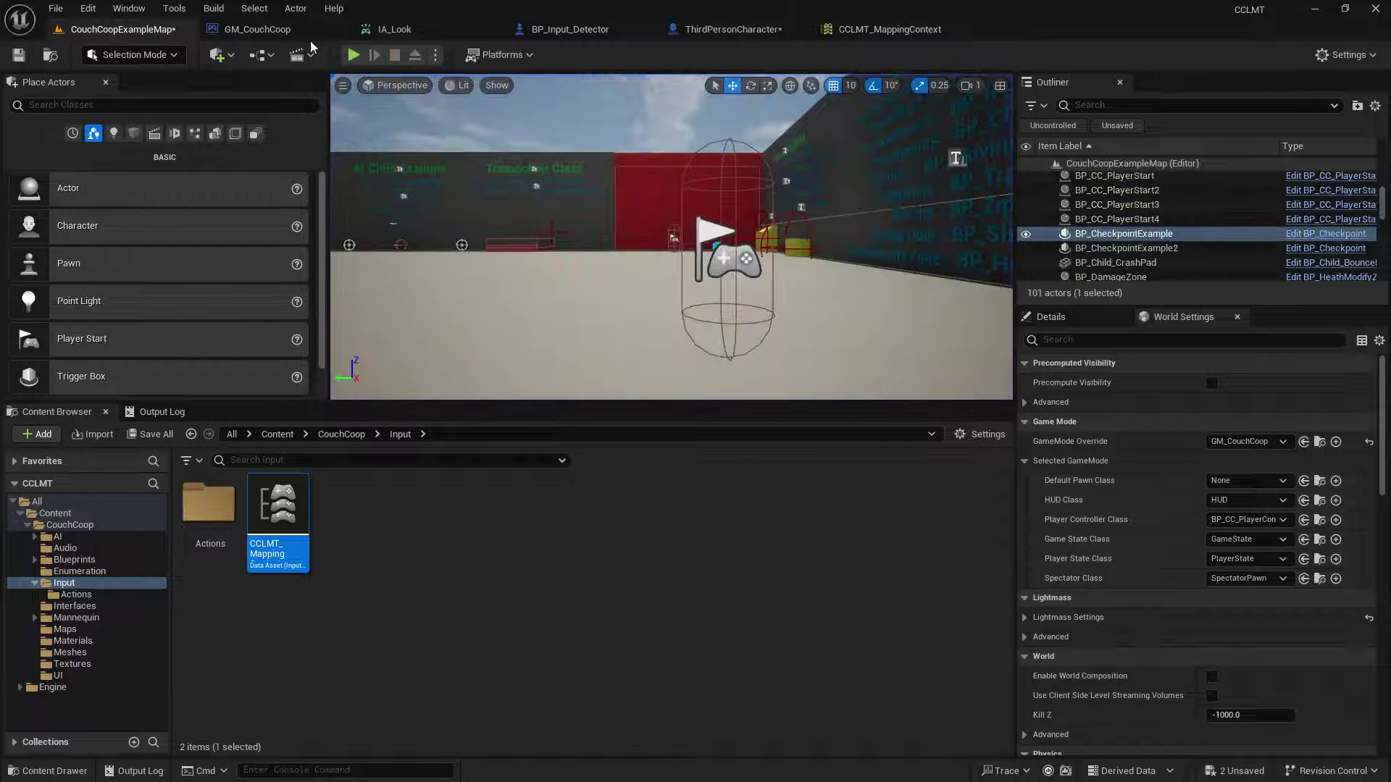
Step: Duplicate the Add Movement Input node in ThirdPersonCharacter and wire the copy between the original and Clear Sprint Check
left_click(728, 29)
right_click_drag(823, 273, 611, 249)
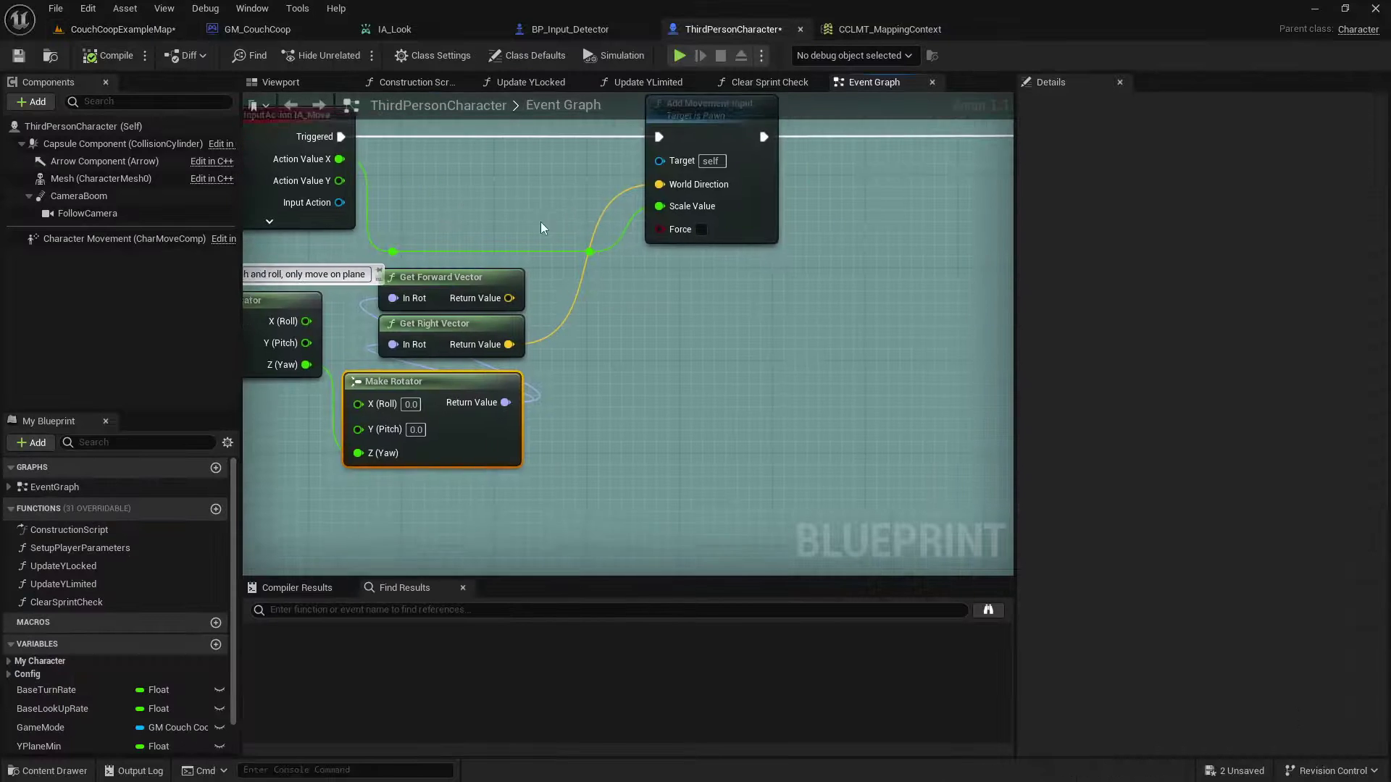
right_click_drag(662, 307, 604, 377)
left_click(641, 188)
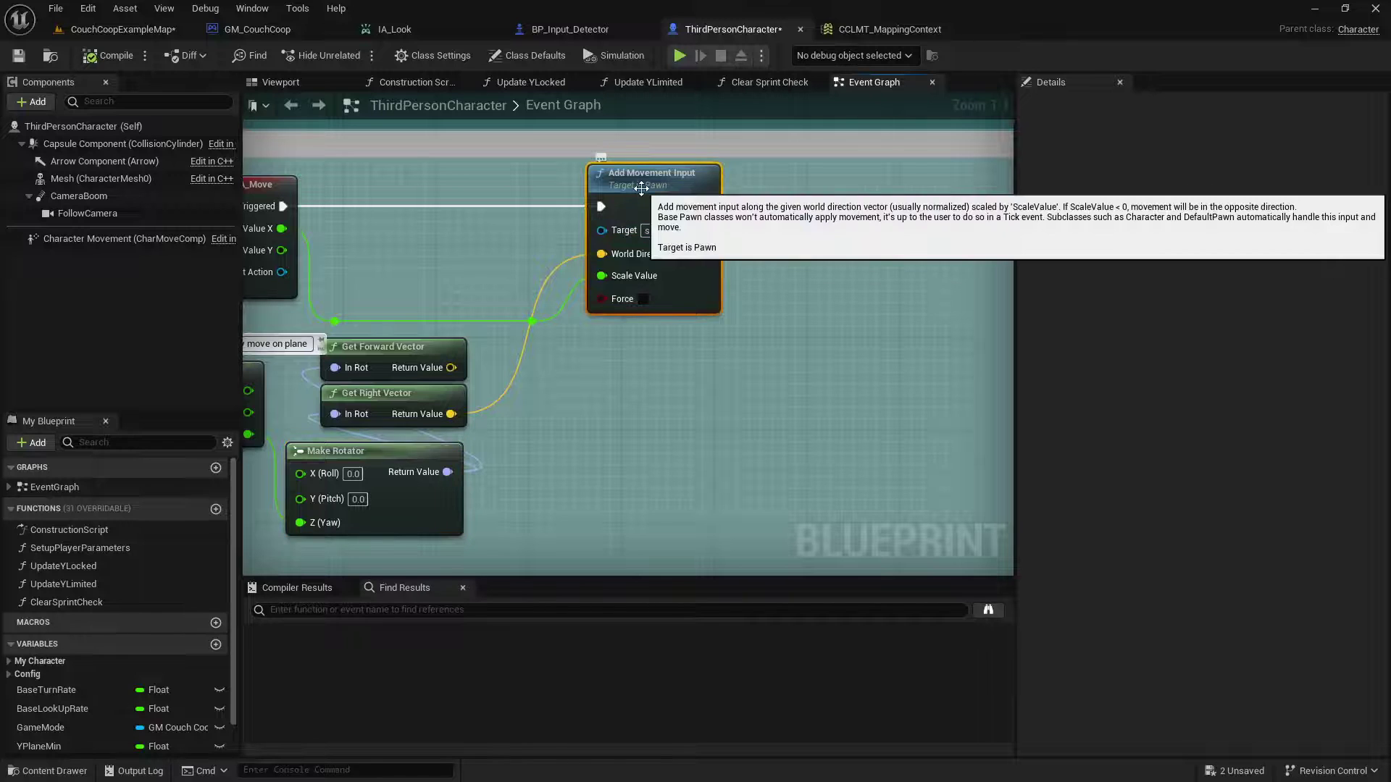
key("ctrl+c")
key("ctrl+v")
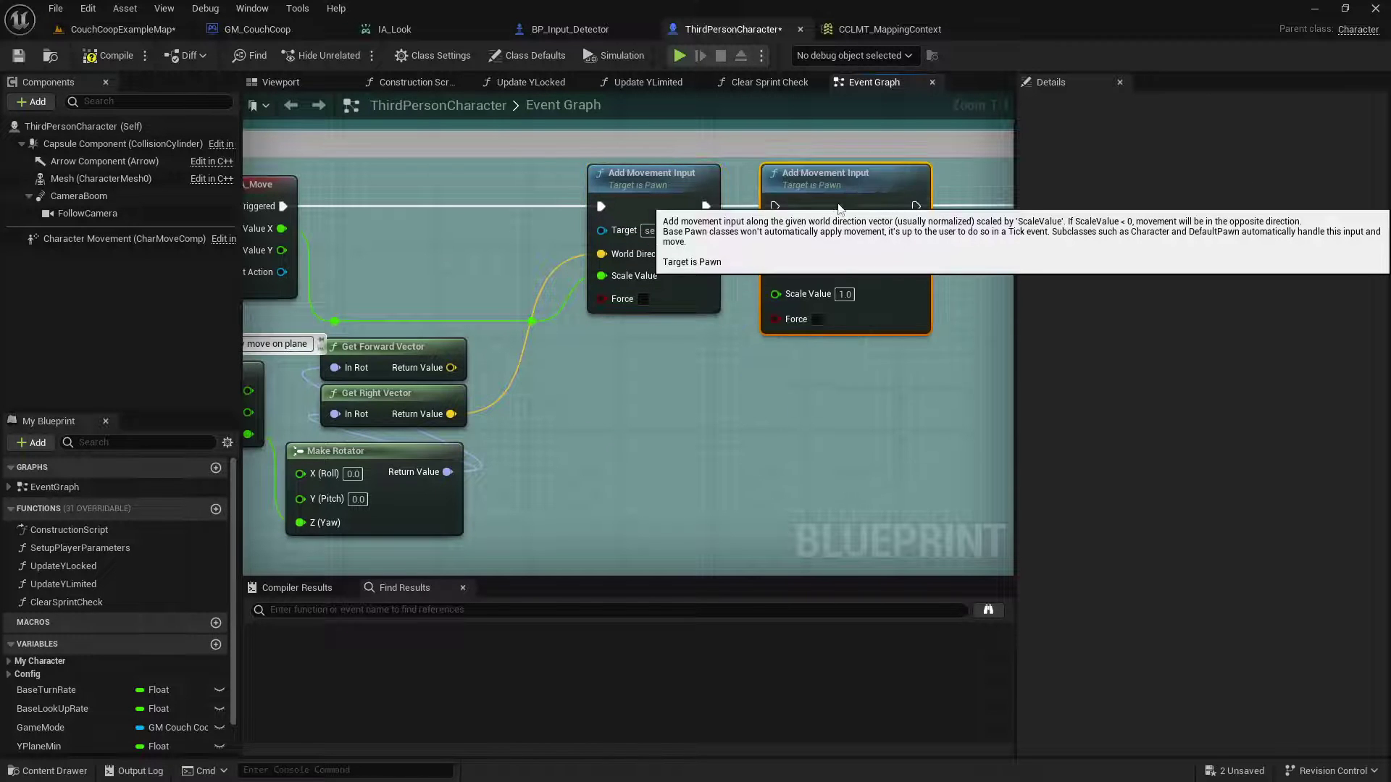
left_click_drag(709, 210, 784, 207)
right_click_drag(954, 273, 713, 281)
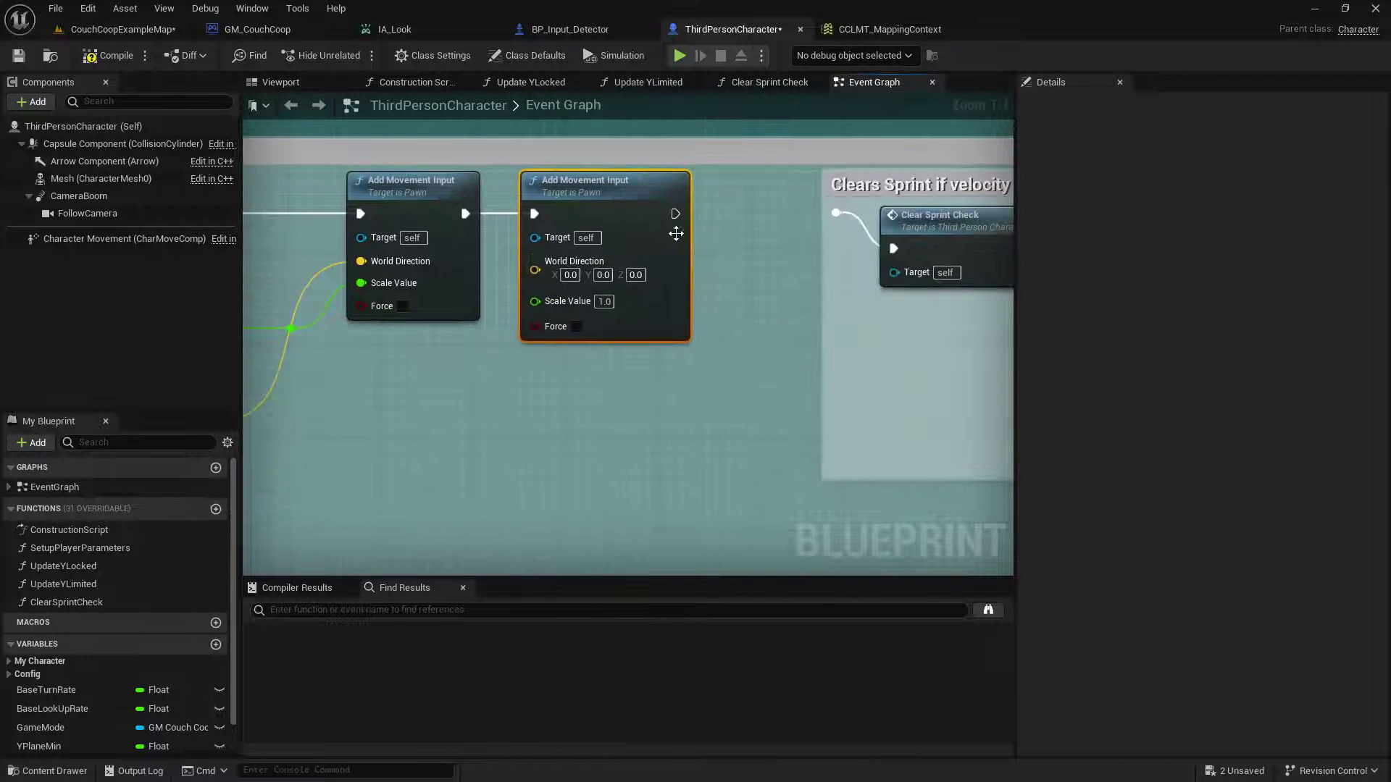
left_click_drag(675, 214, 838, 212)
Step: Connect Get Forward Vector to the second Add Movement Input's World Direction and Action Value Y to its Scale Value
right_click_drag(758, 287, 1013, 250)
left_click_drag(492, 337, 816, 232)
left_click_drag(321, 220, 817, 250)
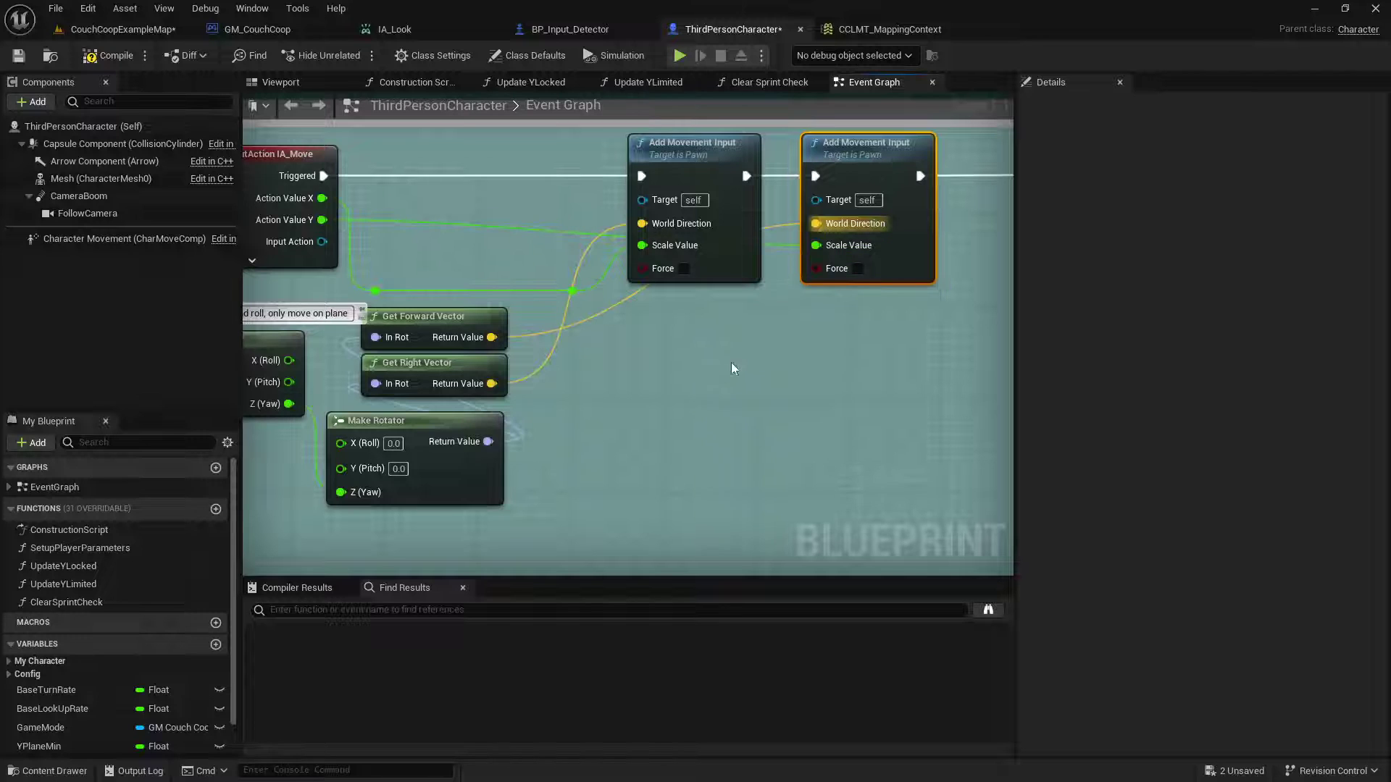
Step: Route the Action Value Y wire through two reroute points and shift the rotator and vector nodes slightly down
double_click(453, 223)
left_click_drag(366, 287, 320, 297)
left_click_drag(793, 317, 758, 316)
double_click(448, 234)
left_click_drag(450, 236, 351, 310)
right_click_drag(707, 445, 874, 427)
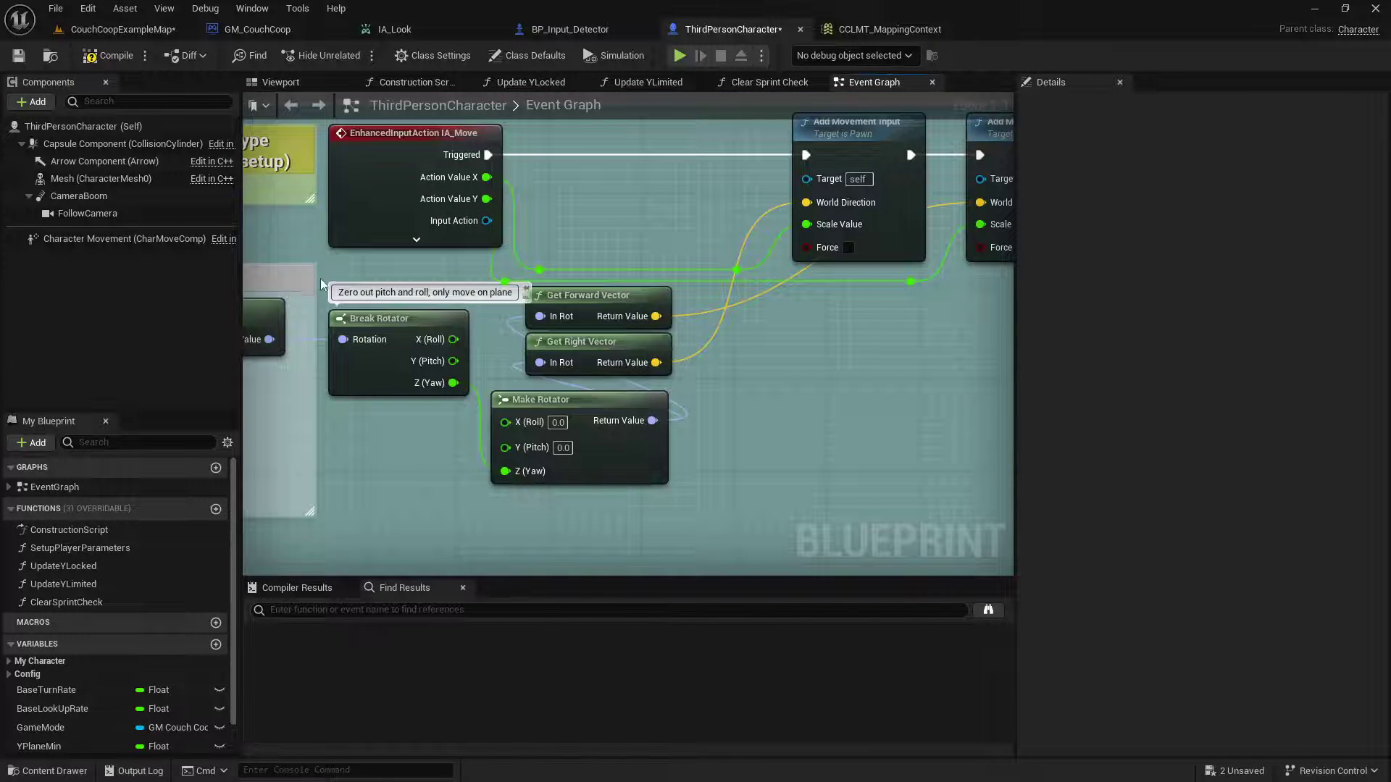
left_click_drag(324, 275, 626, 486)
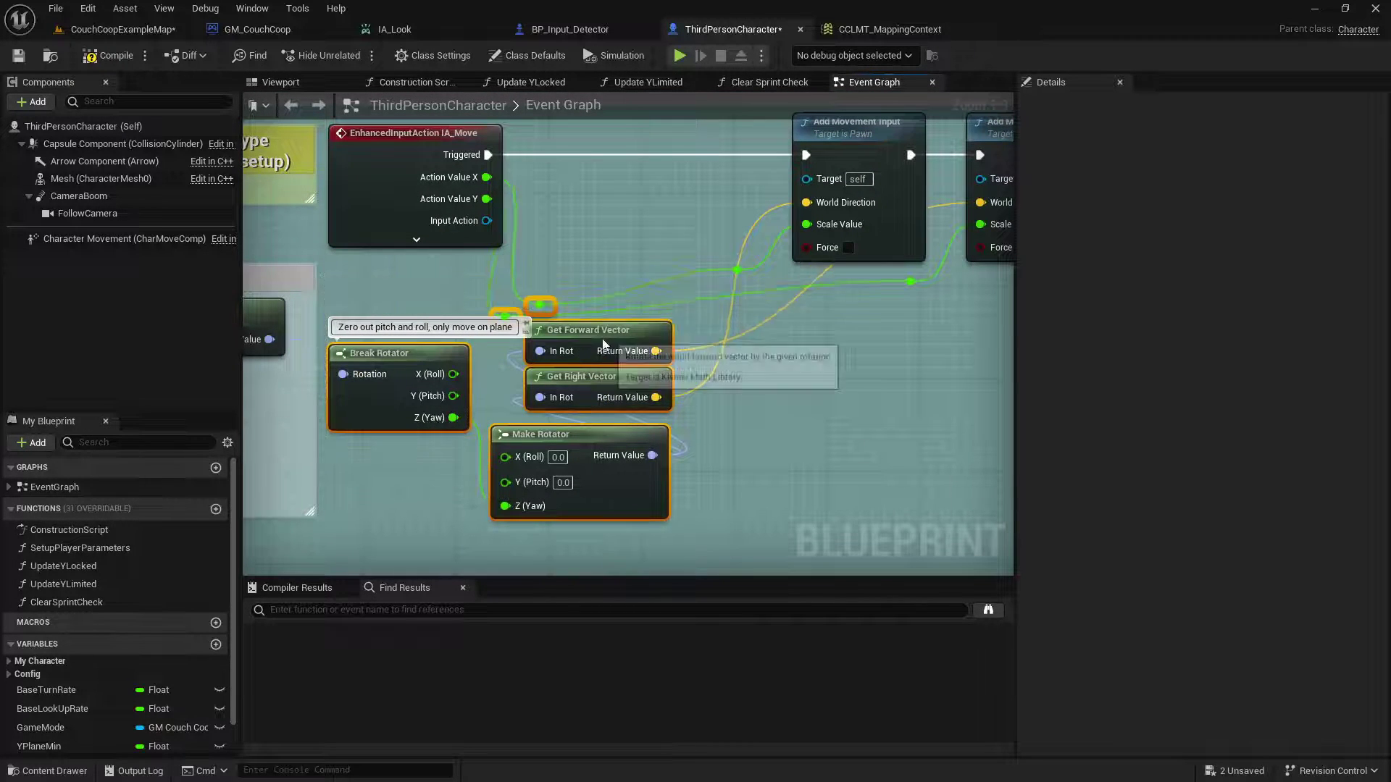
Step: Reposition the reroute points so the IA_Move Action Value X and Y wires run clear above the vector nodes
left_click(902, 330)
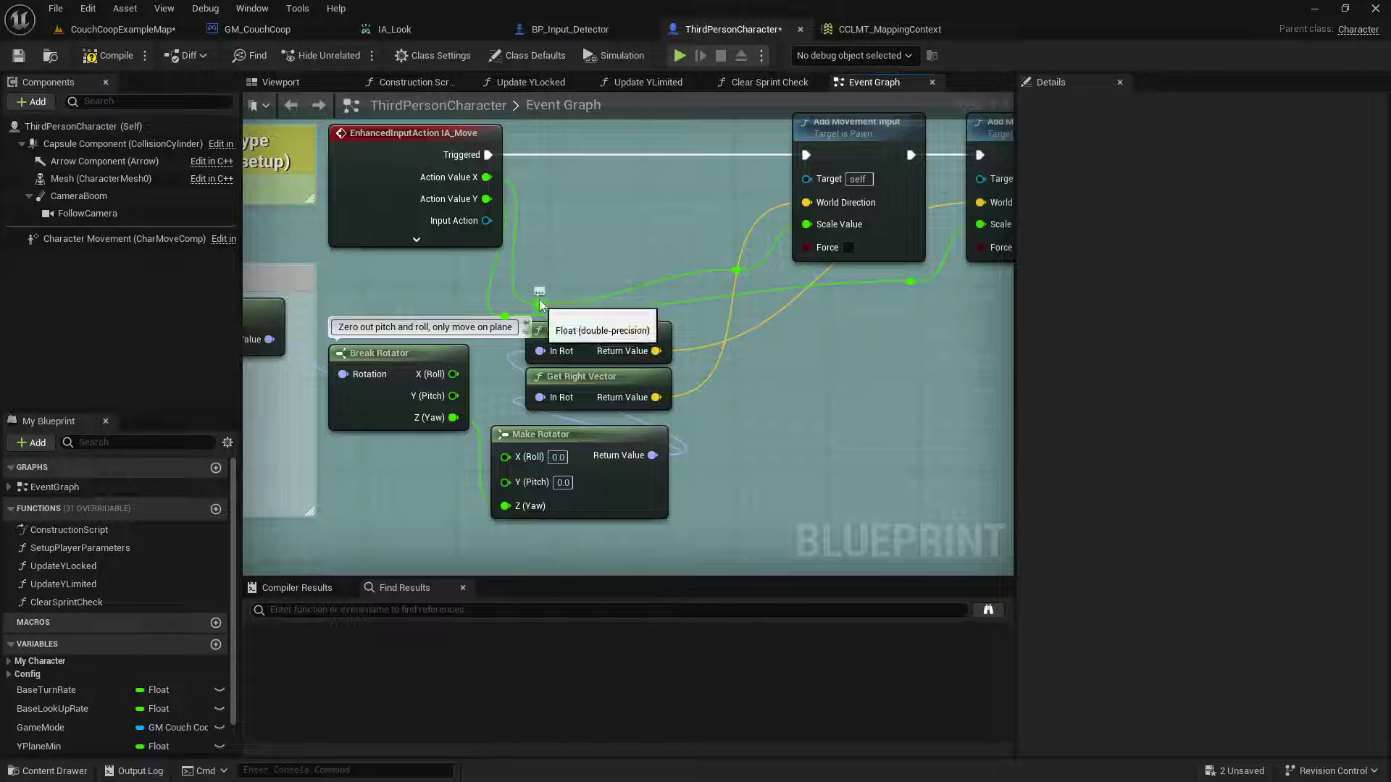
mouse_move(540, 303)
left_mouse_down()
mouse_move(559, 281)
mouse_move(516, 317)
mouse_move(527, 298)
left_mouse_up()
left_click(757, 341)
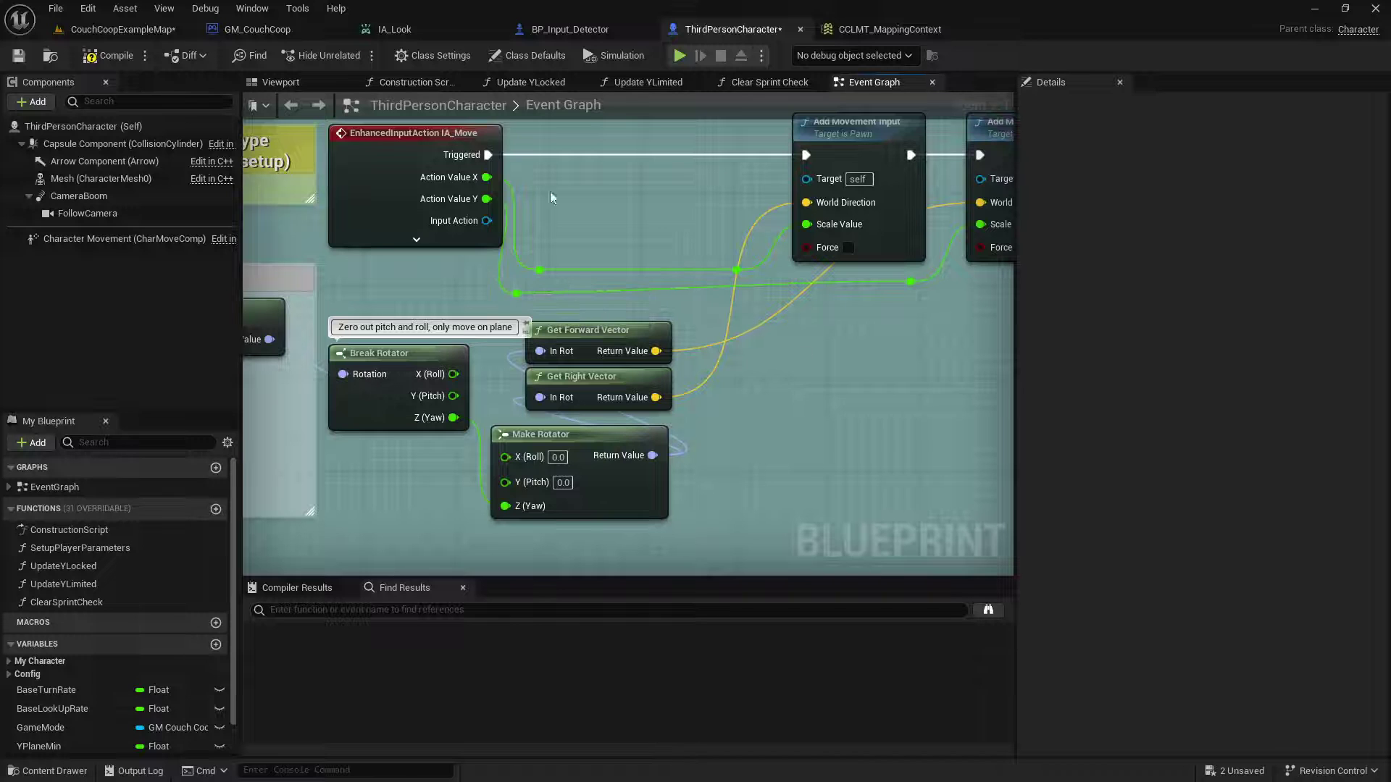
Step: Play the example map, test the first player's forward and sideways movement, and end the session
left_click(133, 33)
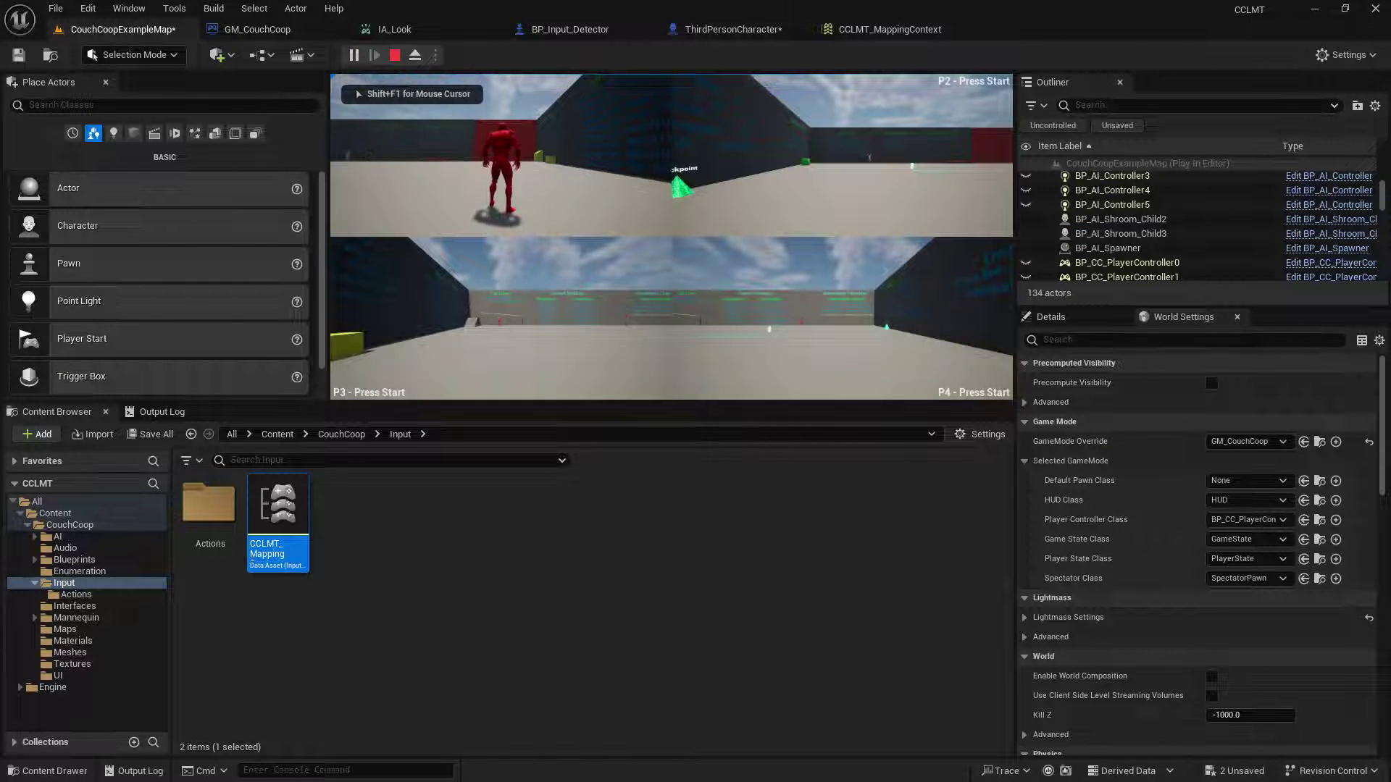
key("w")
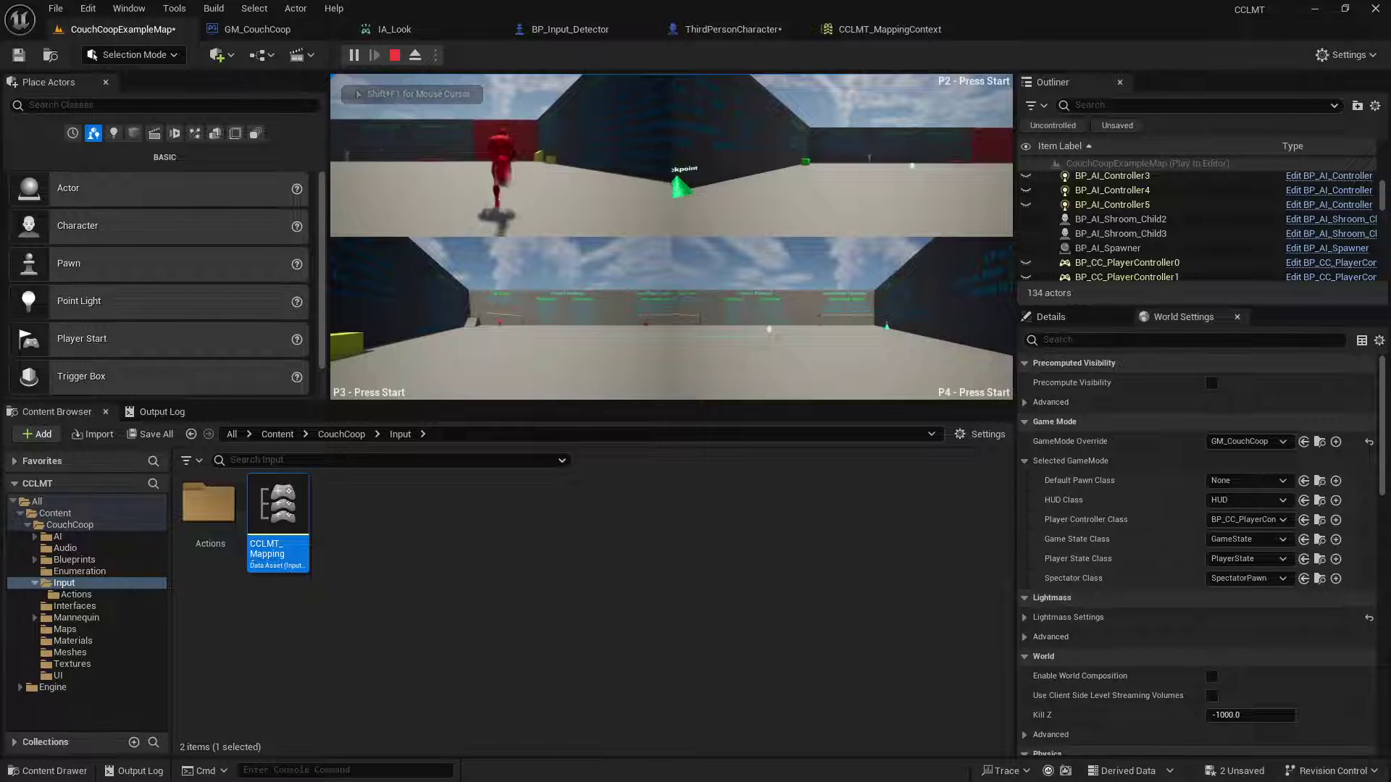
key("d")
key("w")
key("shift+F1")
key("Escape")
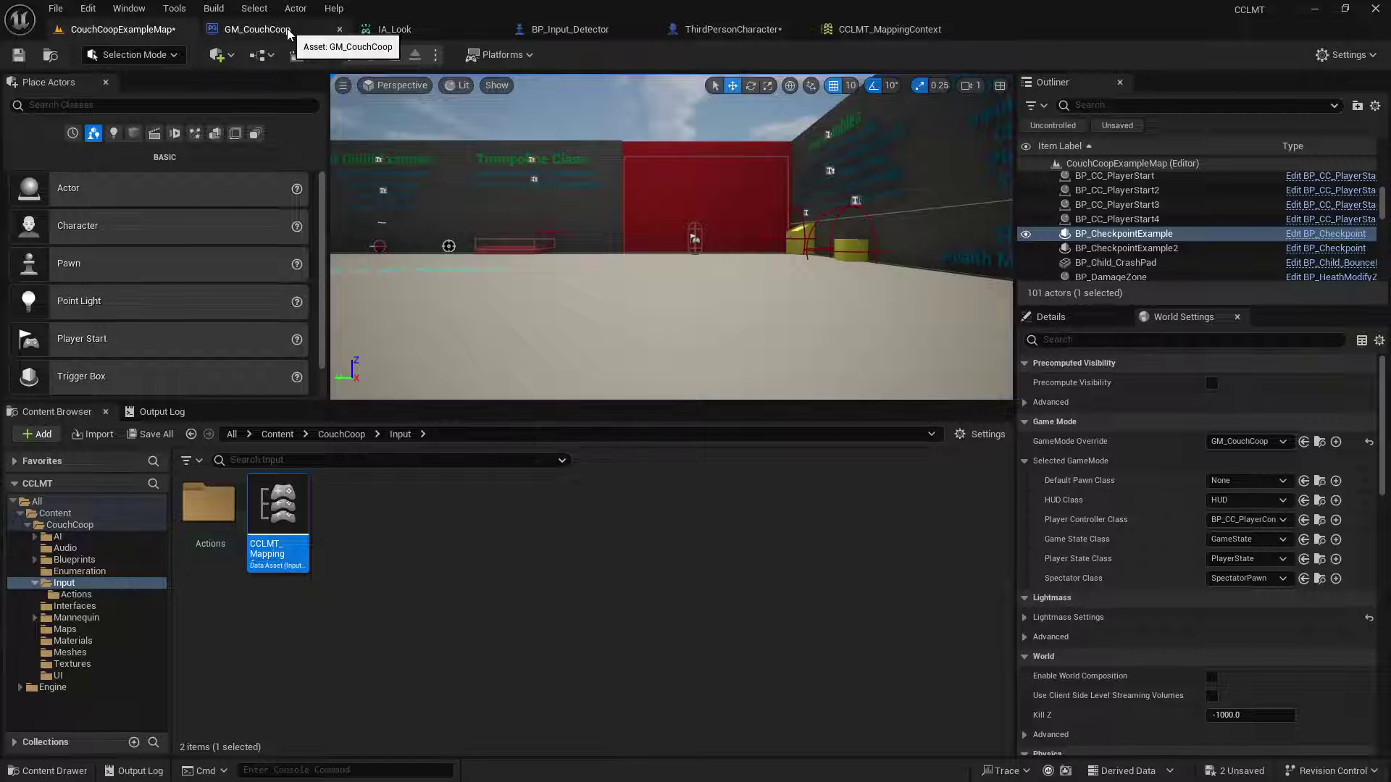
Step: Add an EnhancedInputAction IA_Look event in the empty area below the existing nodes of ThirdPersonCharacter's Event Graph
left_click(299, 27)
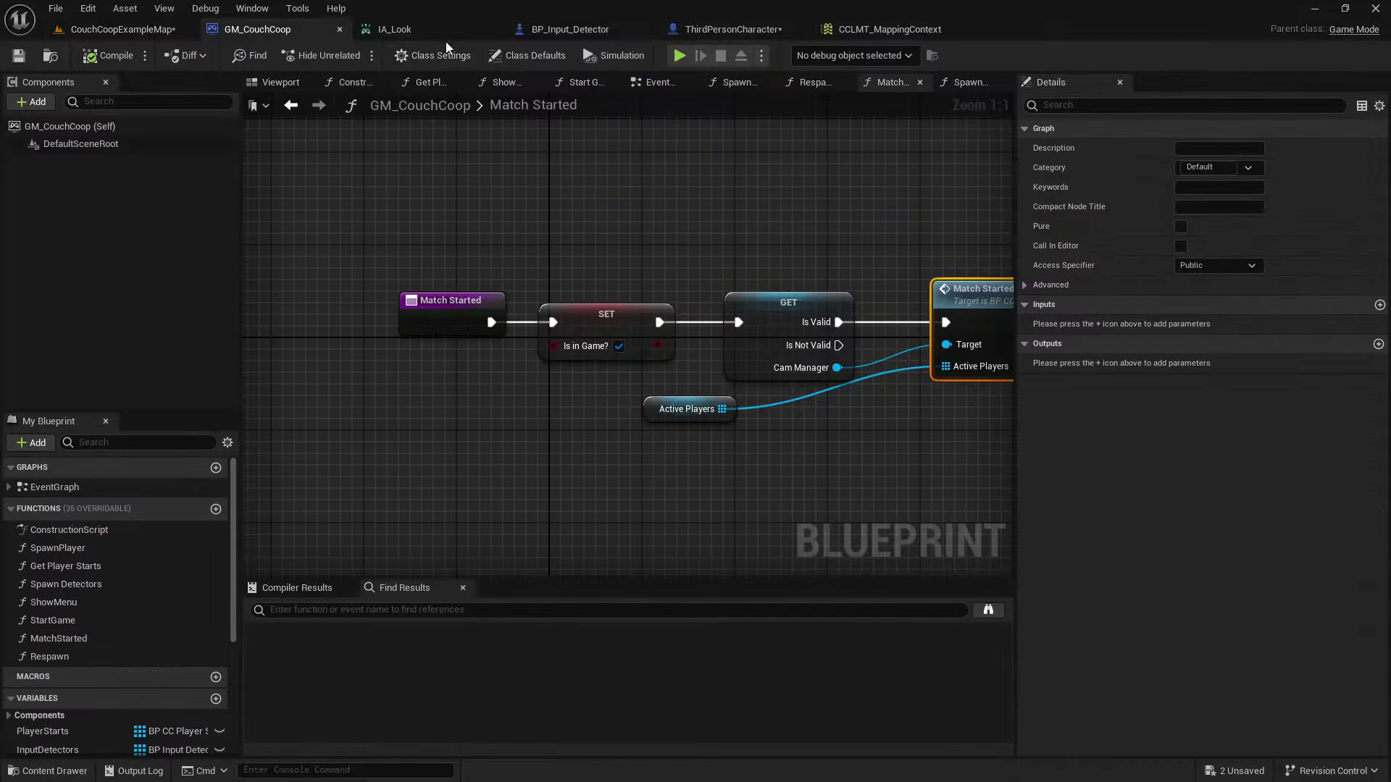
left_click(674, 34)
scroll(638, 266, "down", 5)
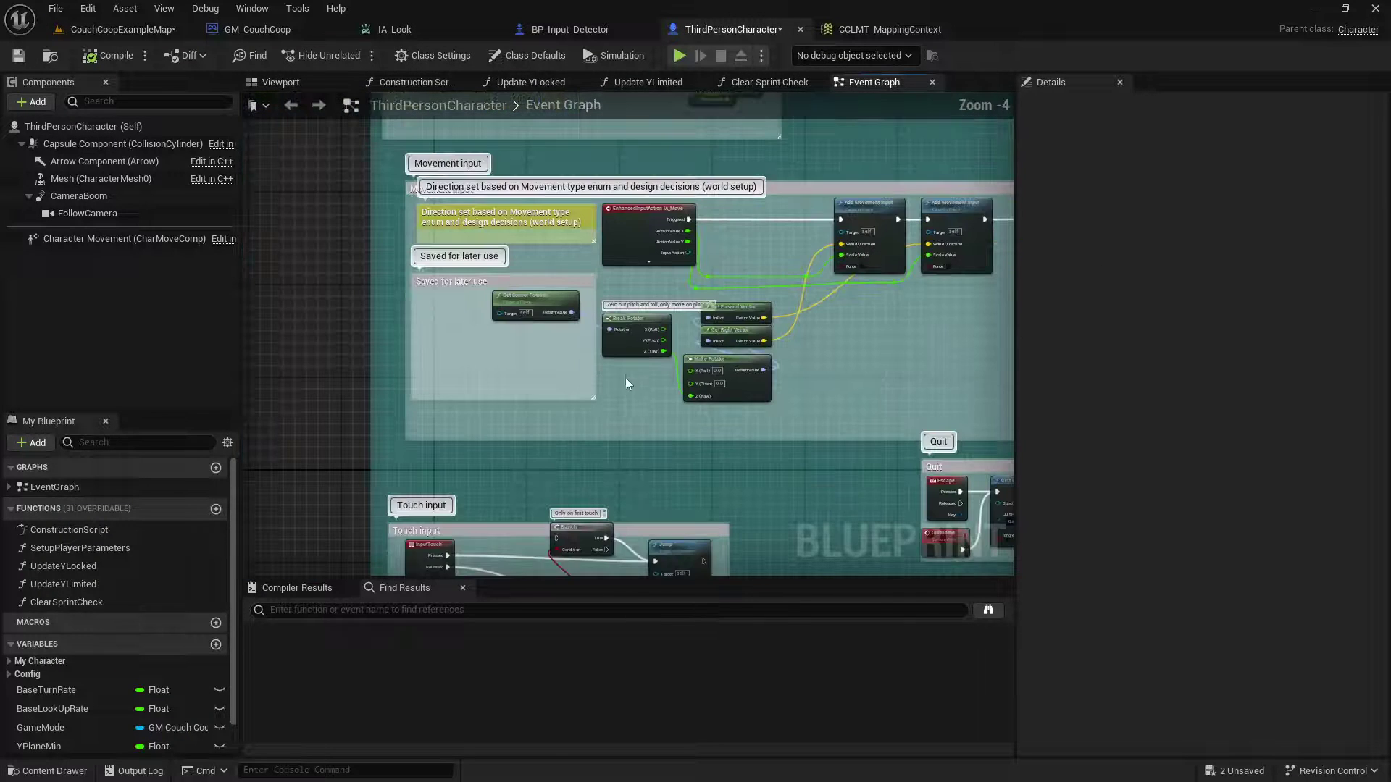
right_click_drag(646, 403, 591, 252)
right_click_drag(670, 348, 630, 178)
right_click_drag(630, 381, 646, 183)
right_click_drag(634, 409, 693, 8)
right_click(486, 365)
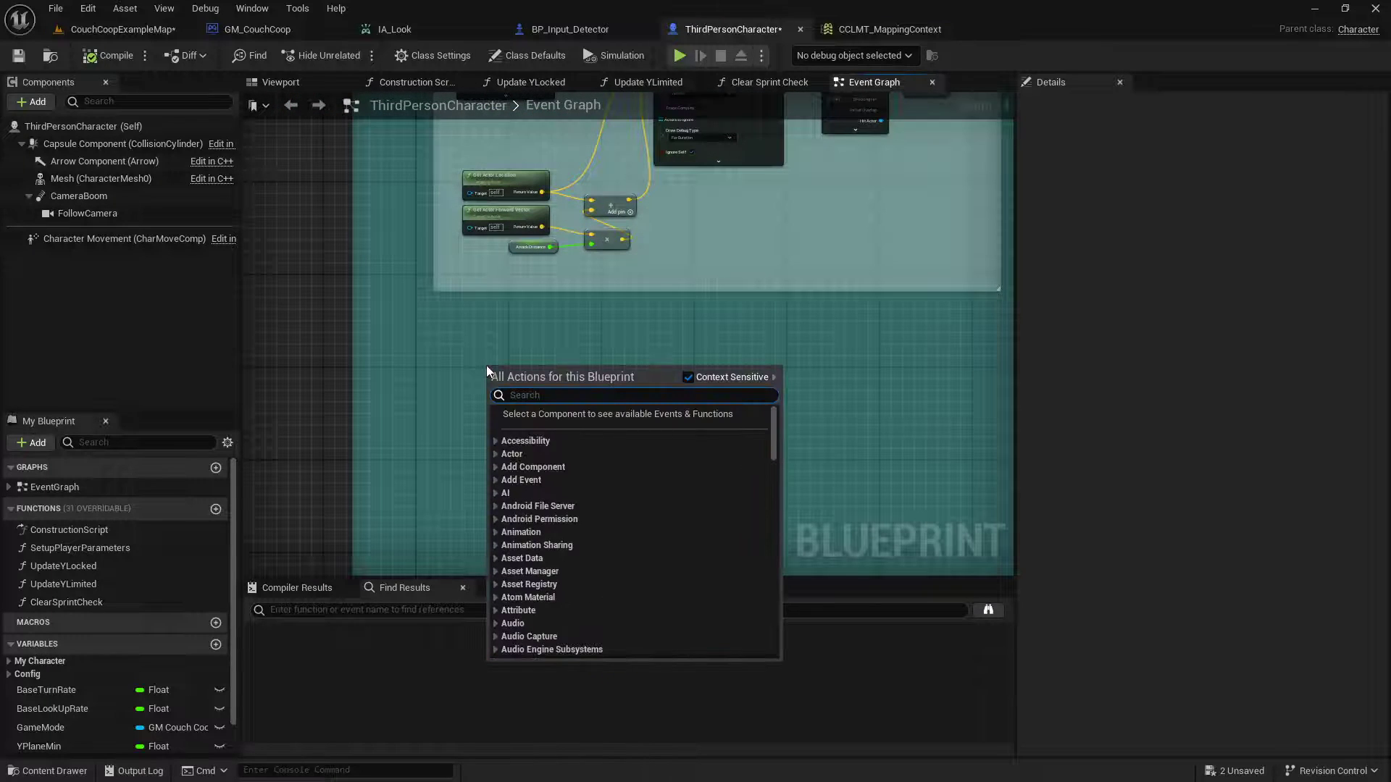
type("IA_Look")
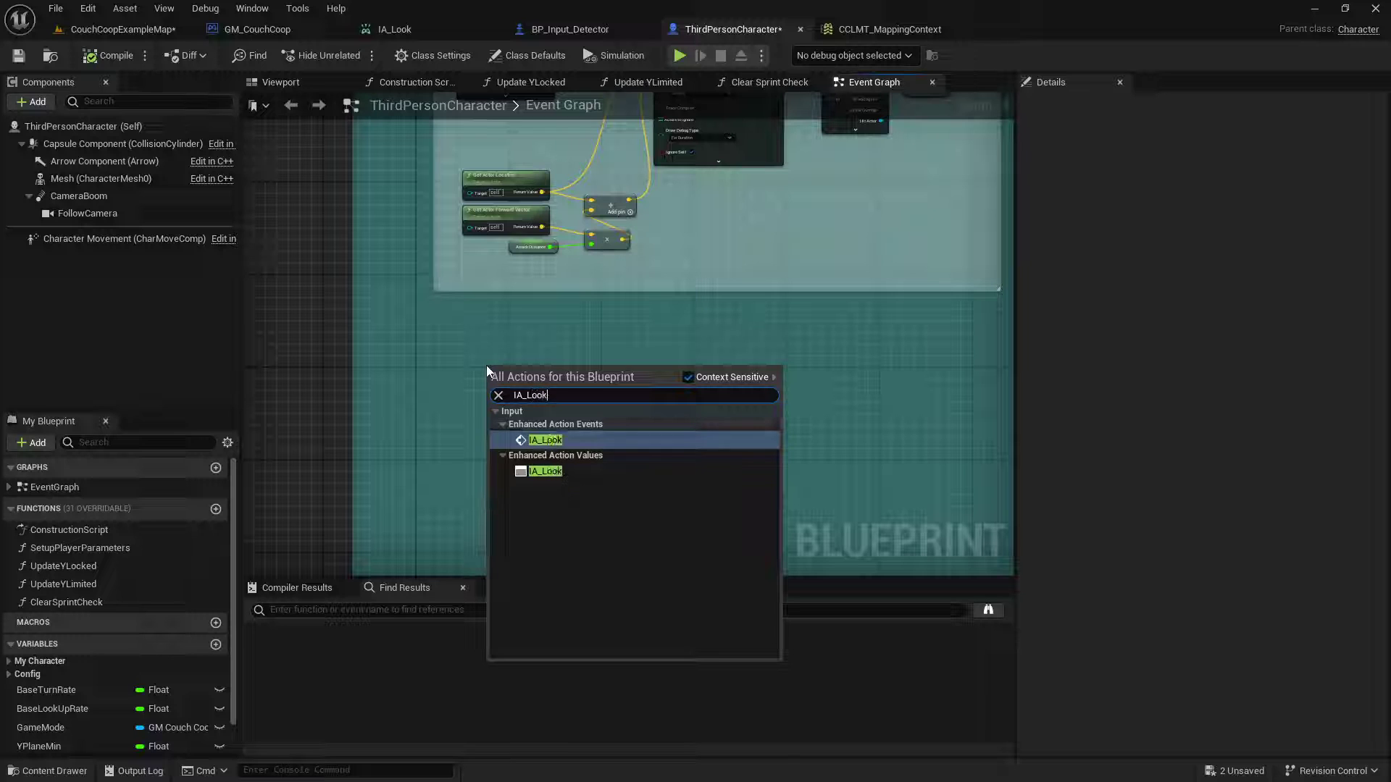
left_click(532, 439)
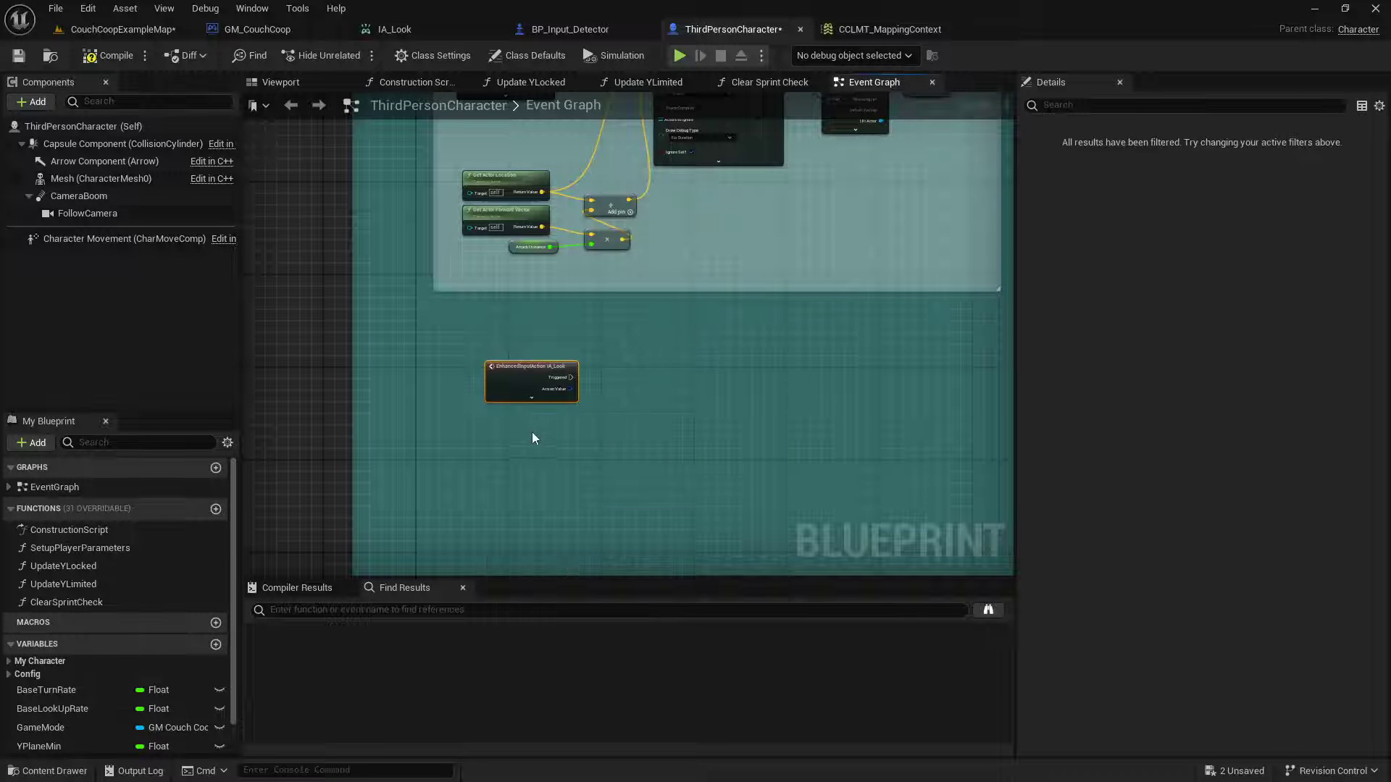
Step: Split the IA_Look event's Action Value pin into separate X and Y values
scroll(520, 429, "up", 4)
right_click(609, 353)
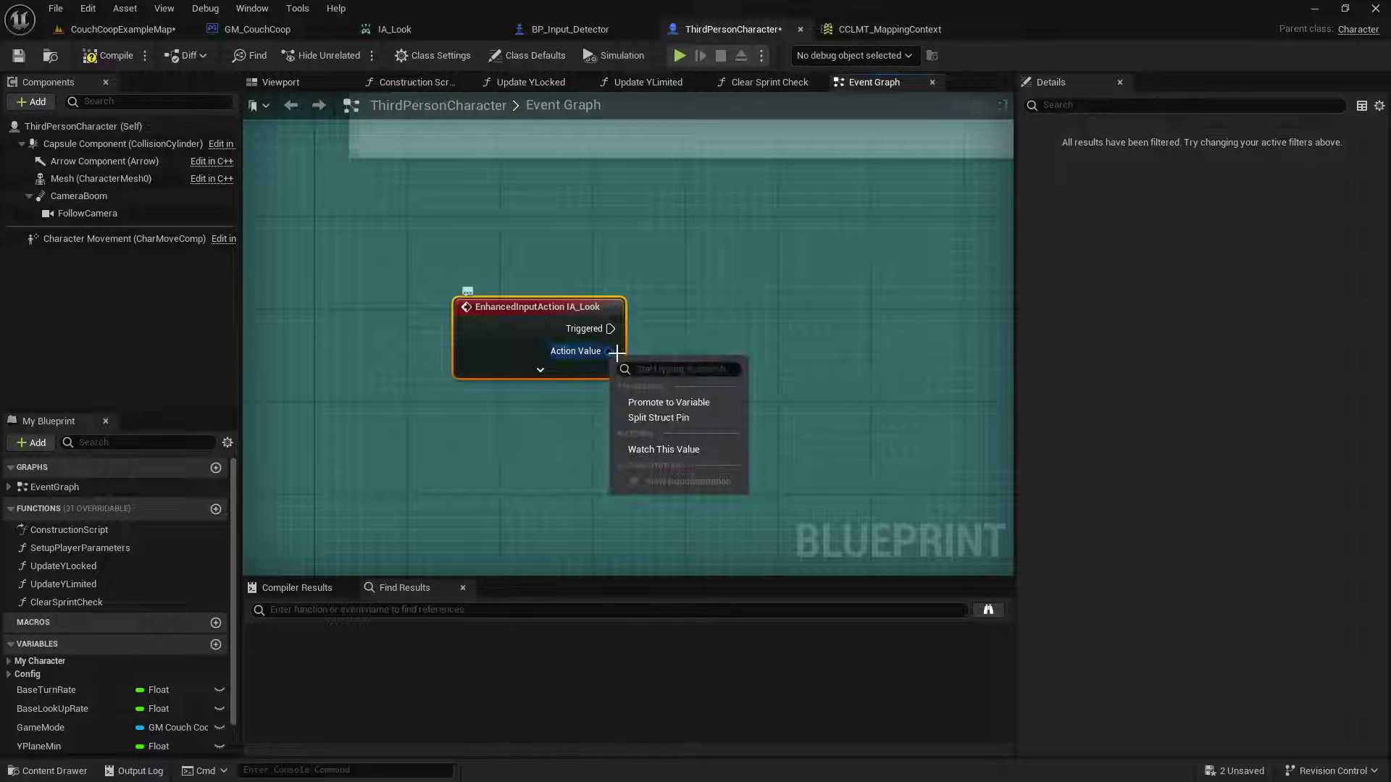
left_click(643, 419)
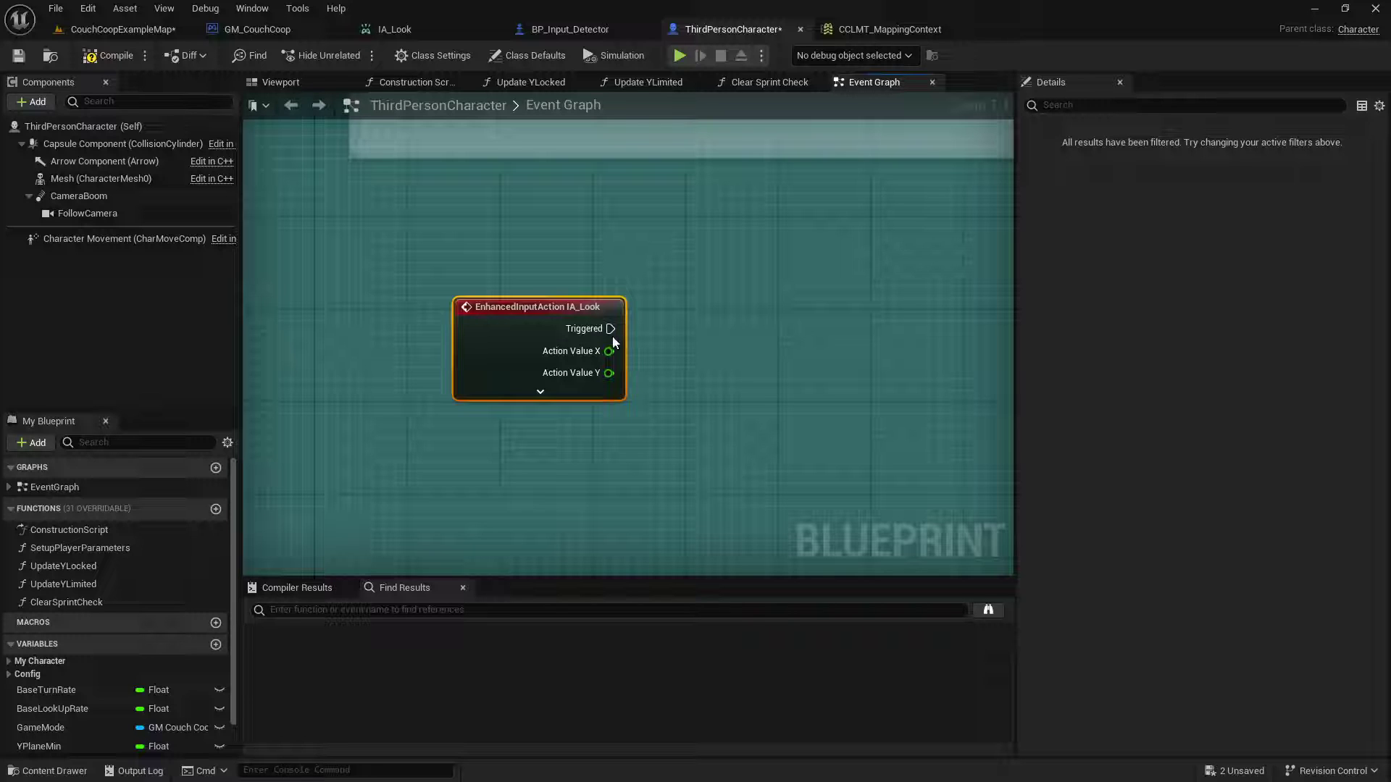
Step: Chain an Add Controller Pitch Input node and an Add Controller Yaw Input node after IA_Look's Triggered output
left_click_drag(610, 329, 731, 321)
type("add")
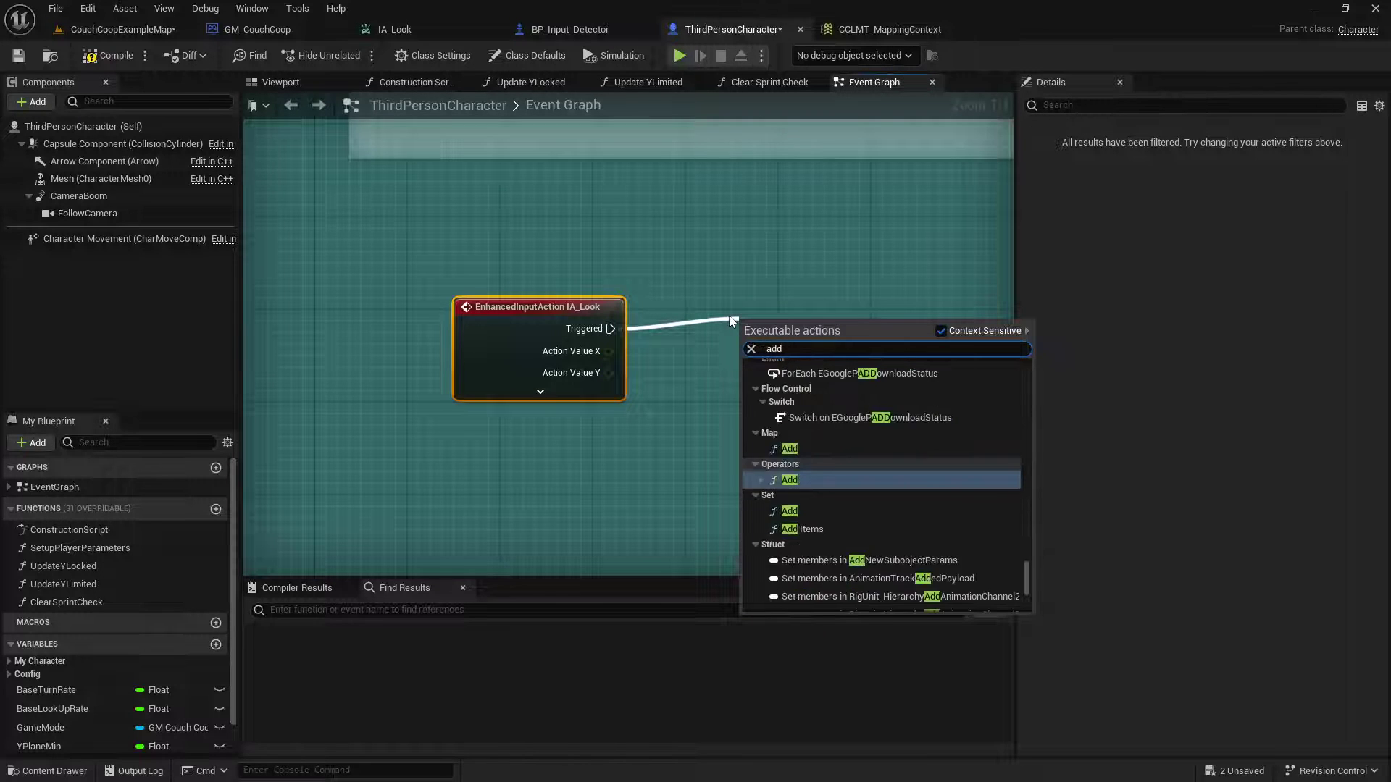
type(" controller")
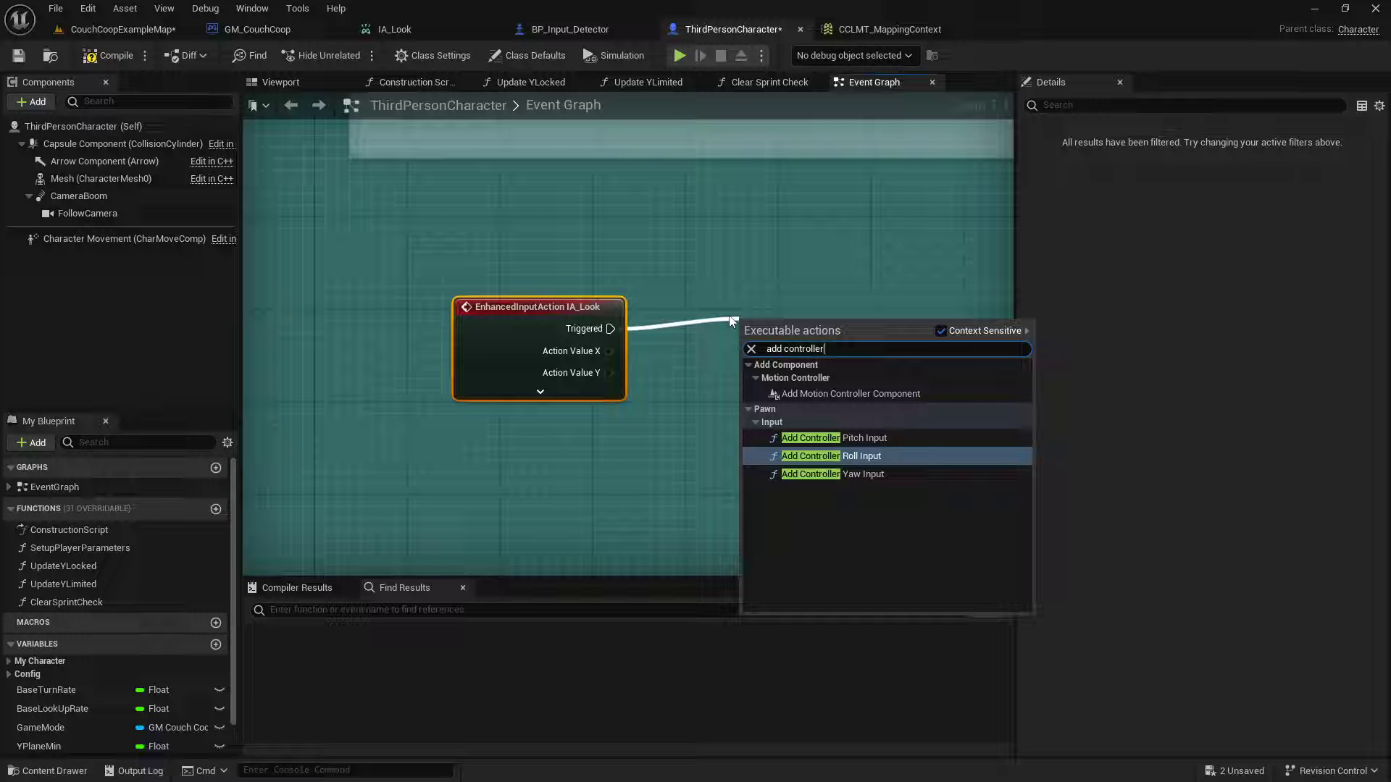
left_click(833, 438)
left_click_drag(799, 345, 929, 321)
type("add controller")
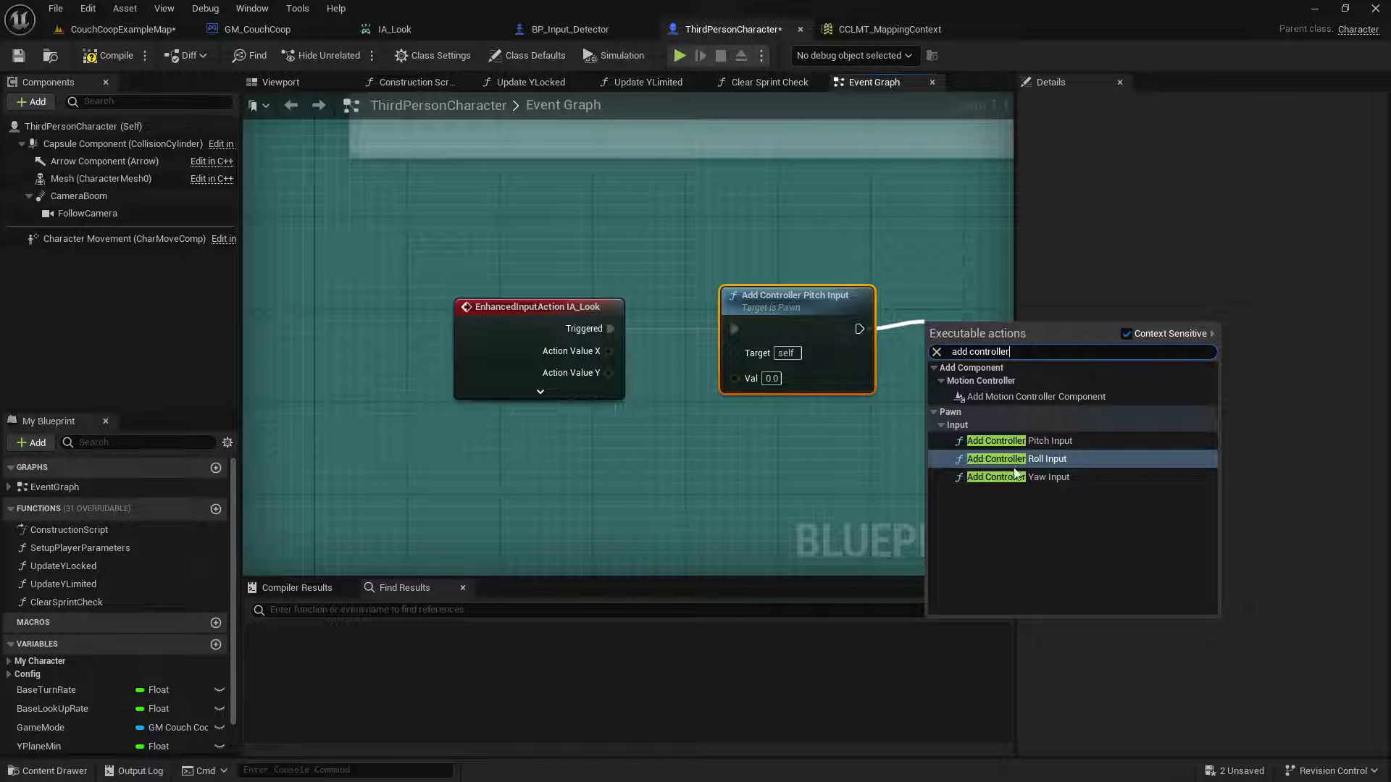
left_click(1018, 476)
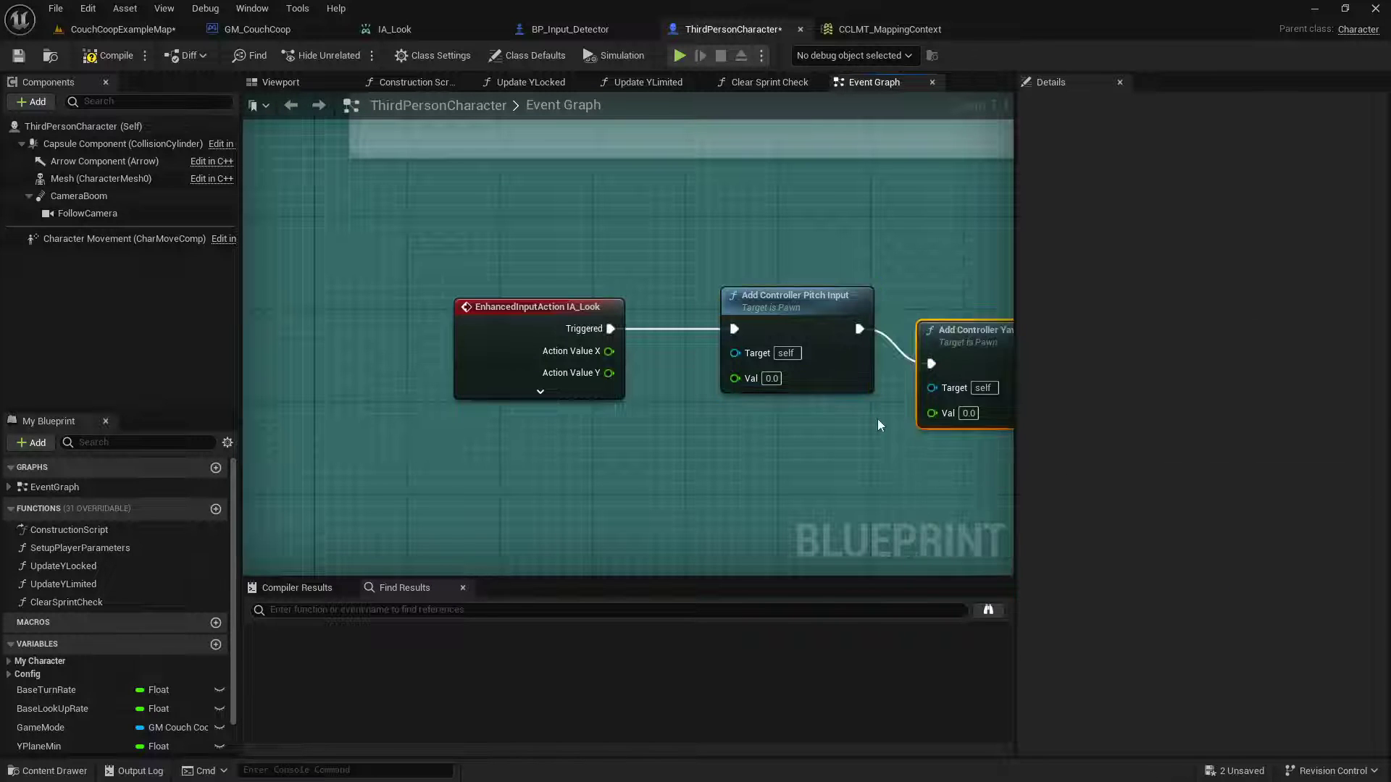
Step: Align the yaw node with the pitch node and connect Action Value X to the yaw Val and Action Value Y to the pitch Val
right_click_drag(967, 360, 711, 353)
left_click_drag(711, 352, 759, 317)
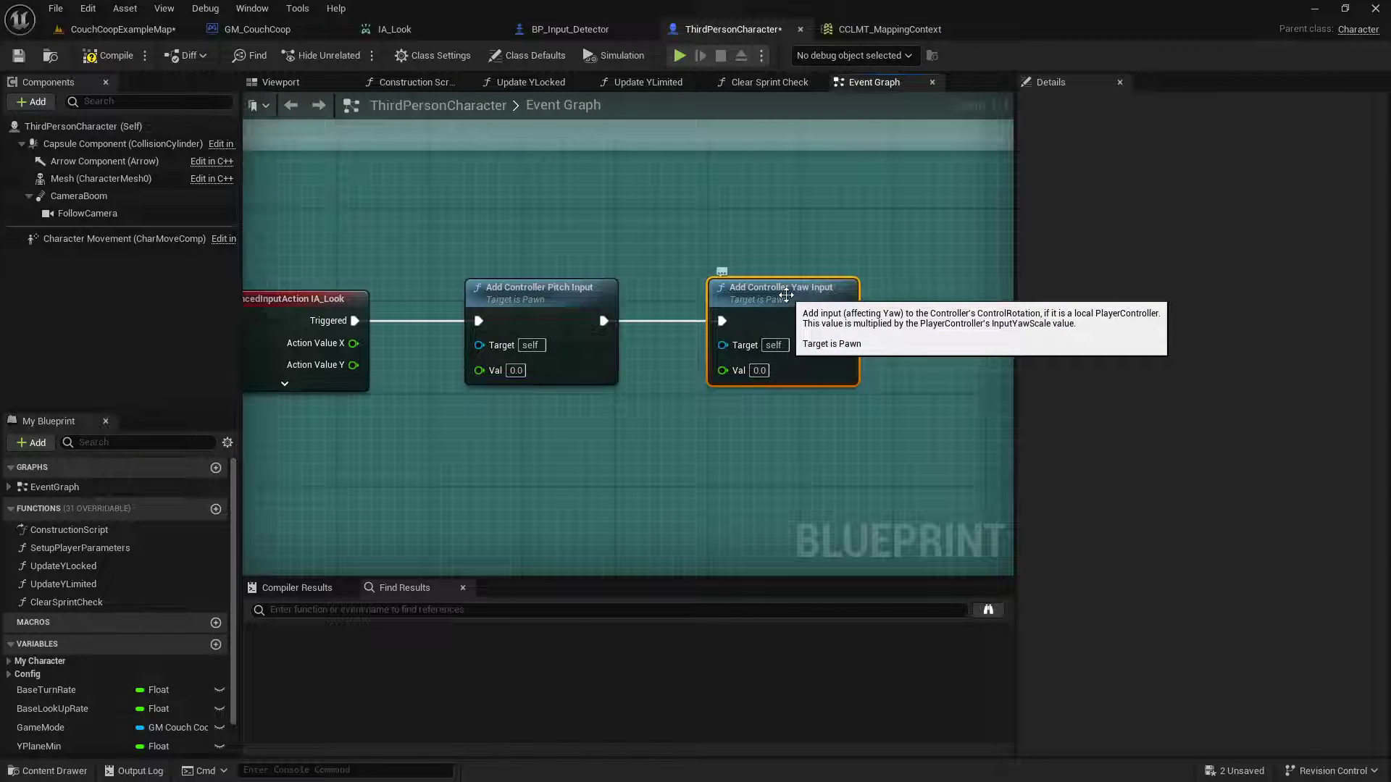
left_click_drag(353, 343, 723, 370)
left_click_drag(353, 365, 479, 371)
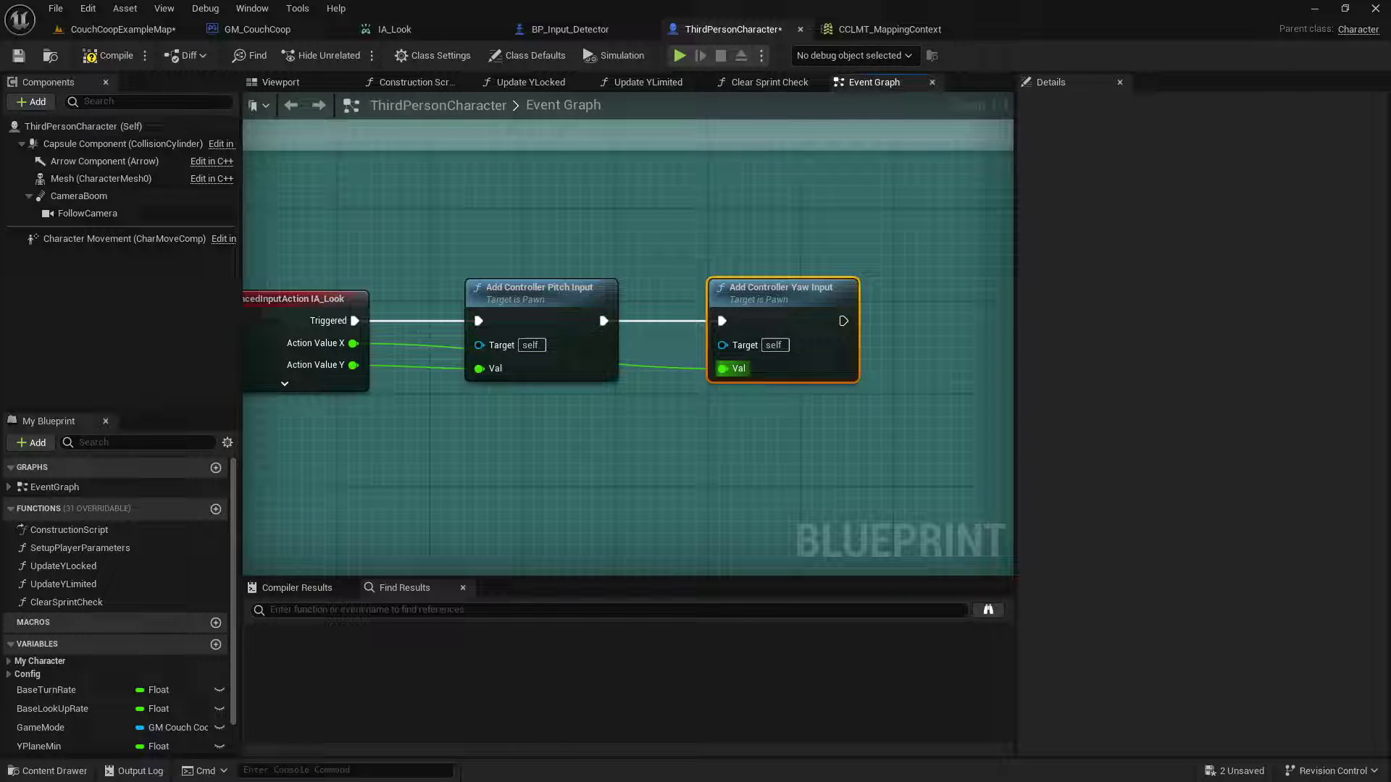
Step: Play the example map to test looking and moving with two players, then start another session and stop it
left_click(112, 29)
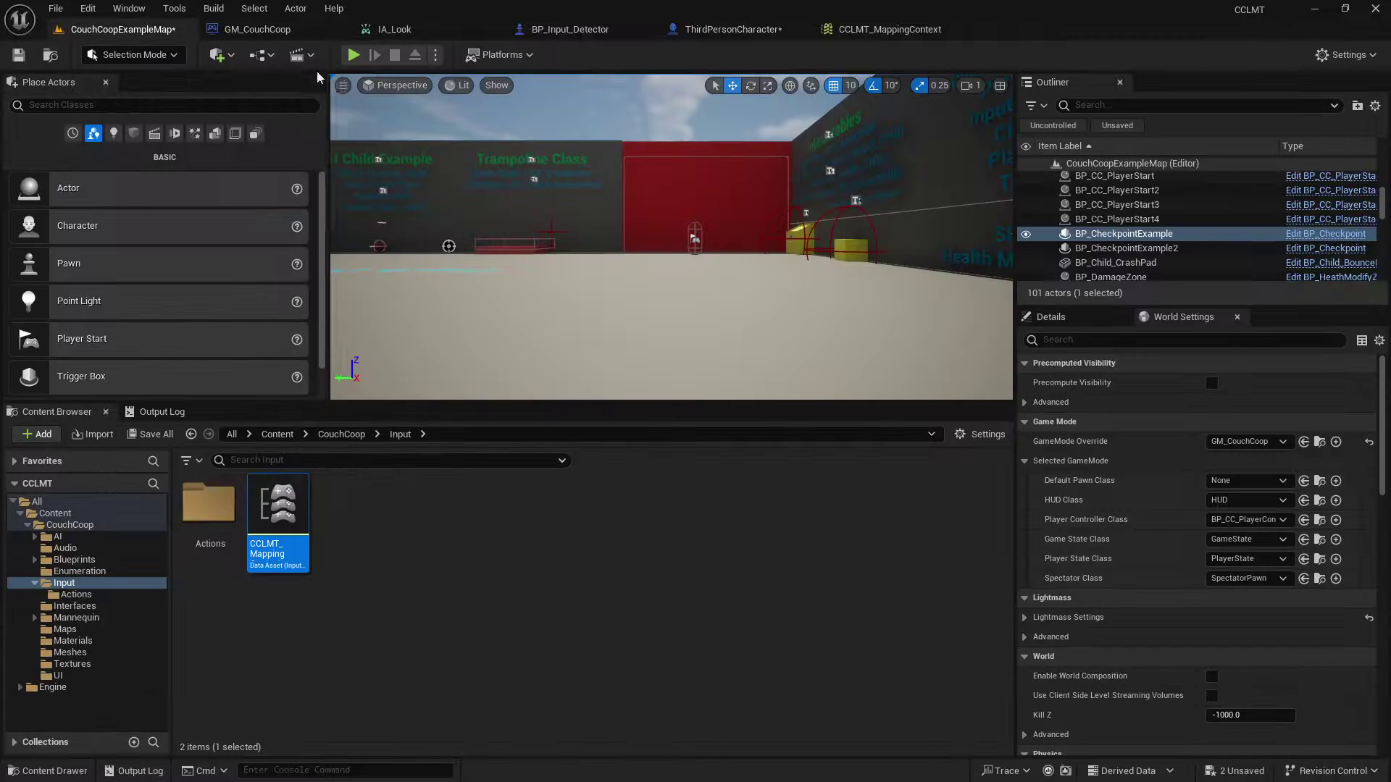
left_click(353, 55)
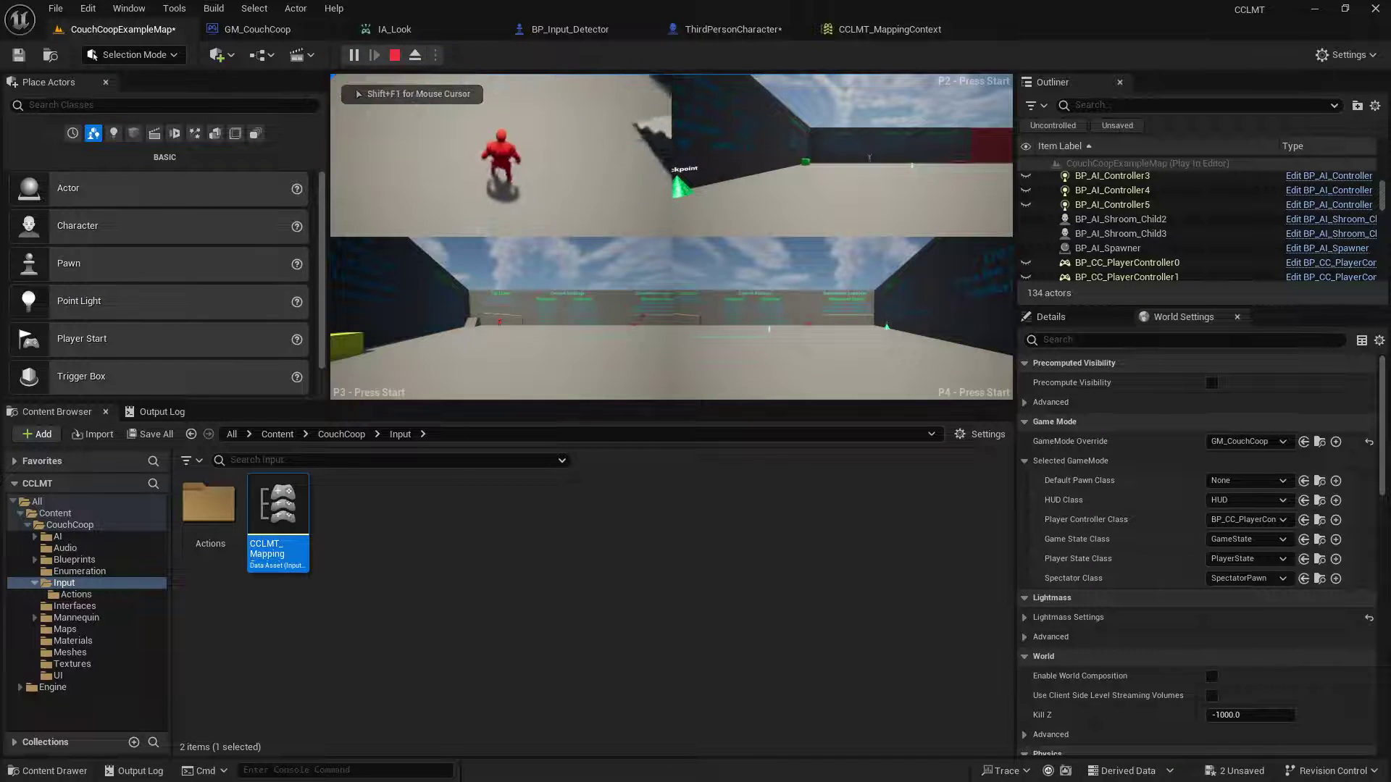
key("w")
key("d")
key("a")
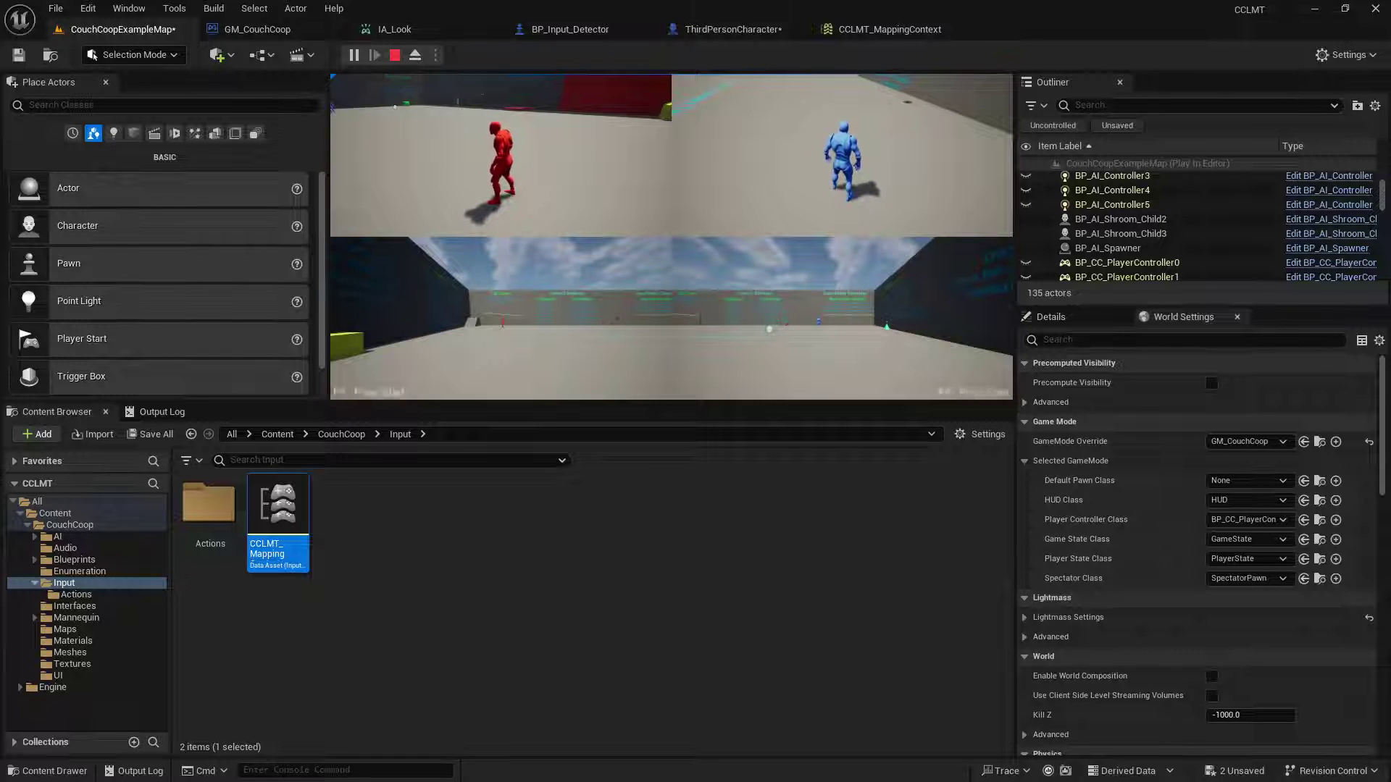
key("Escape")
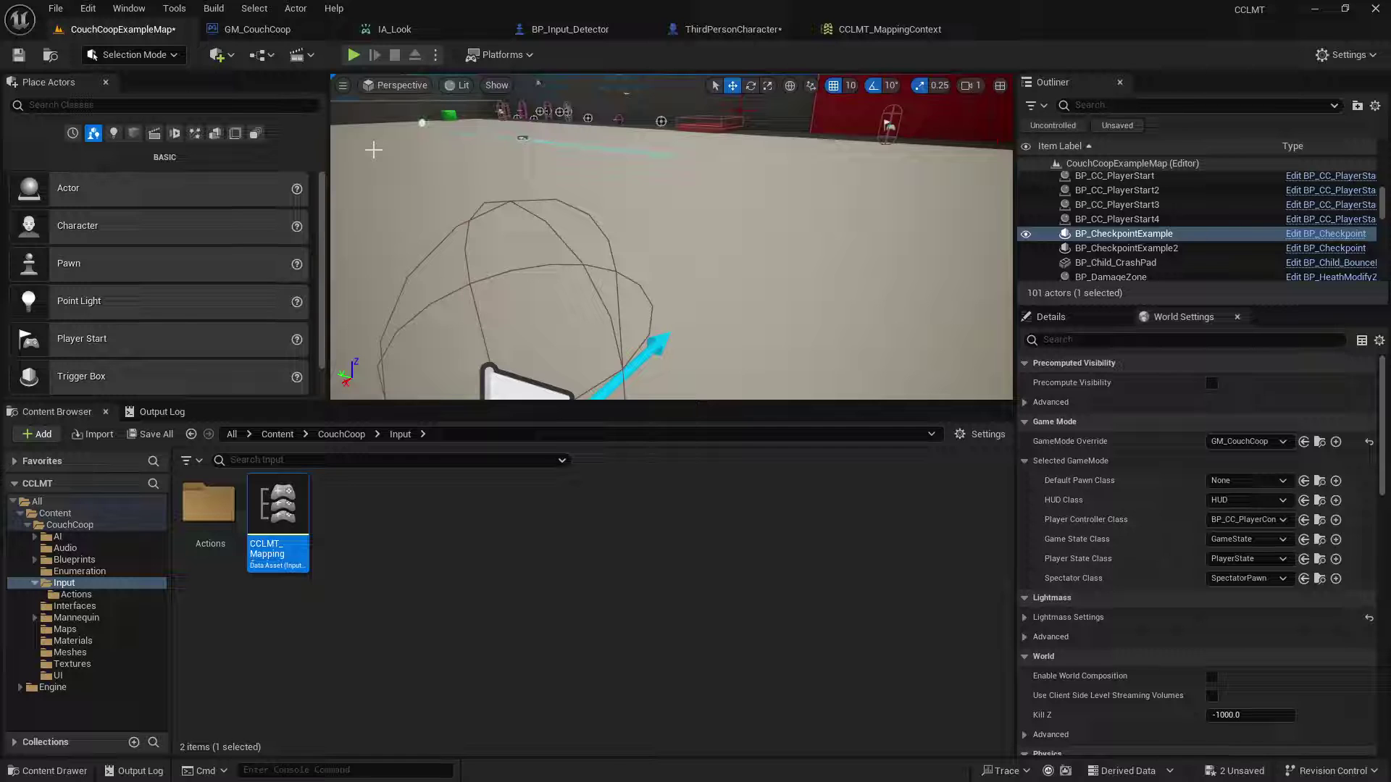
key("alt+p")
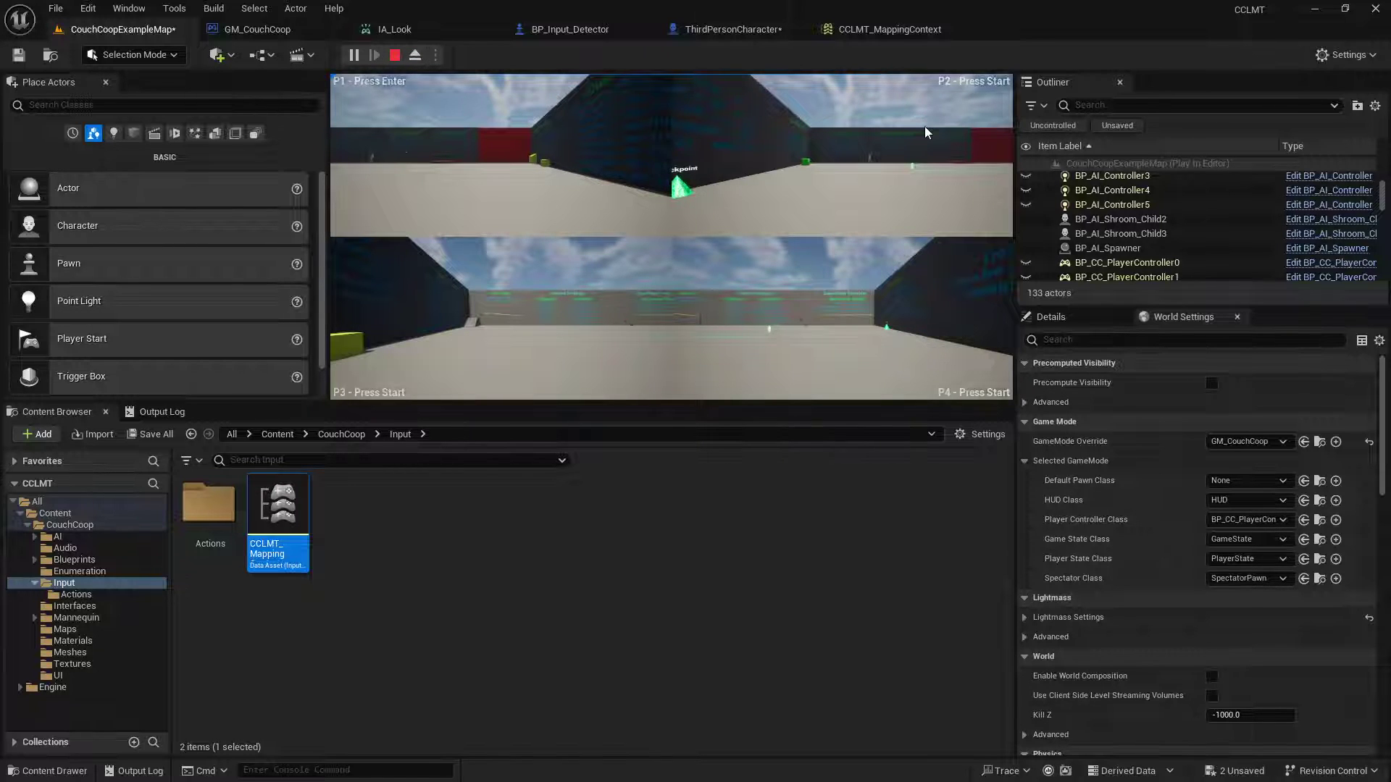
left_click(395, 55)
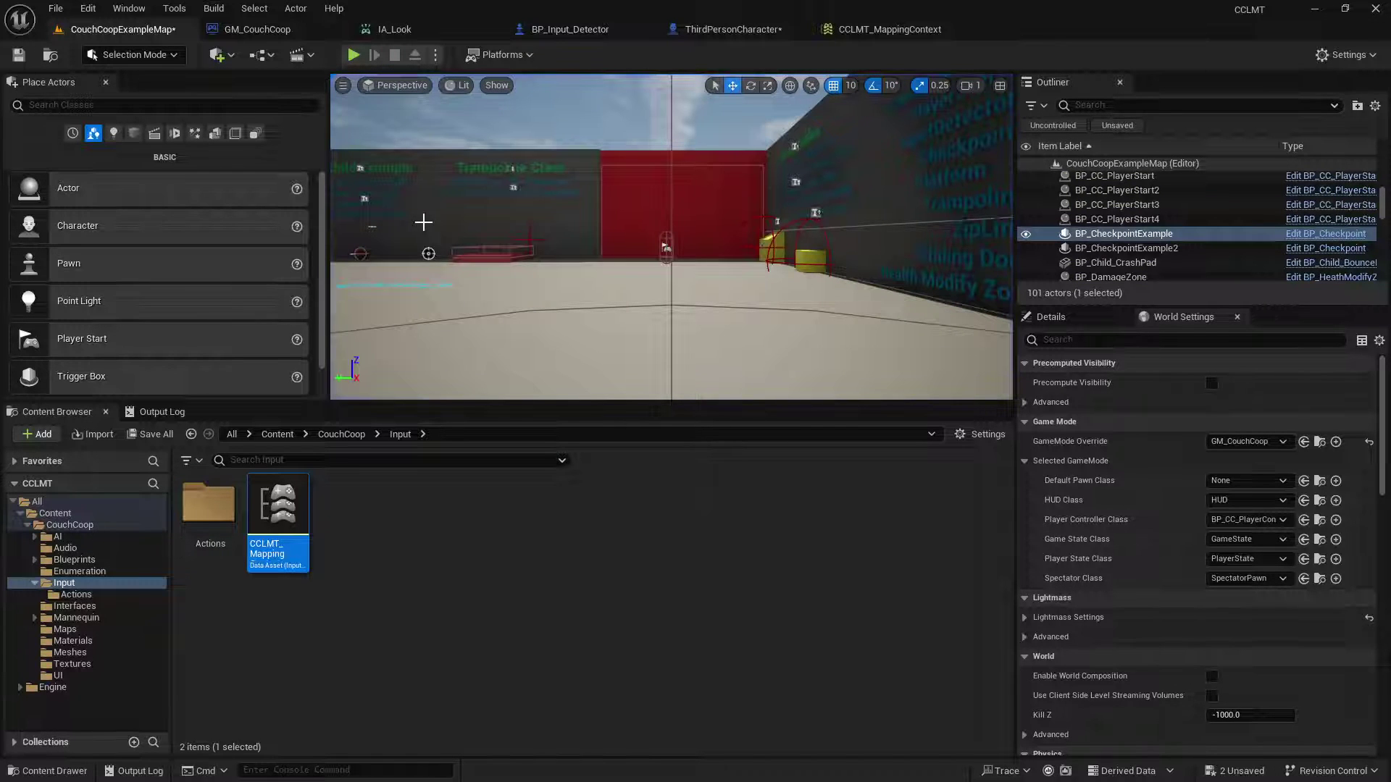